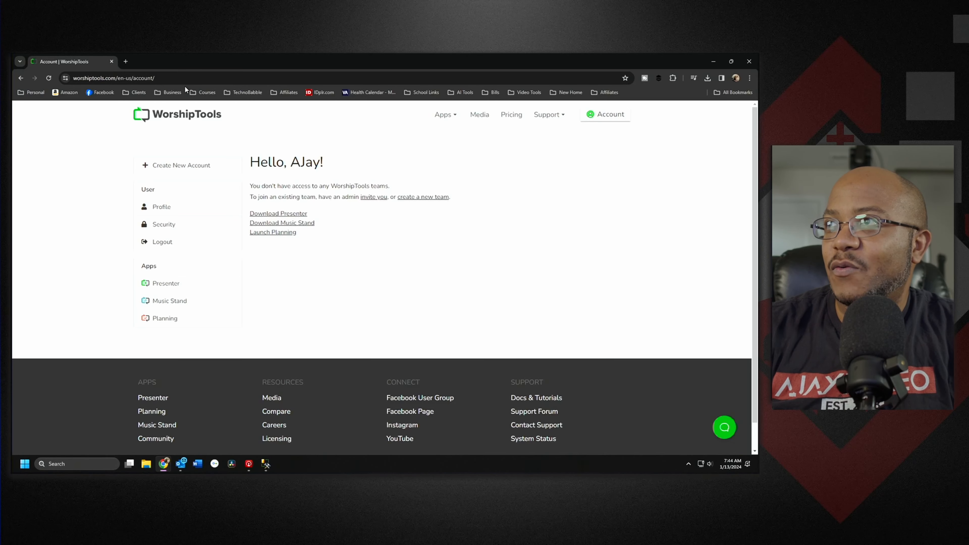
Step: Go to worshiptools.com and log in to Community through Learn More and Get Started
{"action": "left_click", "coordinate": [126, 61]}
{"action": "type", "text": "worshiptools.com"}
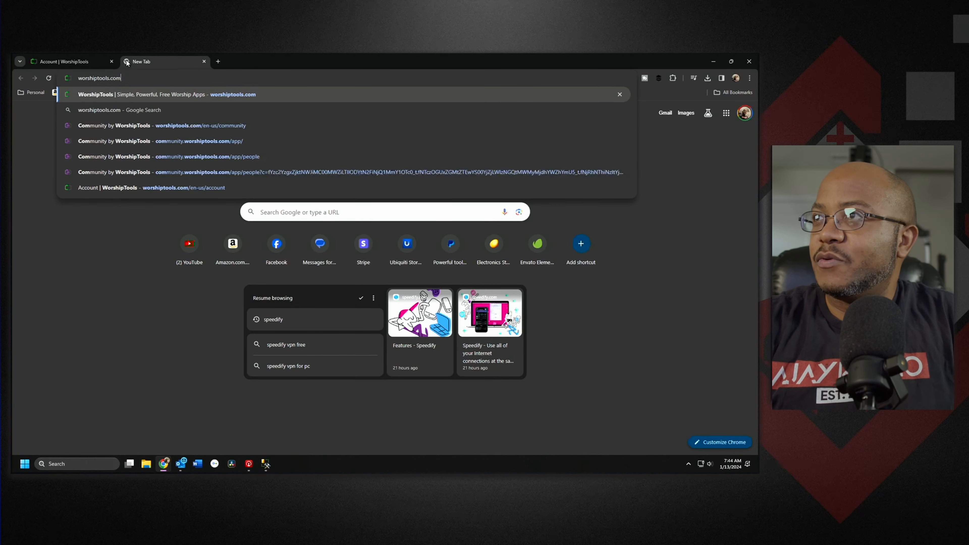
{"action": "key", "text": "Return"}
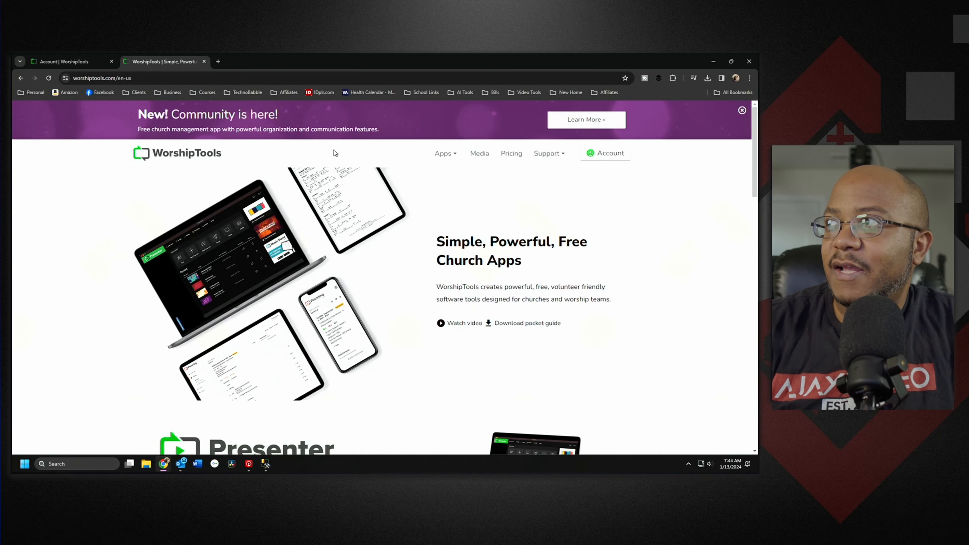
{"action": "left_click", "coordinate": [593, 121]}
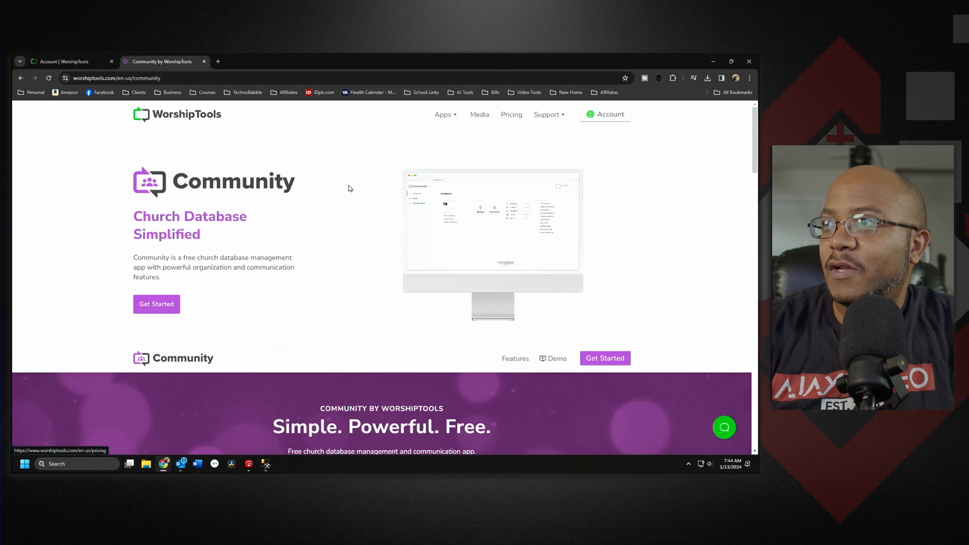
{"action": "left_click", "coordinate": [155, 304]}
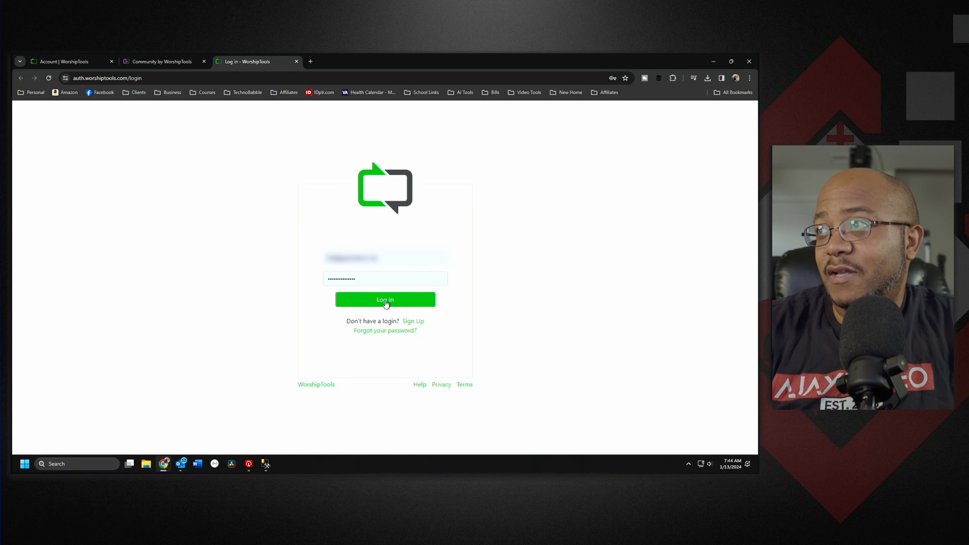
{"action": "left_click", "coordinate": [408, 305]}
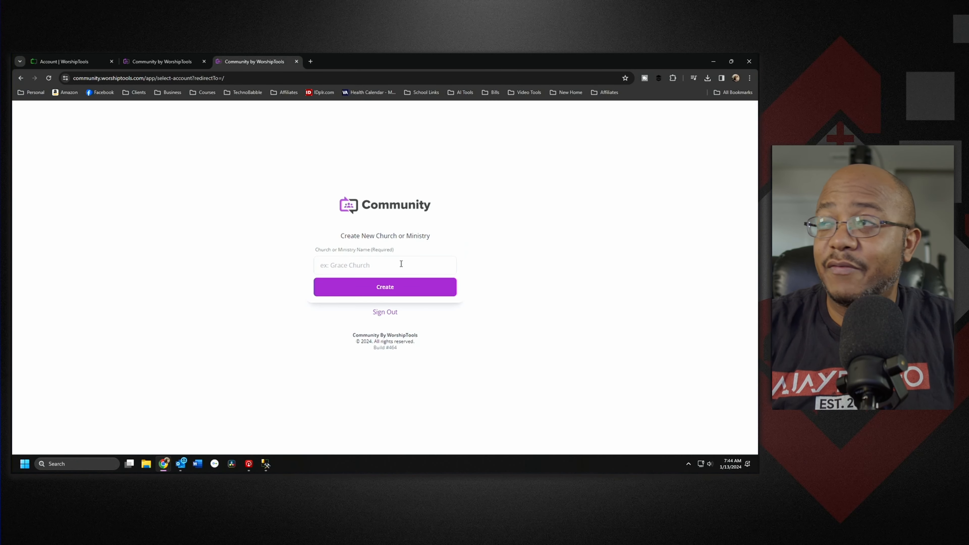
Step: Create a new church named 'Prototype Church'
{"action": "left_click", "coordinate": [396, 266]}
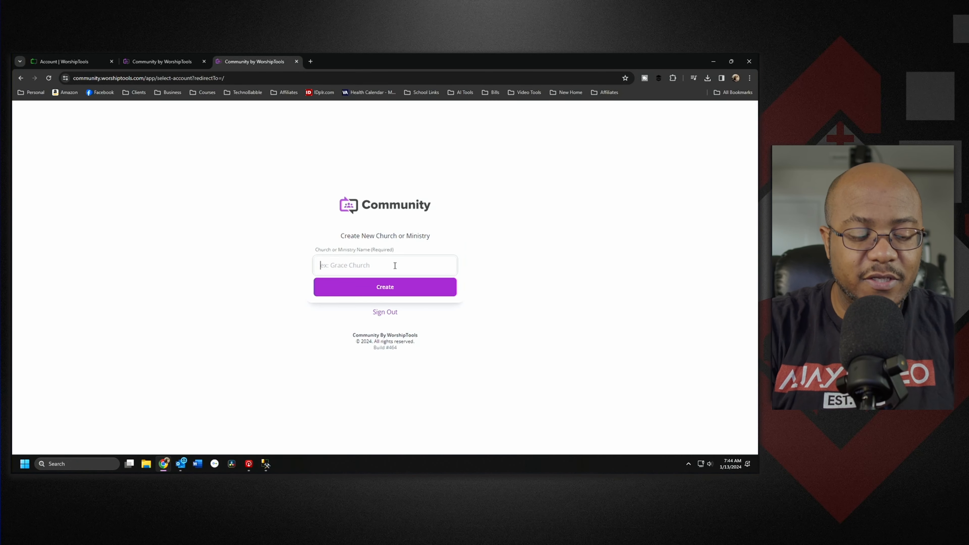
{"action": "type", "text": "Protot"}
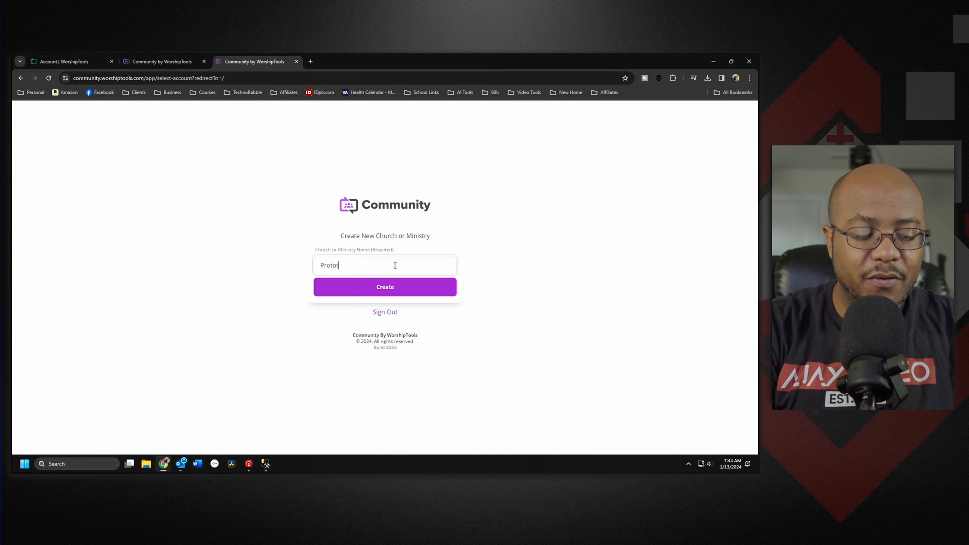
{"action": "type", "text": "ype Church"}
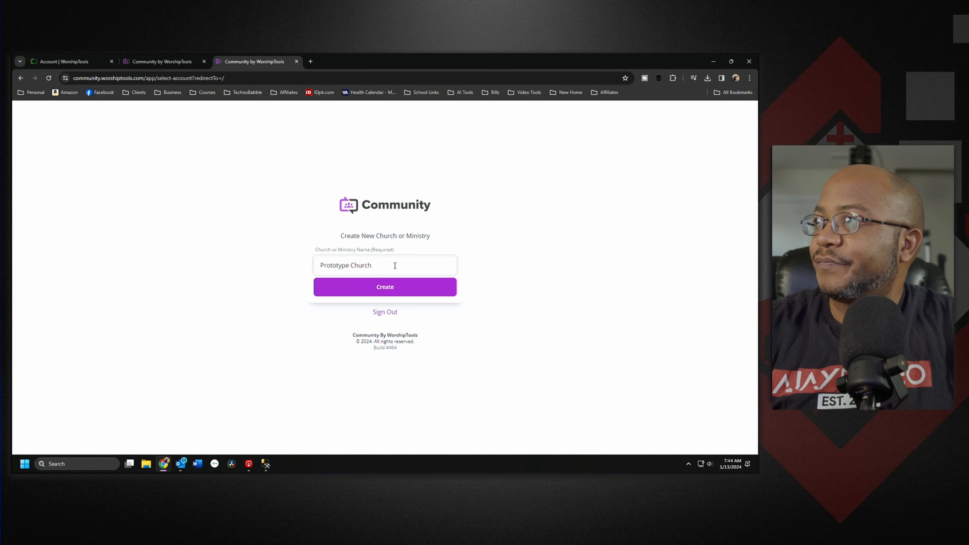
{"action": "left_click", "coordinate": [397, 289]}
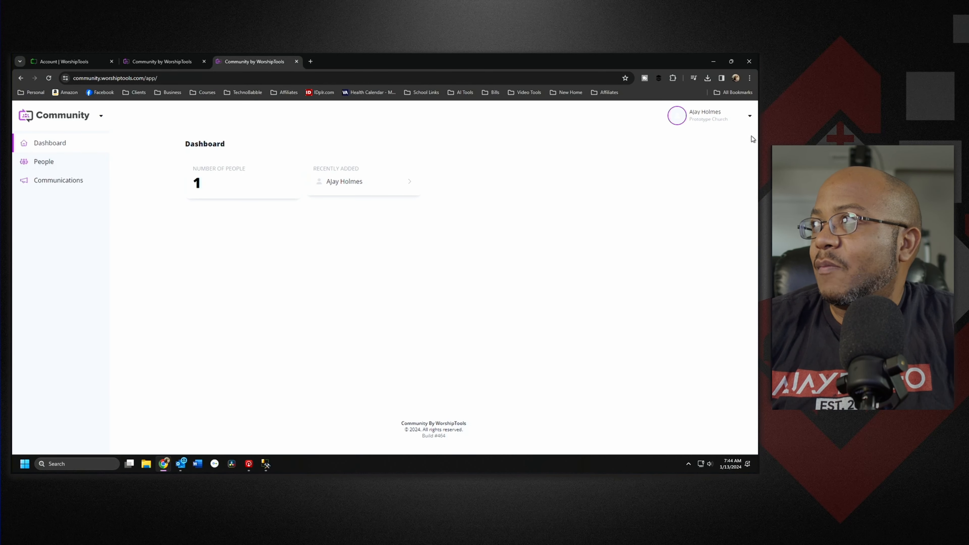
Step: Open the People list and review the available table columns without changing them
{"action": "left_click", "coordinate": [749, 116]}
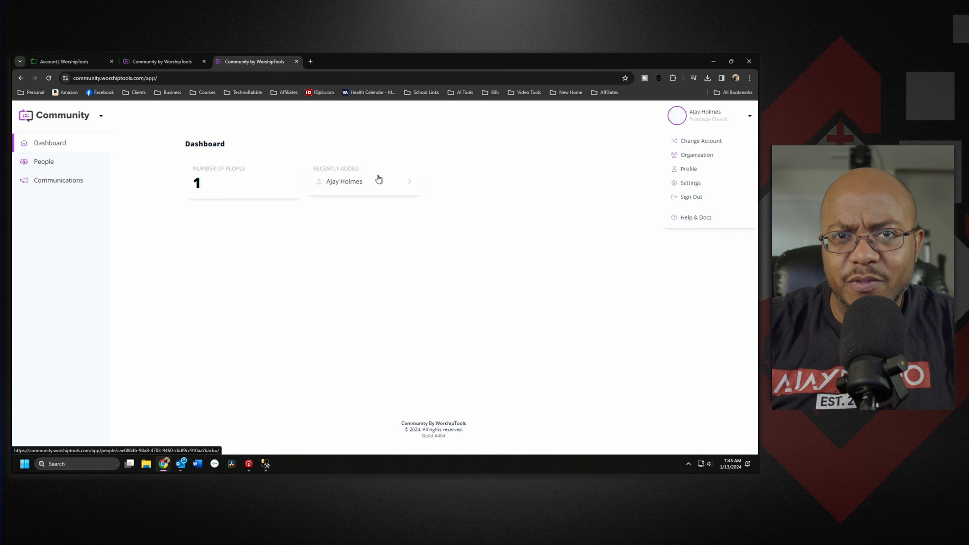
{"action": "left_click", "coordinate": [45, 163]}
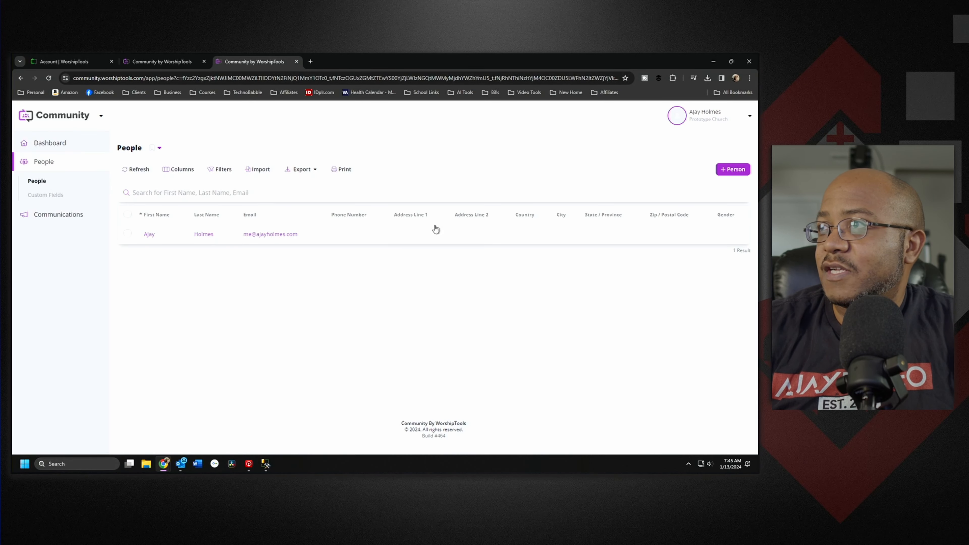
{"action": "left_click", "coordinate": [176, 174]}
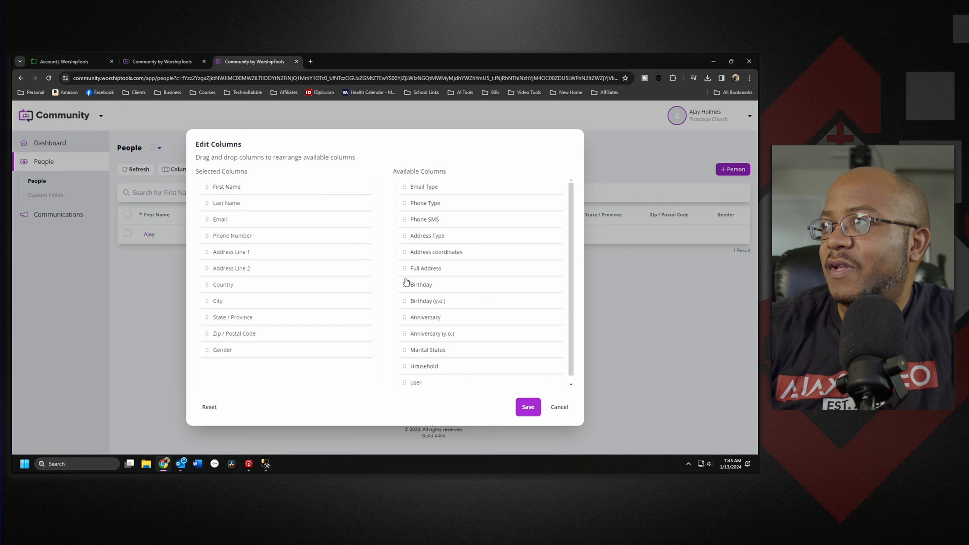
{"action": "scroll", "coordinate": [479, 314], "scroll_direction": "down", "scroll_amount": 1}
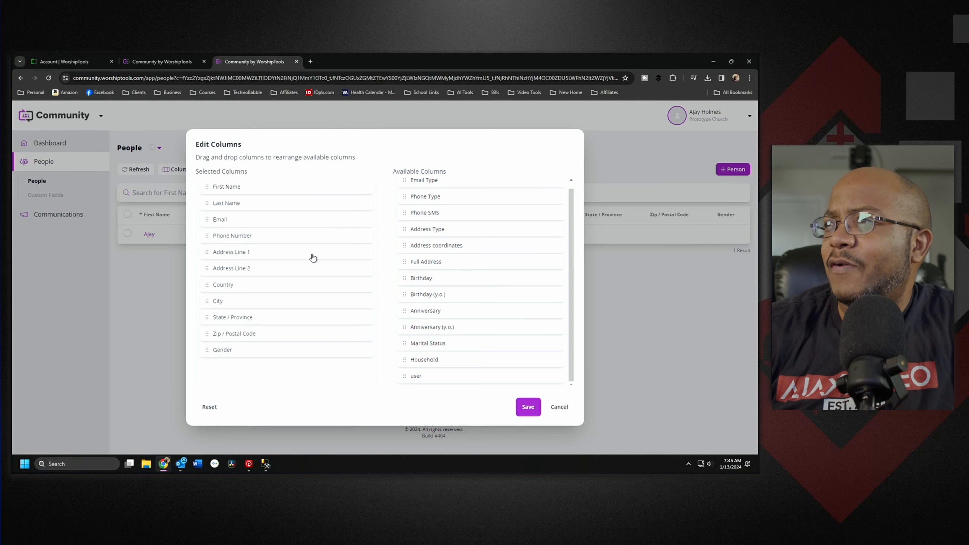
{"action": "left_click", "coordinate": [558, 407]}
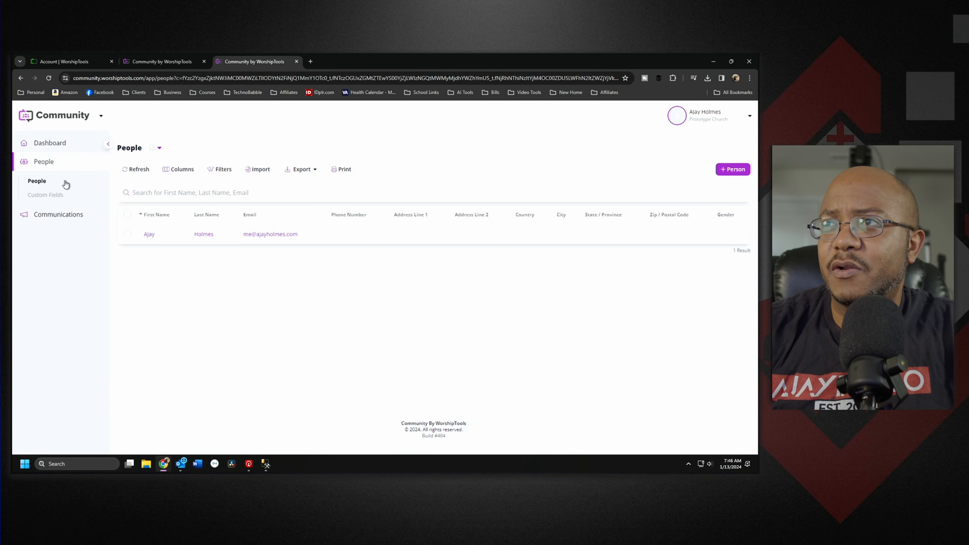
Step: Create a Text-type custom field named 'Member Number'
{"action": "left_click", "coordinate": [58, 196]}
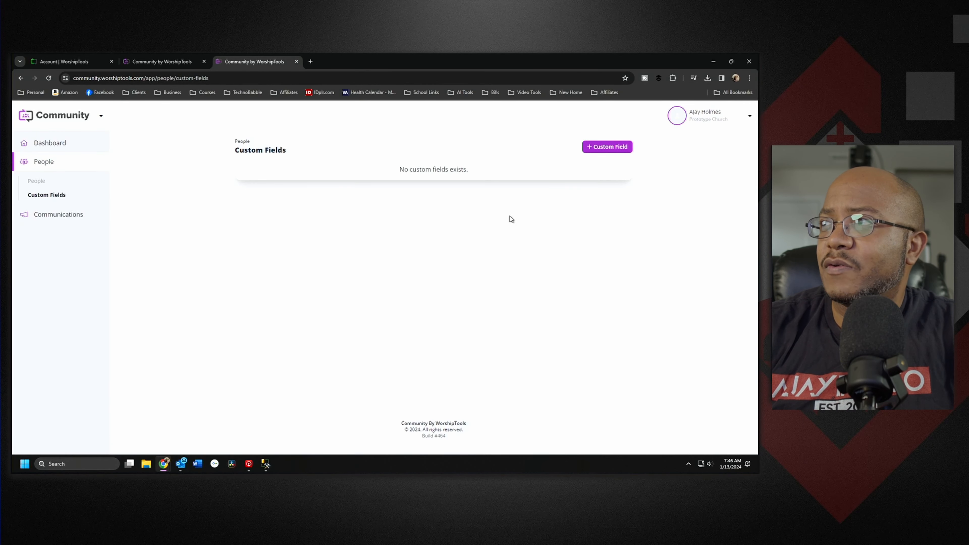
{"action": "left_click", "coordinate": [615, 147]}
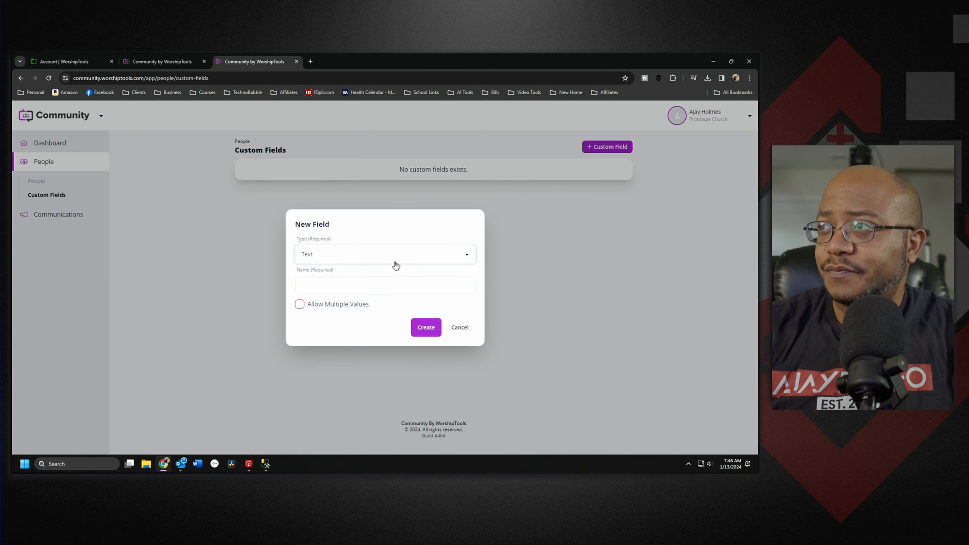
{"action": "left_click", "coordinate": [389, 289]}
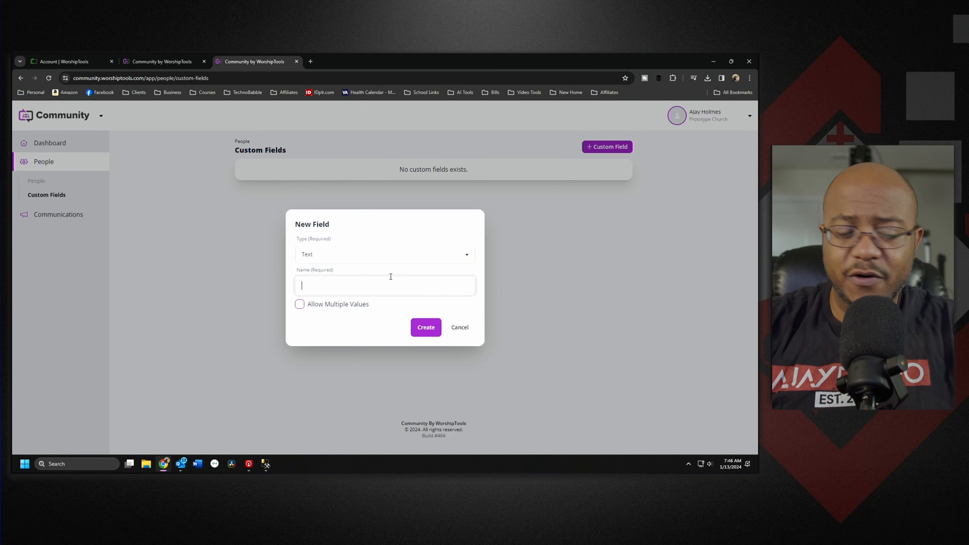
{"action": "left_click", "coordinate": [374, 253]}
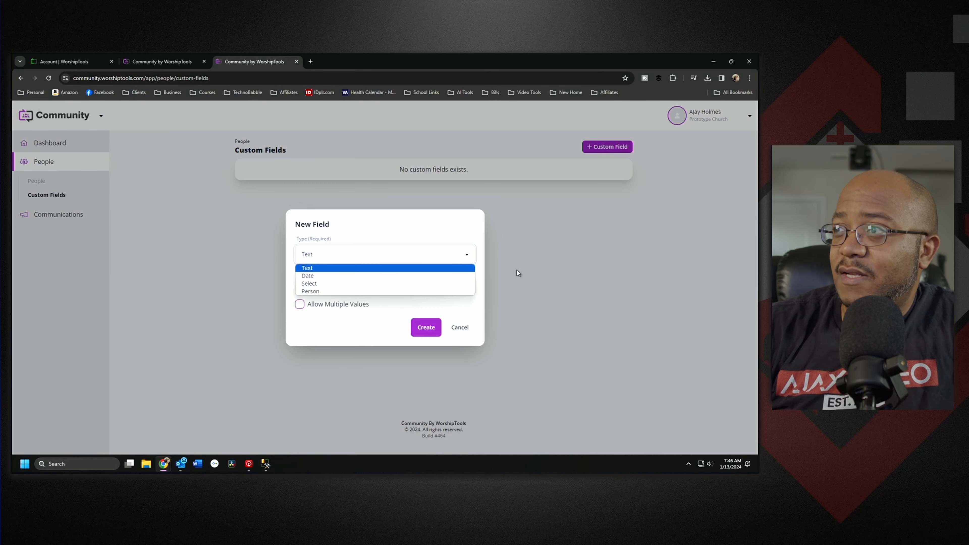
{"action": "left_click", "coordinate": [313, 268]}
{"action": "left_click", "coordinate": [320, 285]}
{"action": "type", "text": "Mem"}
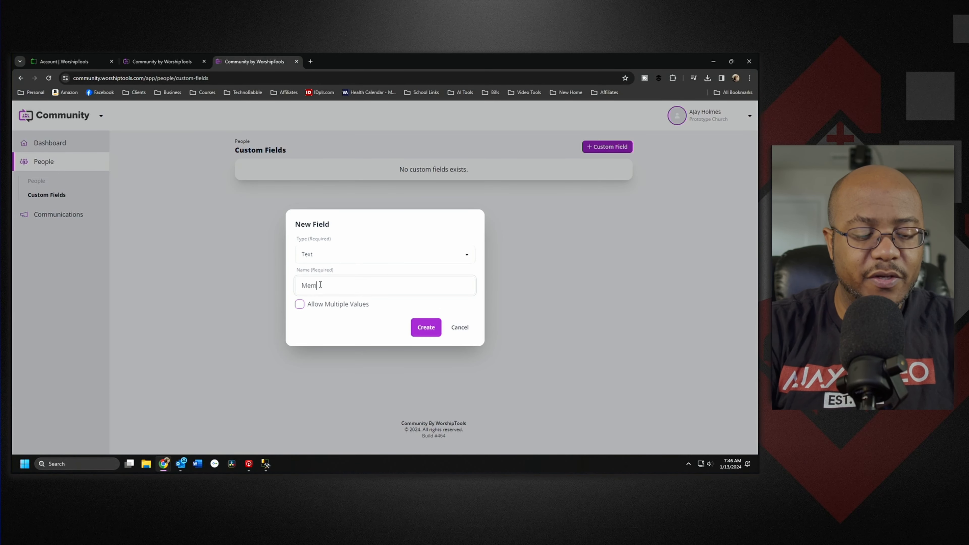
{"action": "type", "text": "ber Number"}
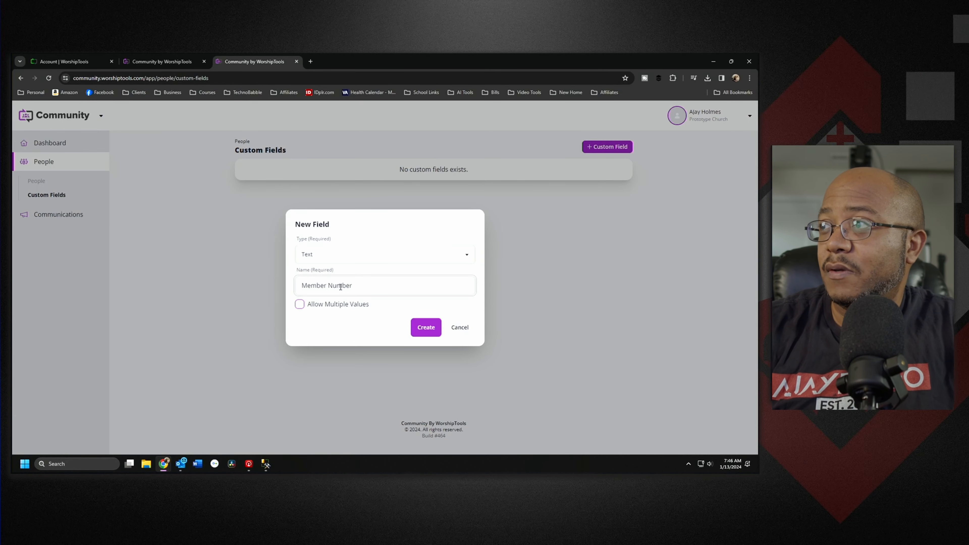
{"action": "left_click", "coordinate": [426, 329]}
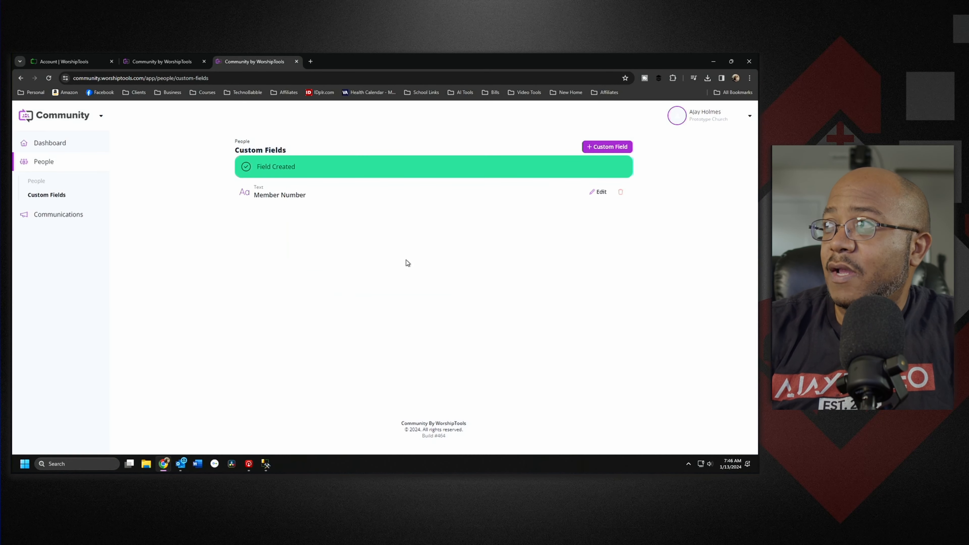
Step: Start a new Select custom field named 'Ministry' that allows multiple values
{"action": "left_click", "coordinate": [606, 147]}
{"action": "left_click", "coordinate": [402, 256]}
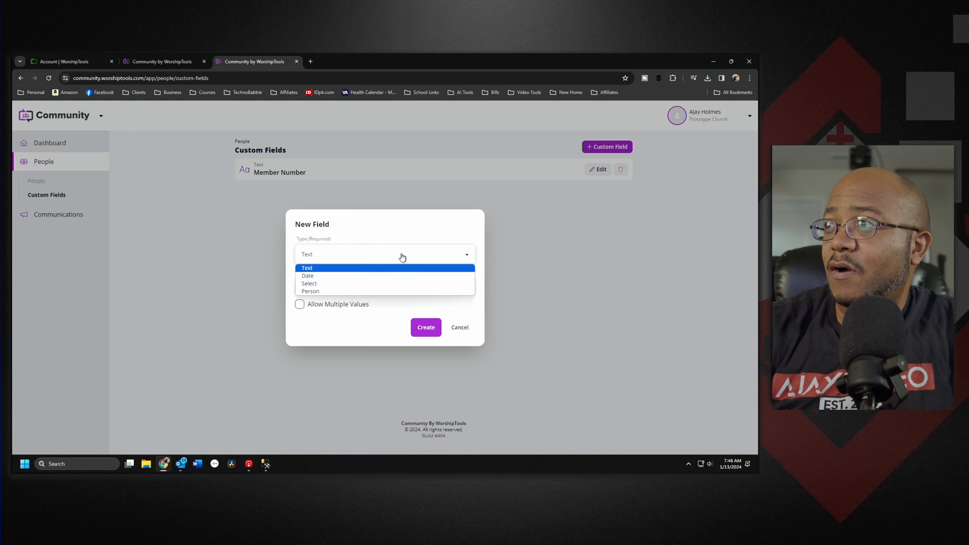
{"action": "left_click", "coordinate": [355, 283]}
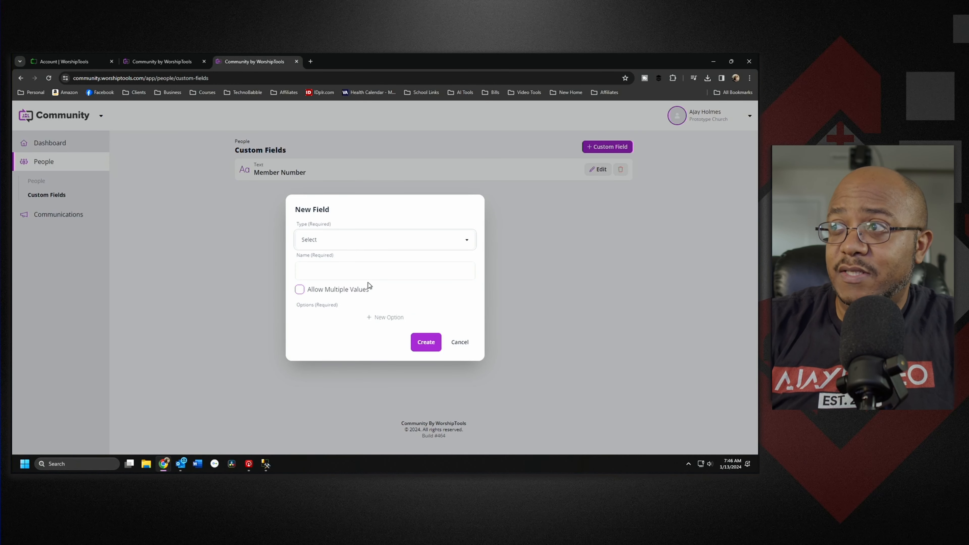
{"action": "left_click", "coordinate": [379, 269]}
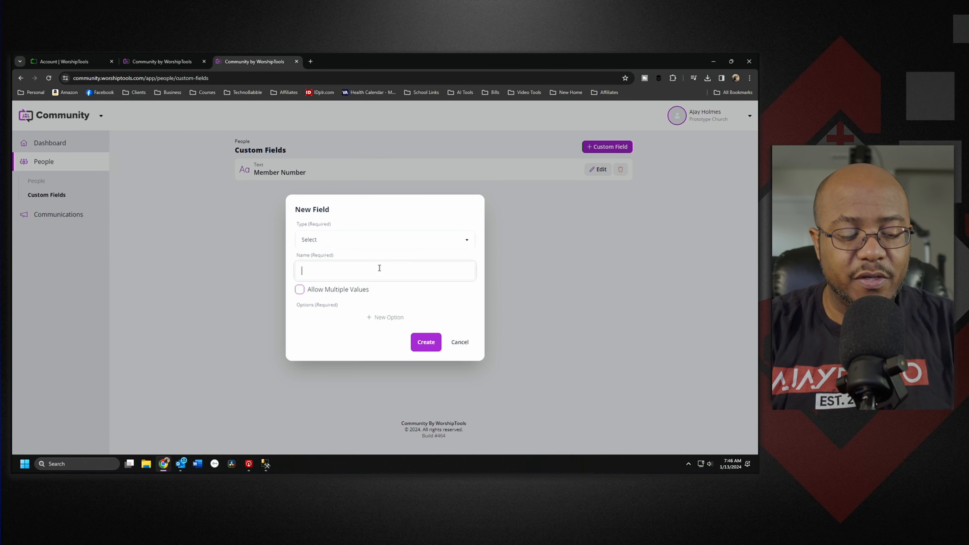
{"action": "type", "text": "Ministry"}
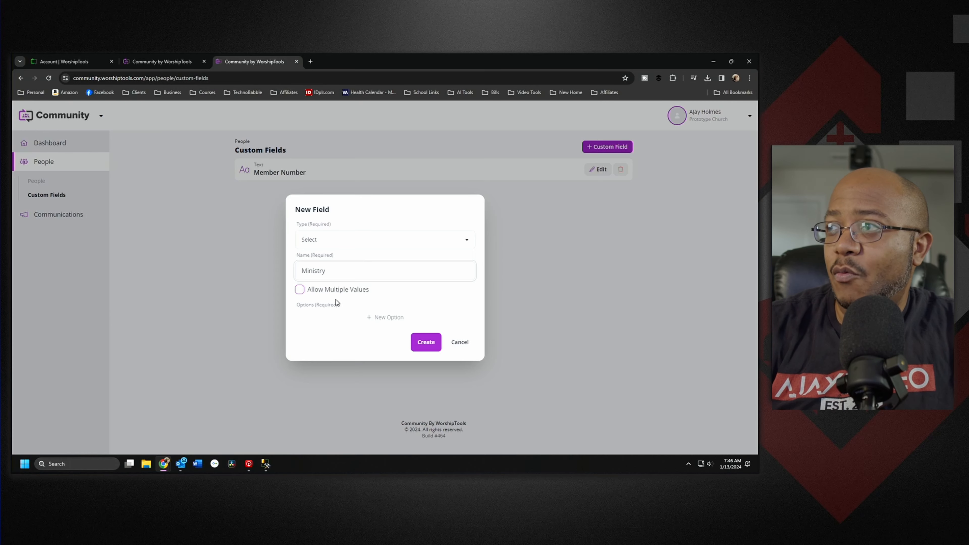
{"action": "left_click", "coordinate": [329, 291]}
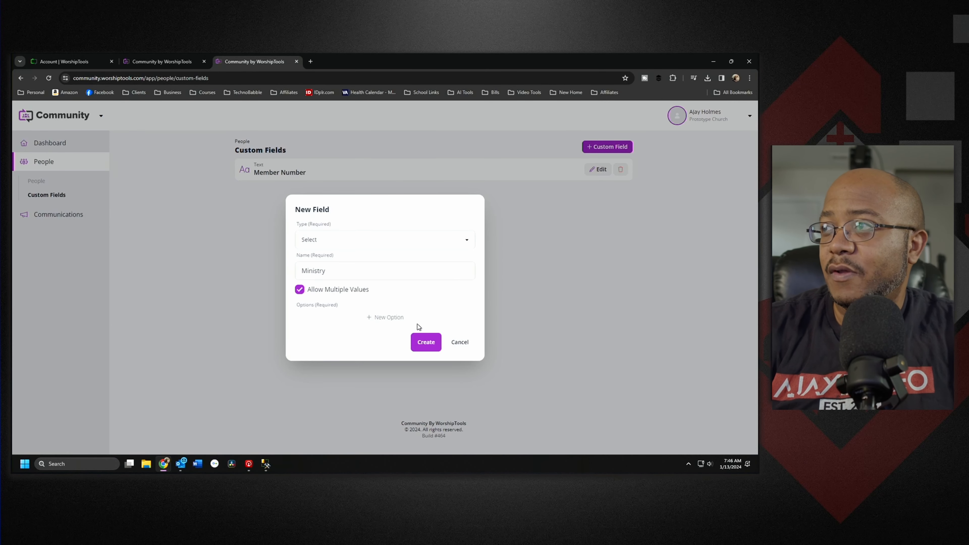
Step: Add the options Music Ministry, Media Ministry, Trustees, Musician, Choir and Deacons
{"action": "left_click", "coordinate": [398, 319]}
{"action": "left_click", "coordinate": [345, 310]}
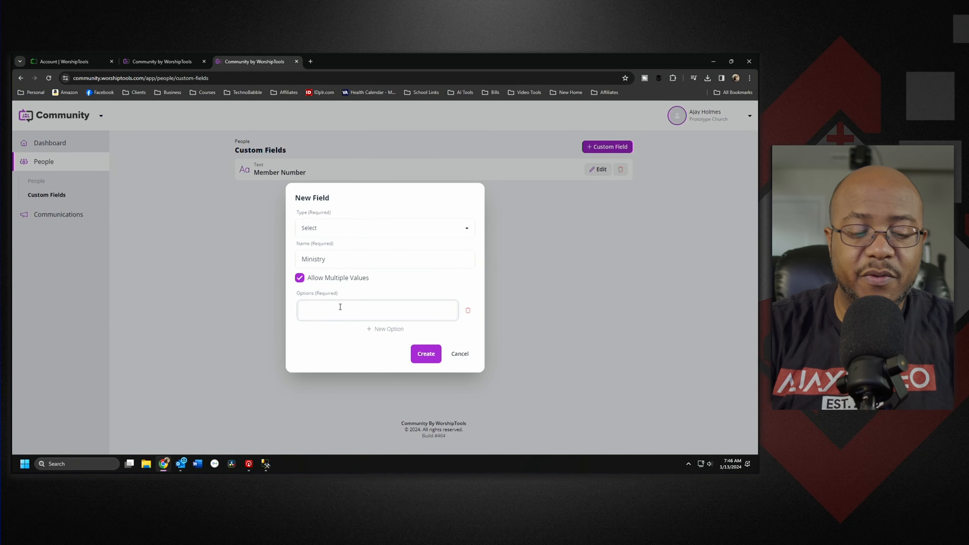
{"action": "type", "text": "Mu"}
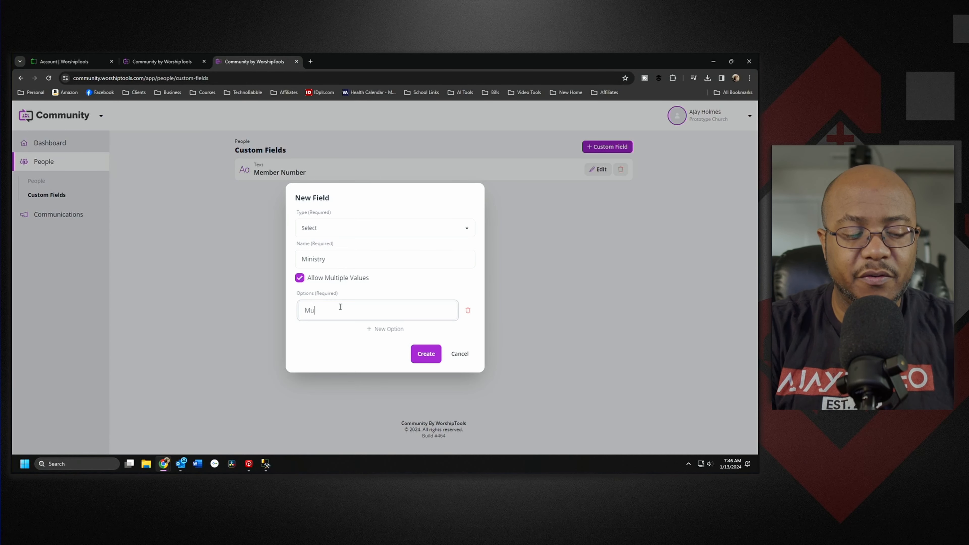
{"action": "type", "text": "sic Ministry"}
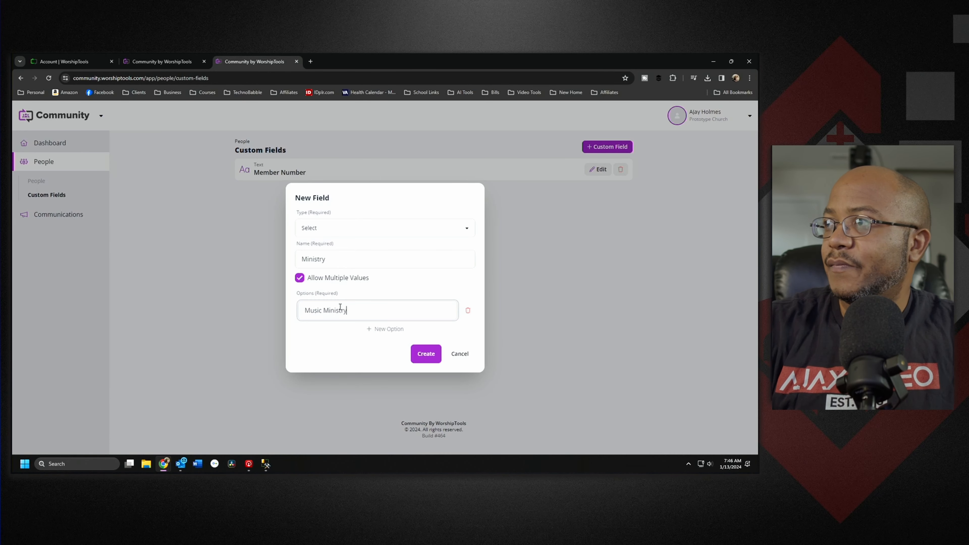
{"action": "left_click", "coordinate": [385, 328]}
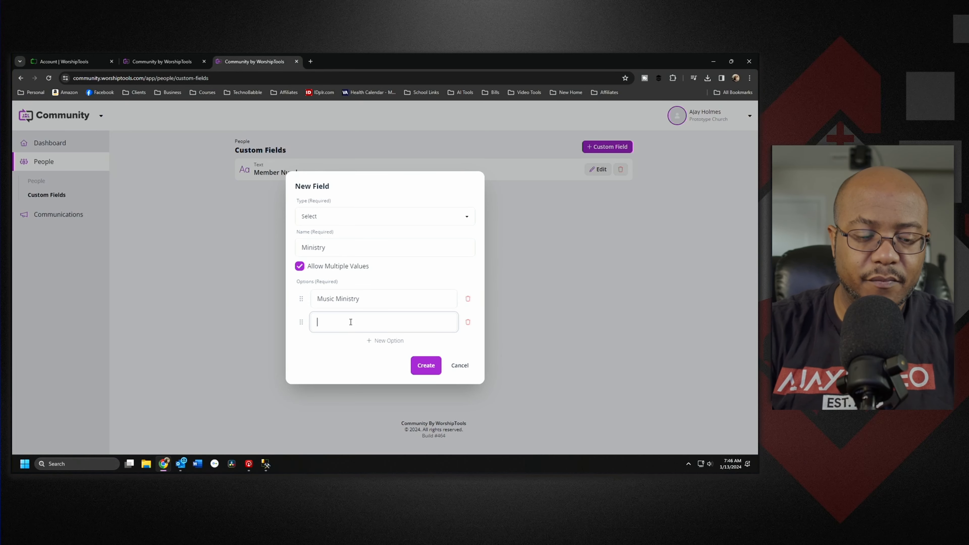
{"action": "type", "text": "Media Ministry"}
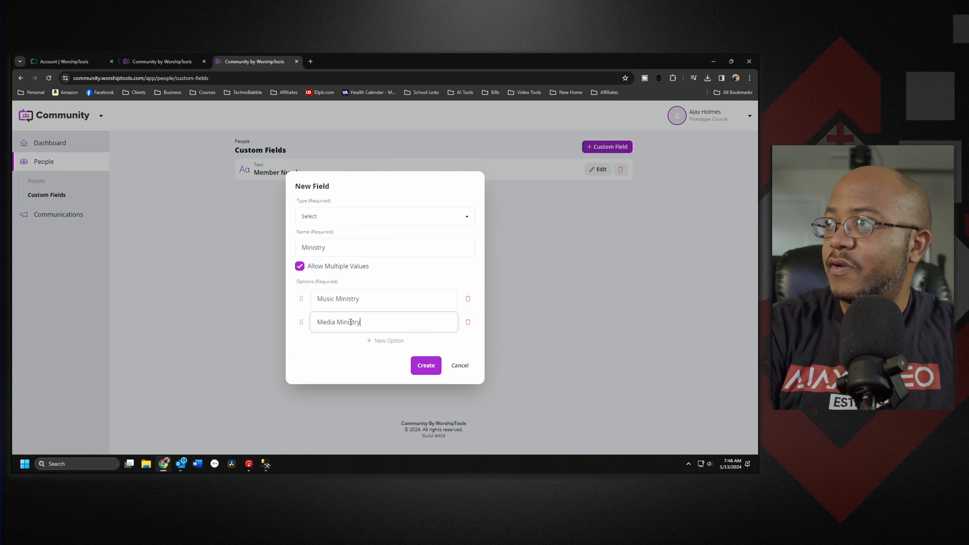
{"action": "left_click", "coordinate": [387, 340]}
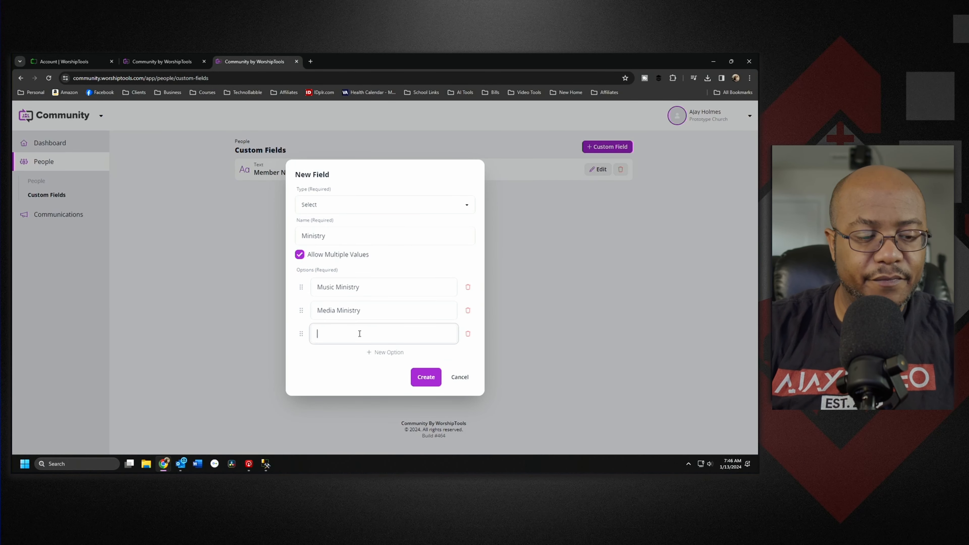
{"action": "type", "text": "Trustees"}
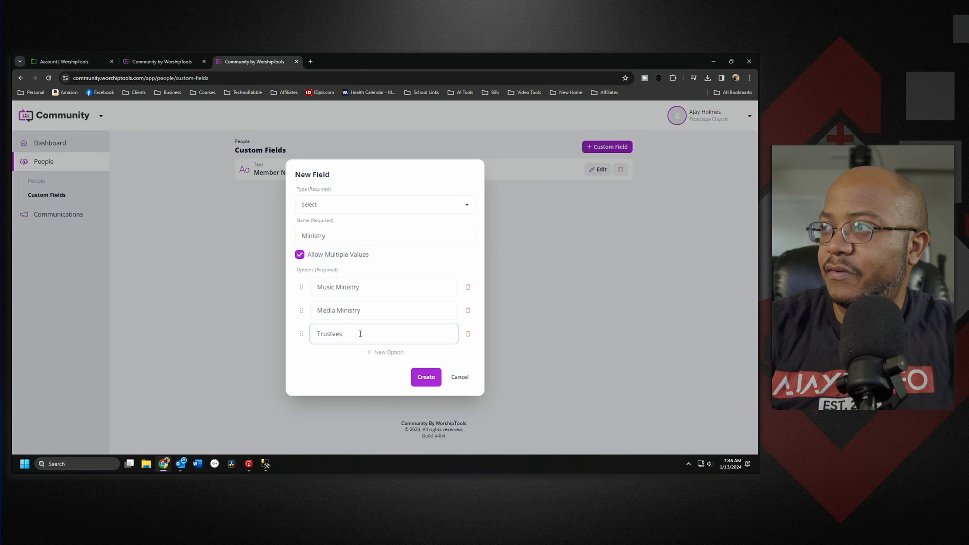
{"action": "left_click", "coordinate": [372, 353]}
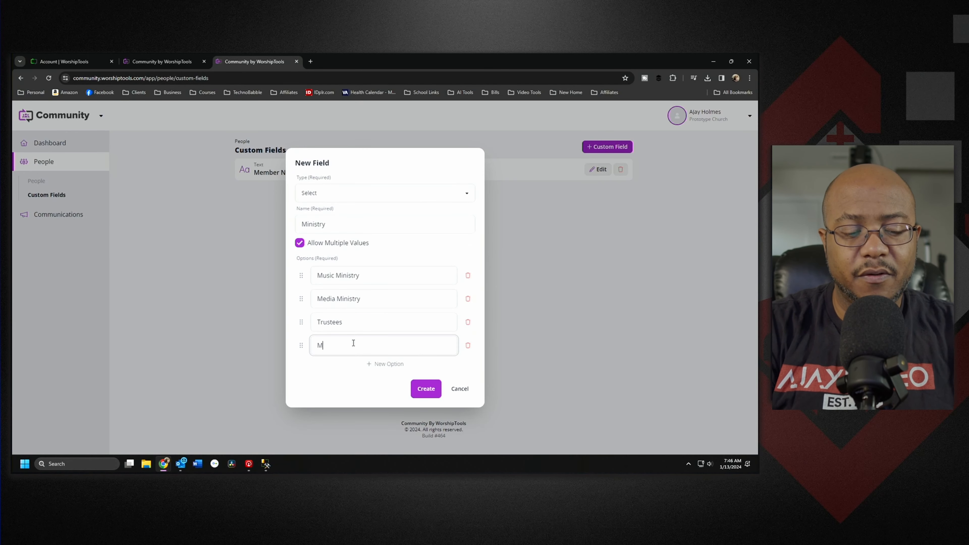
{"action": "left_click", "coordinate": [379, 365]}
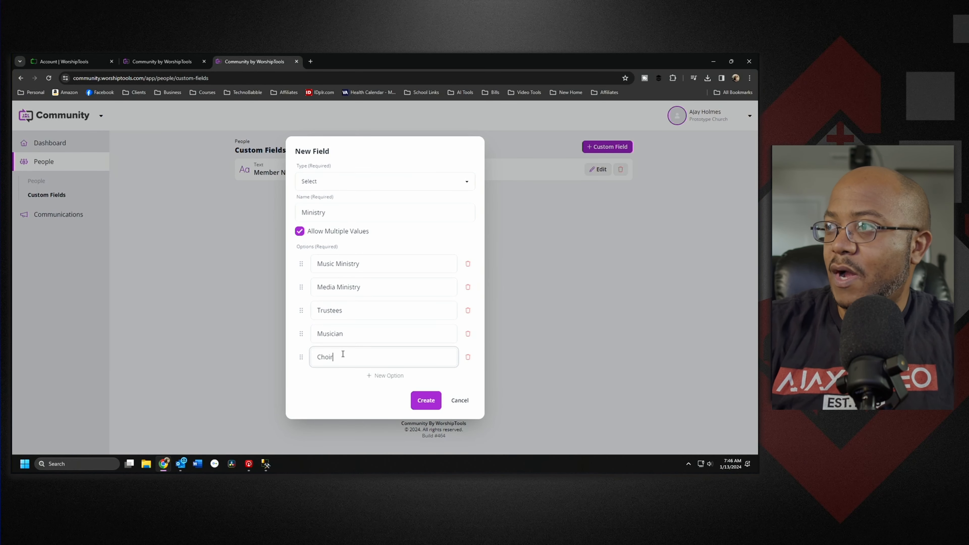
{"action": "left_click", "coordinate": [366, 377]}
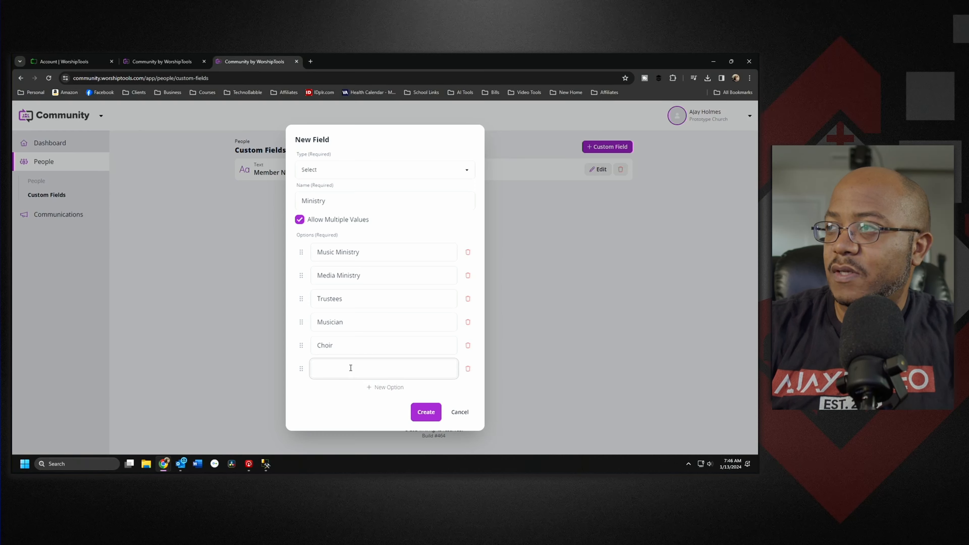
{"action": "type", "text": "De"}
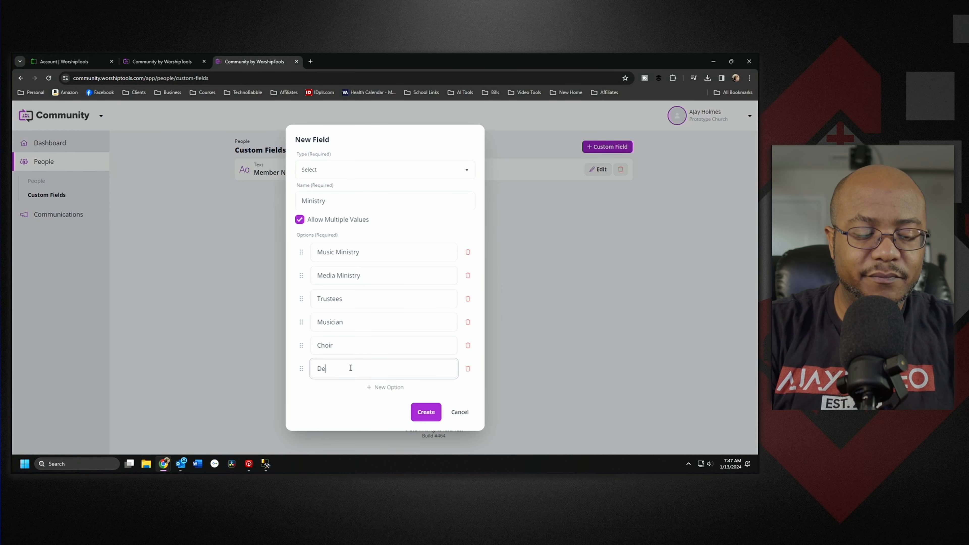
{"action": "type", "text": "acons"}
Step: Add Ushers and Youth Ministry options, create the field, and return to People
{"action": "left_click", "coordinate": [385, 388]}
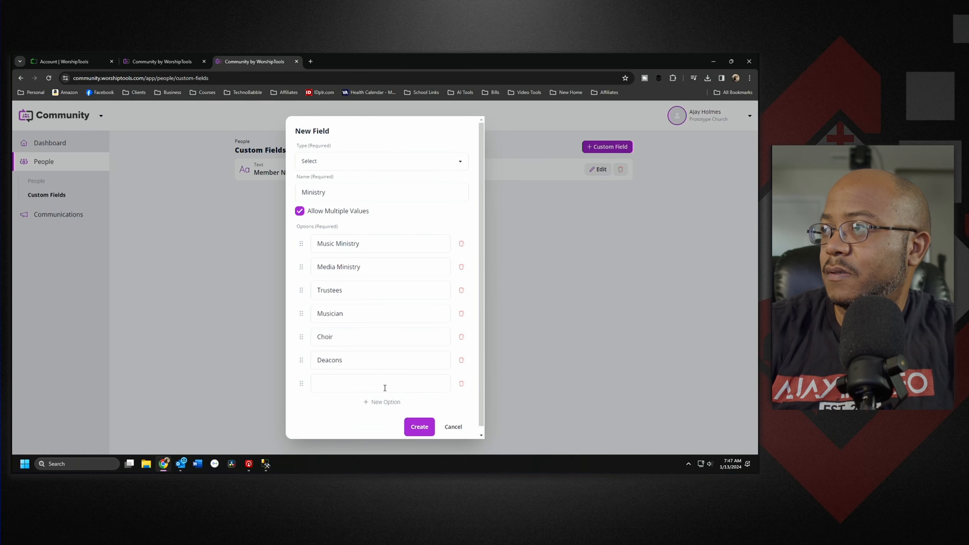
{"action": "left_click", "coordinate": [353, 379]}
{"action": "type", "text": "Ushers"}
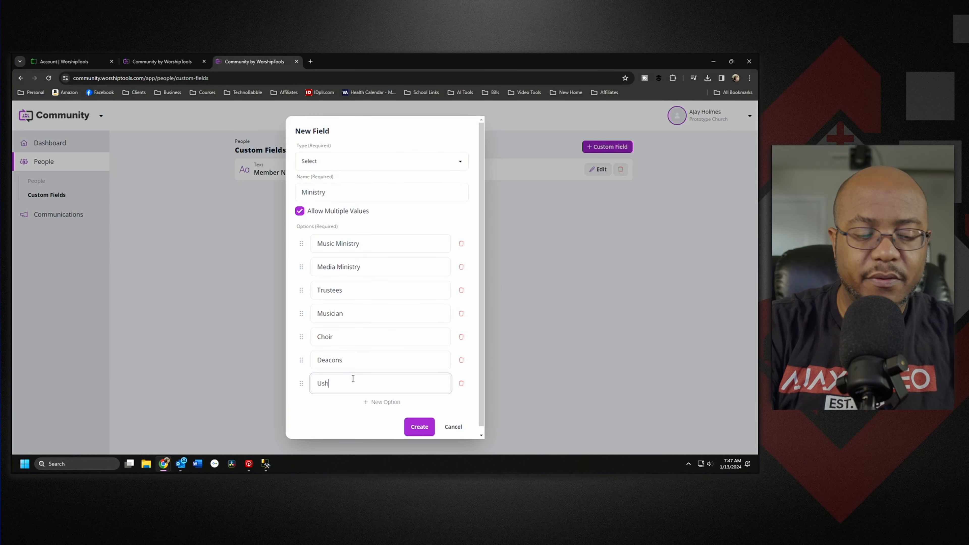
{"action": "left_click", "coordinate": [391, 402]}
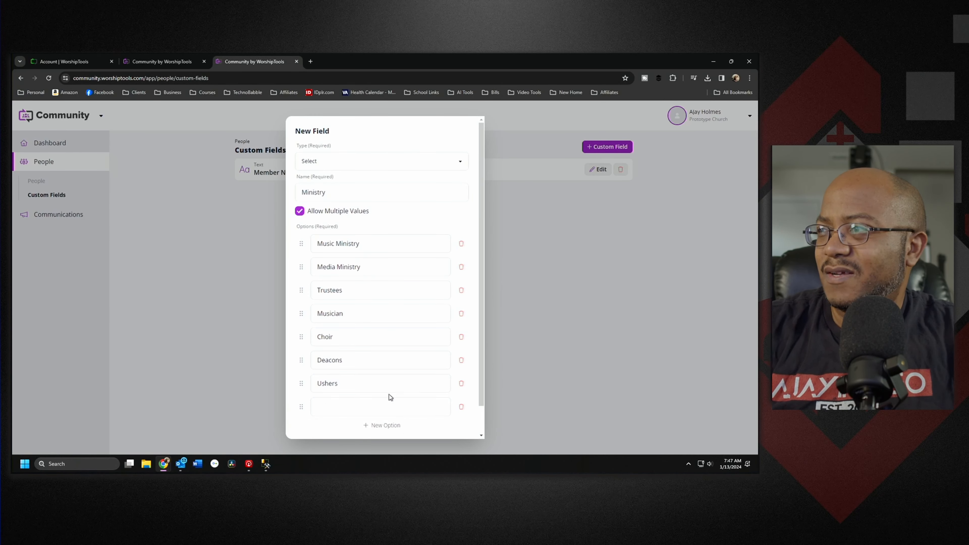
{"action": "left_click", "coordinate": [389, 405]}
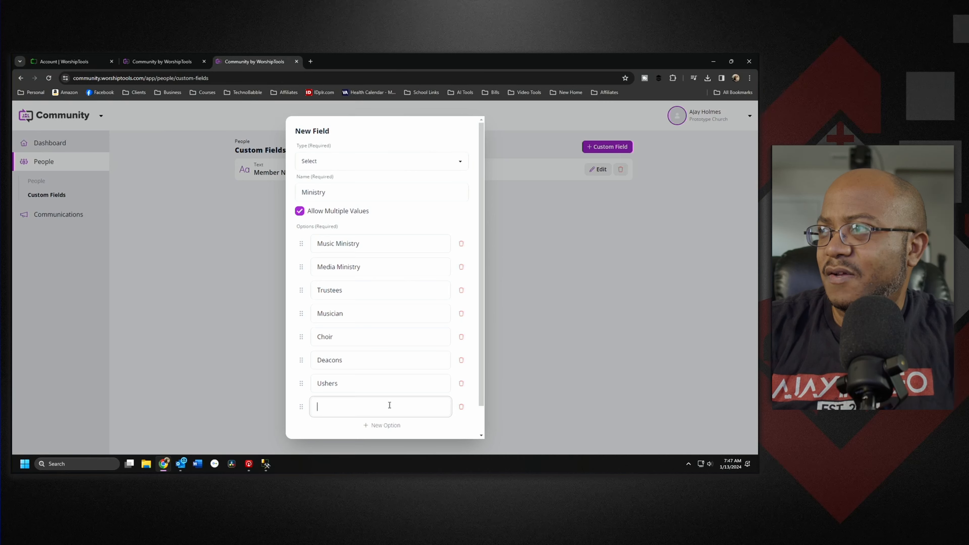
{"action": "type", "text": "Youth Mi"}
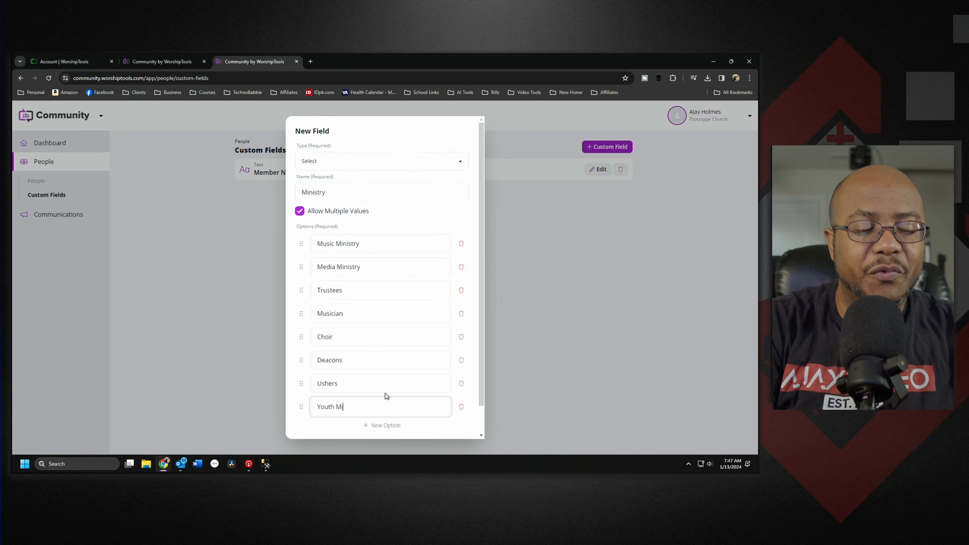
{"action": "type", "text": "nistry"}
{"action": "scroll", "coordinate": [441, 375], "scroll_direction": "down", "scroll_amount": 1}
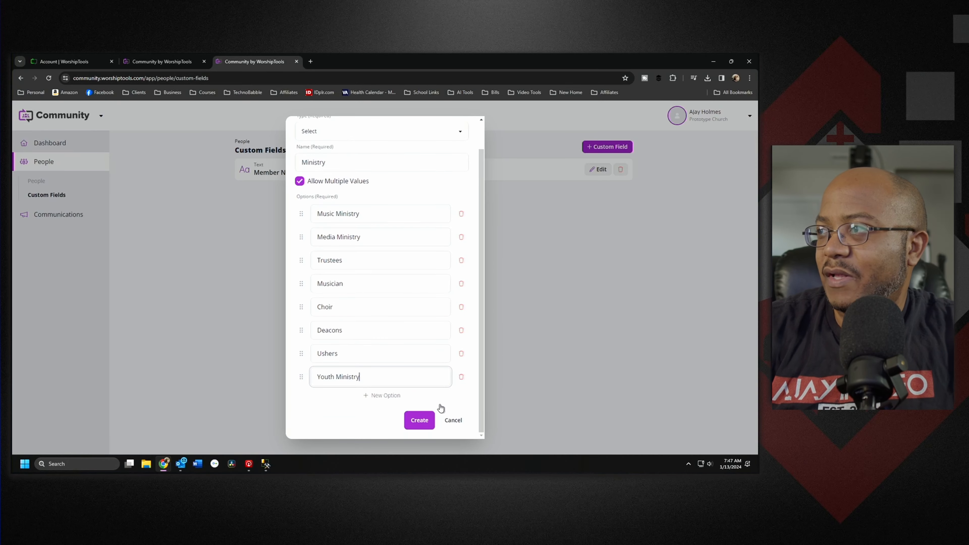
{"action": "left_click", "coordinate": [417, 420]}
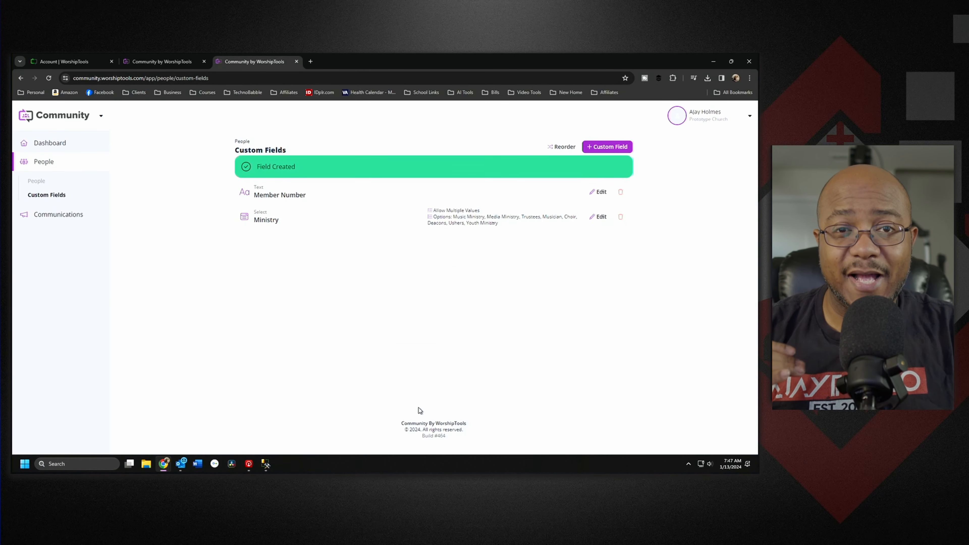
{"action": "left_click", "coordinate": [42, 181]}
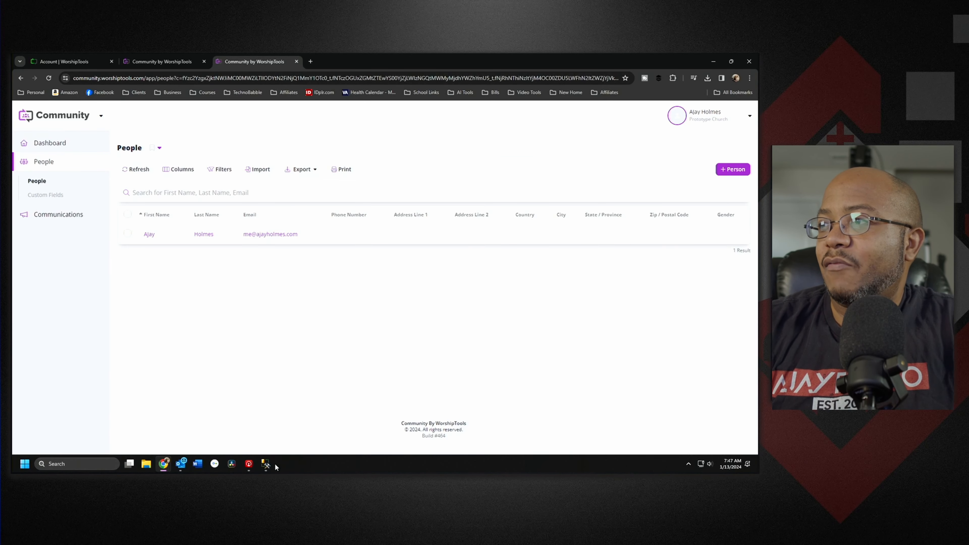
Step: Bring the SQL Server Management Studio window into view over the browser
{"action": "left_click", "coordinate": [266, 464]}
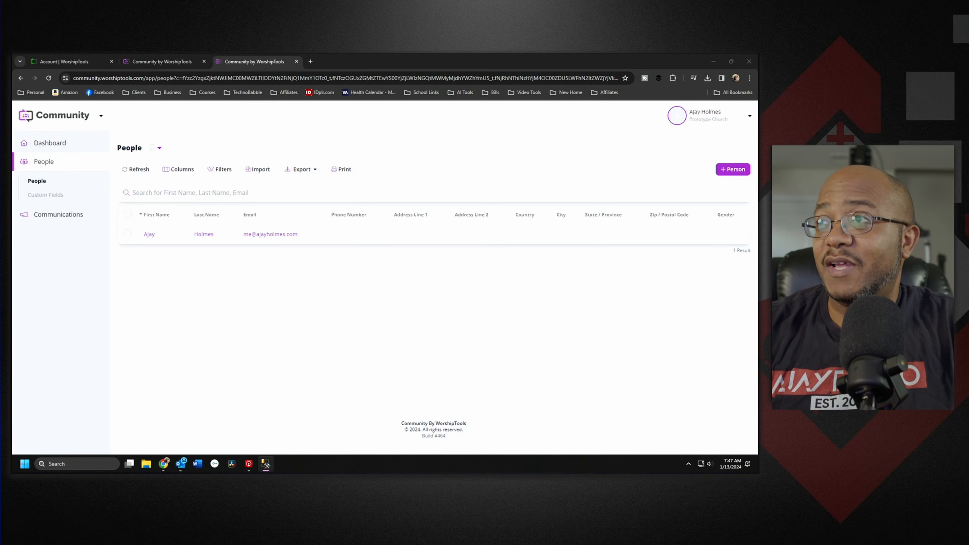
{"action": "left_click_drag", "start_coordinate": [13, 267], "coordinate": [408, 161]}
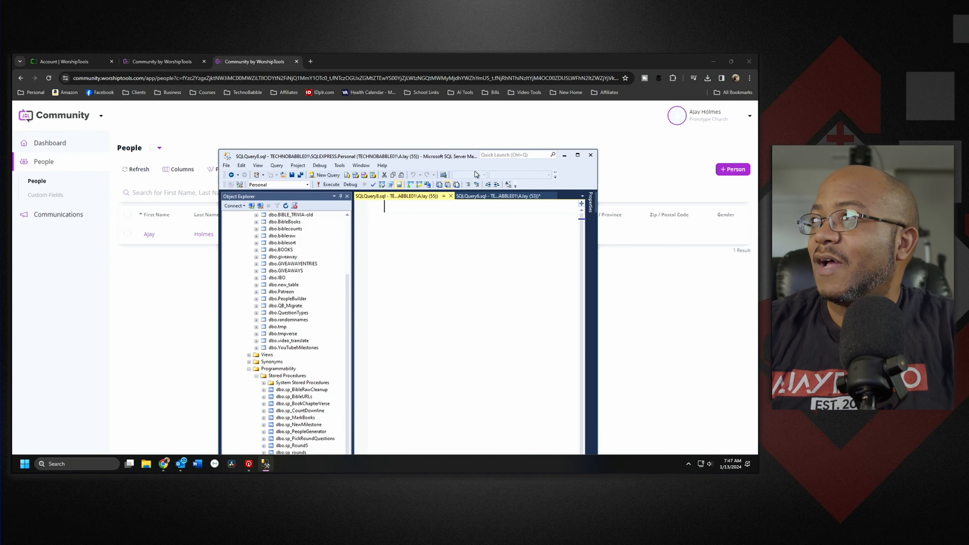
Step: In a maximized SSMS, run 'exec sp_PeopleGenerator 2' to generate two sample people
{"action": "double_click", "coordinate": [460, 161]}
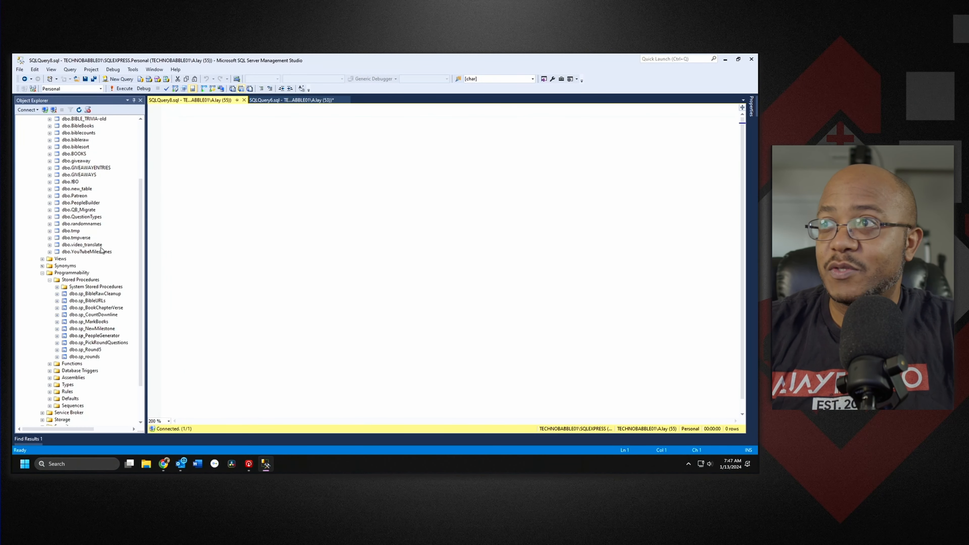
{"action": "left_click_drag", "start_coordinate": [111, 336], "coordinate": [270, 279]}
{"action": "key", "text": "Home"}
{"action": "type", "text": "exec"}
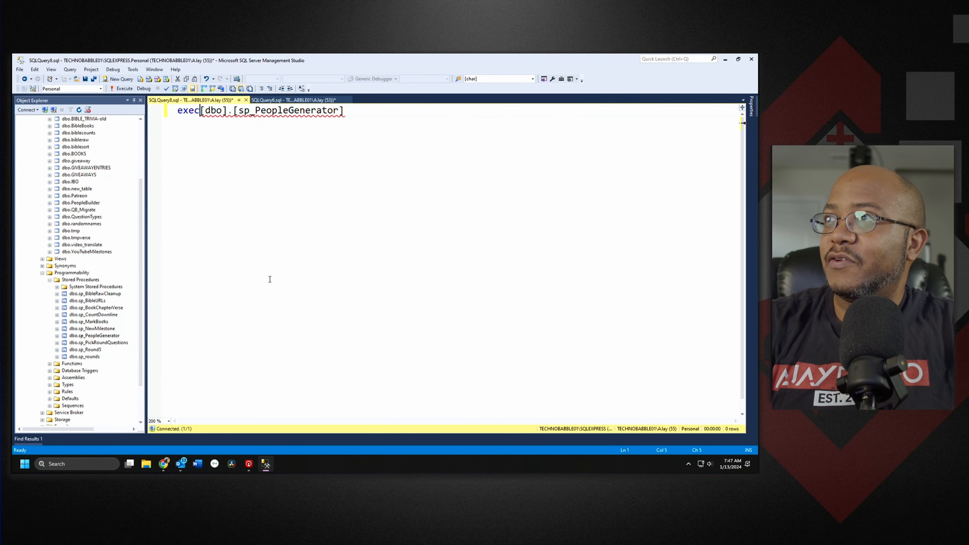
{"action": "key", "text": "End"}
{"action": "type", "text": "2"}
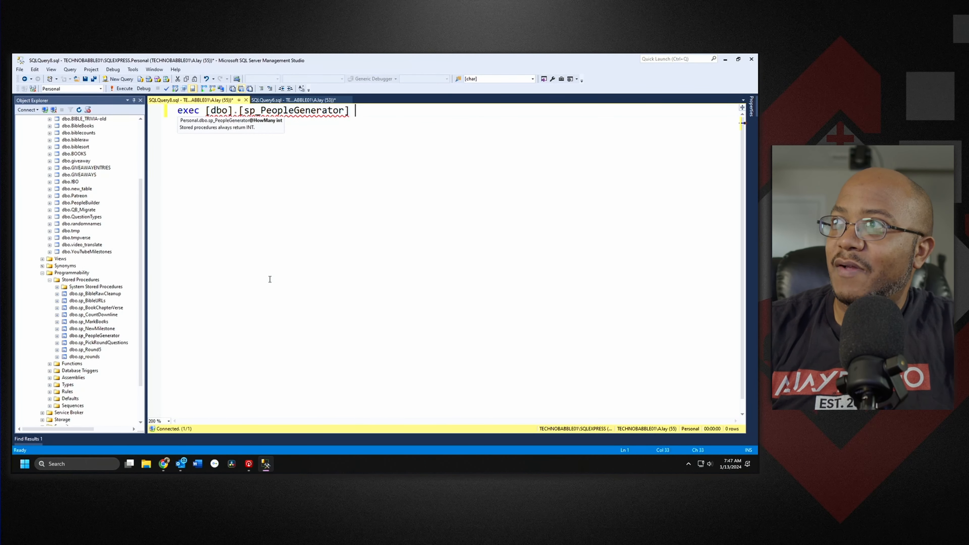
{"action": "key", "text": "F5"}
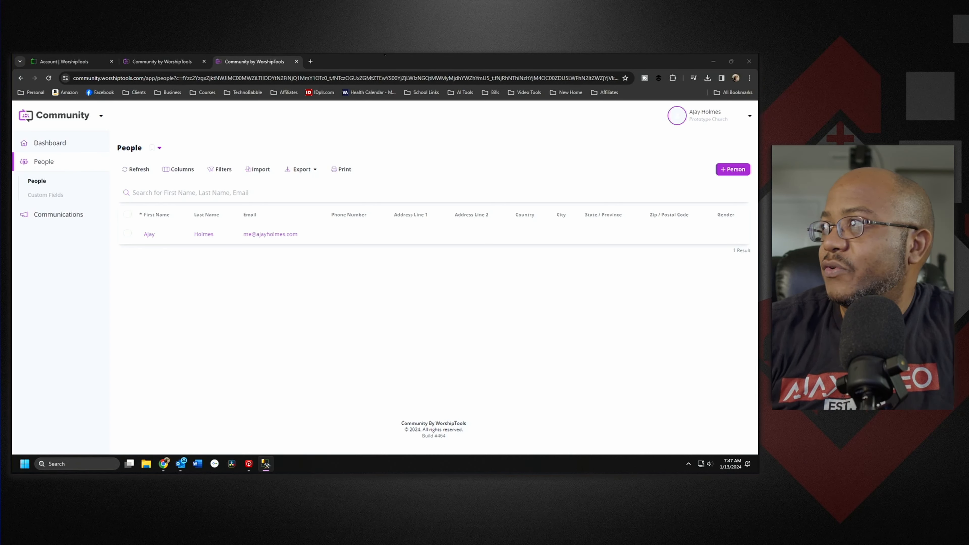
Step: Start a new person and enter their first and last name
{"action": "left_click", "coordinate": [733, 169]}
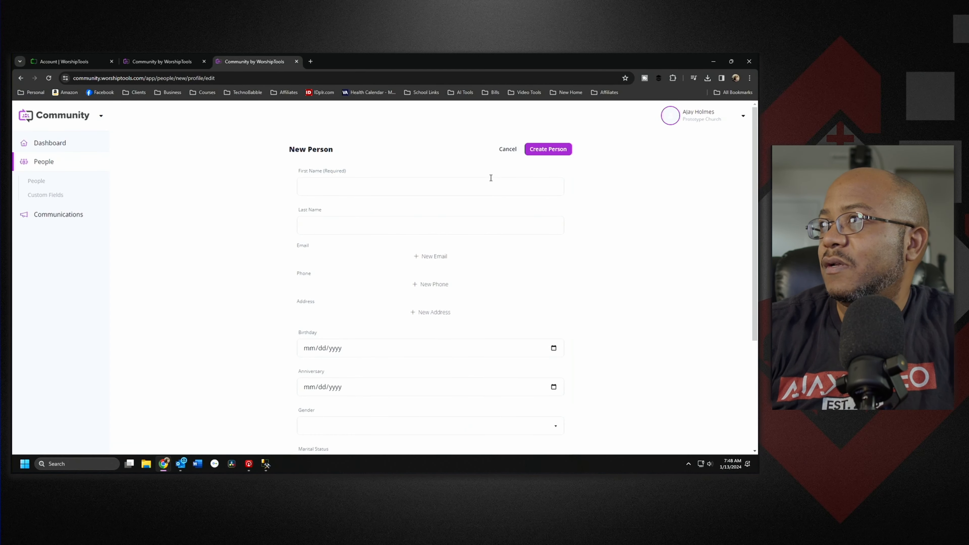
{"action": "key", "text": "alt+Tab"}
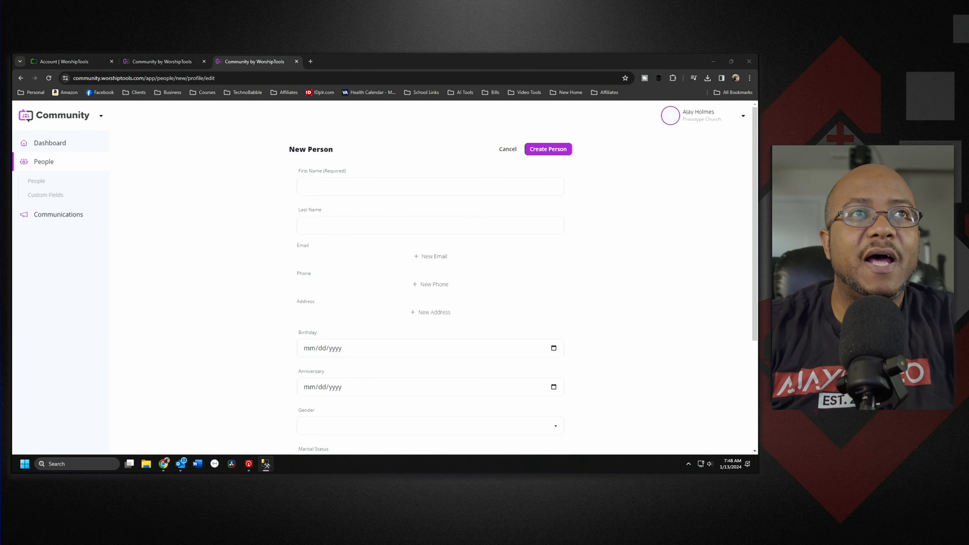
{"action": "left_click", "coordinate": [430, 186]}
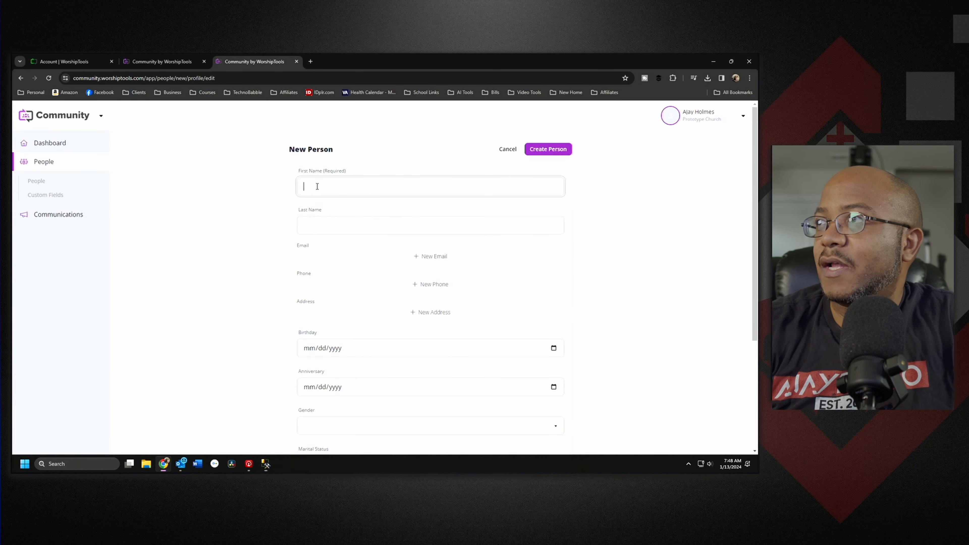
{"action": "key", "text": "alt+Tab"}
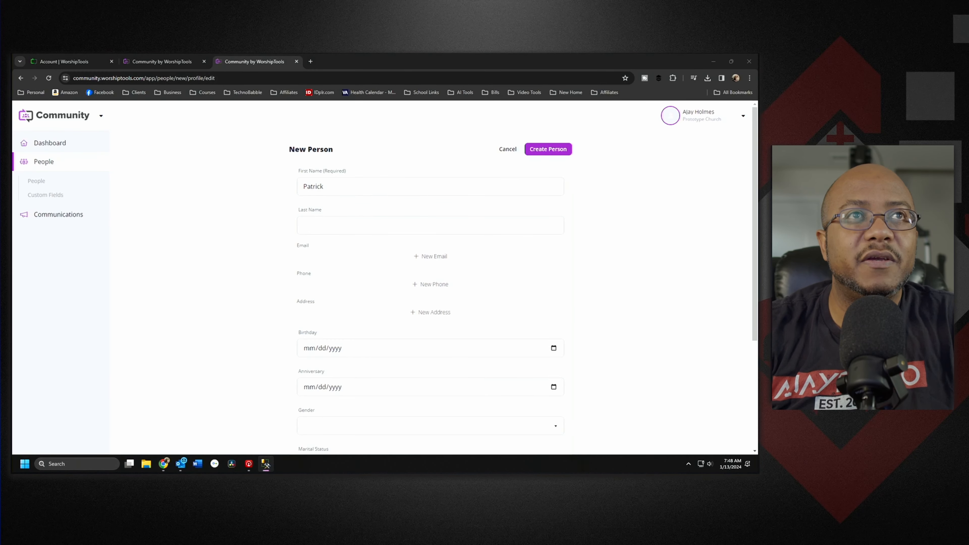
{"action": "left_click", "coordinate": [327, 228]}
Step: Add a Personal e-mail address and a Mobile phone number for the person
{"action": "left_click", "coordinate": [427, 258]}
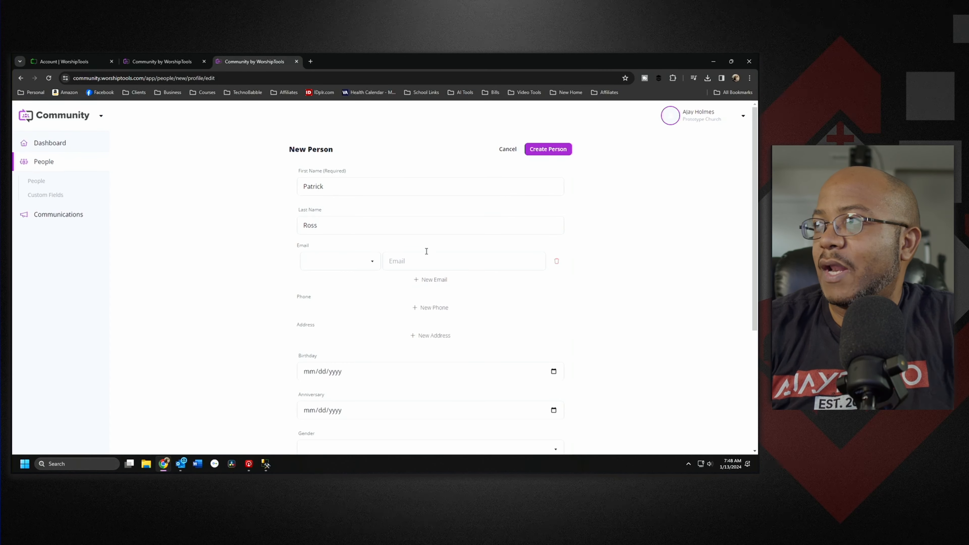
{"action": "left_click", "coordinate": [375, 262]}
{"action": "left_click", "coordinate": [340, 279]}
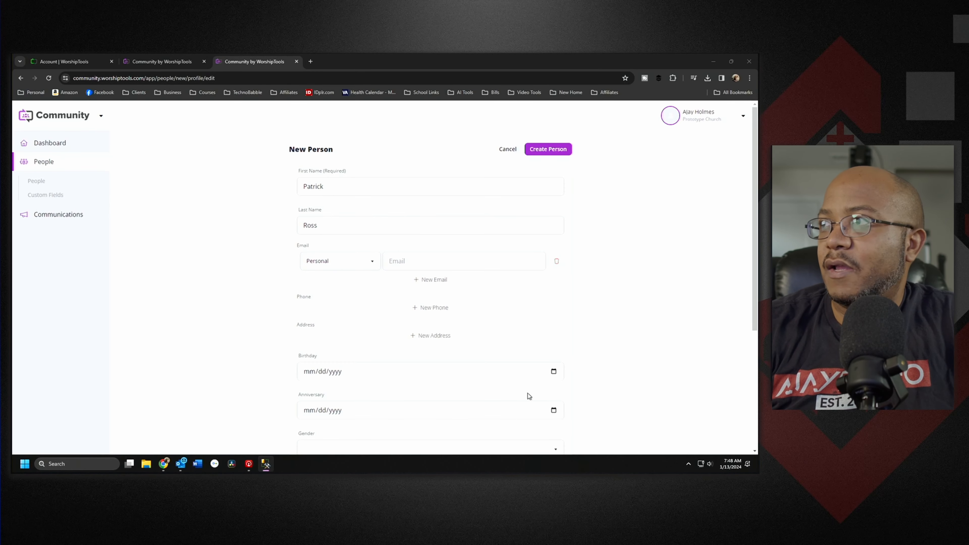
{"action": "left_click", "coordinate": [455, 266]}
{"action": "key", "text": "ctrl+v"}
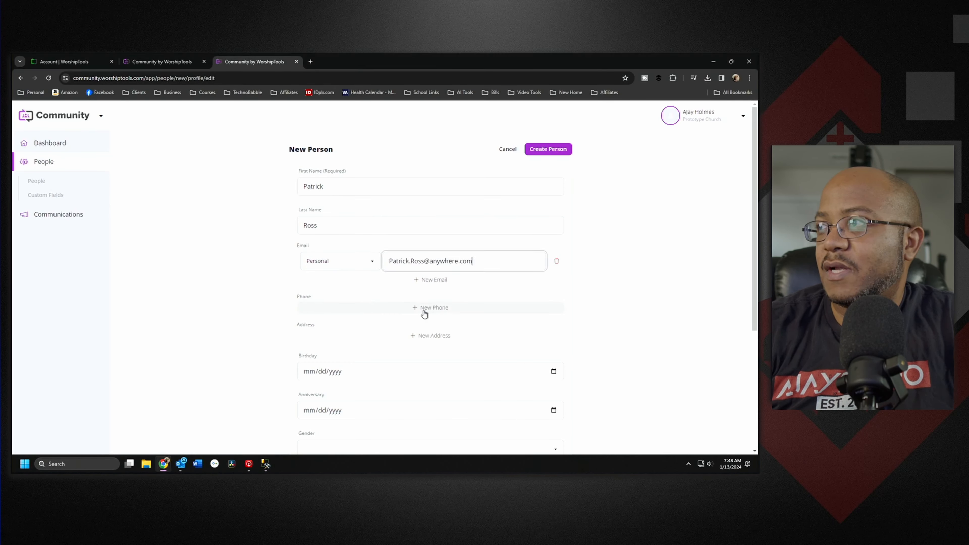
{"action": "left_click", "coordinate": [424, 312]}
{"action": "left_click", "coordinate": [347, 318]}
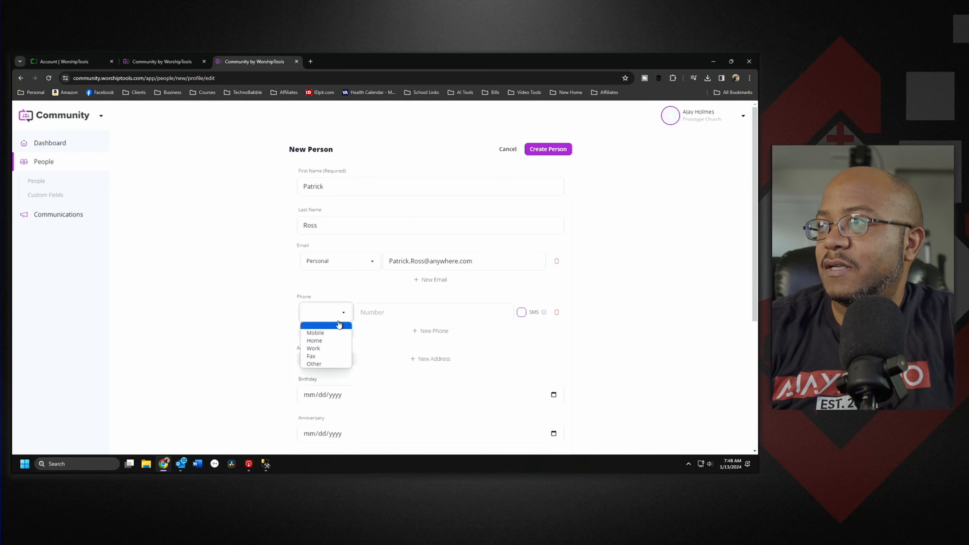
{"action": "left_click", "coordinate": [331, 333]}
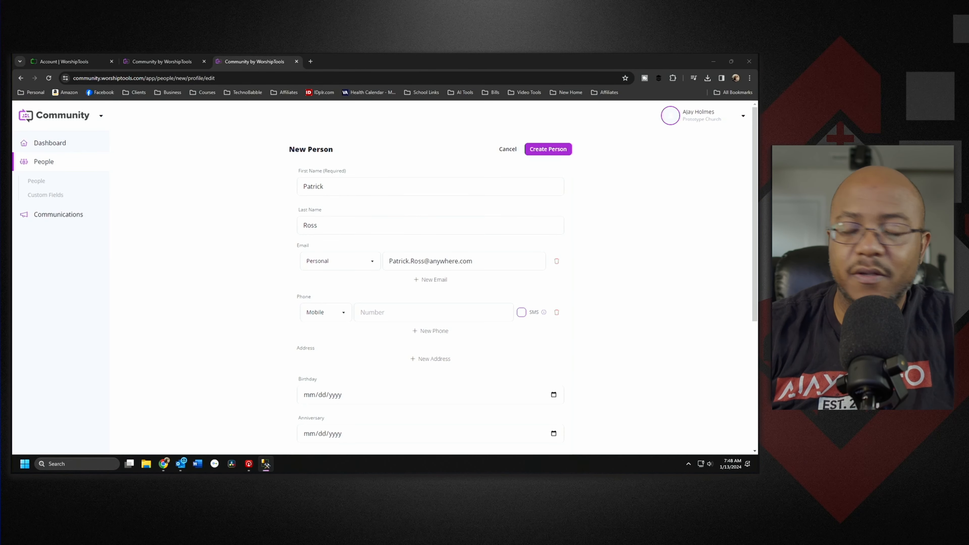
{"action": "left_click", "coordinate": [393, 313]}
{"action": "key", "text": "ctrl+v"}
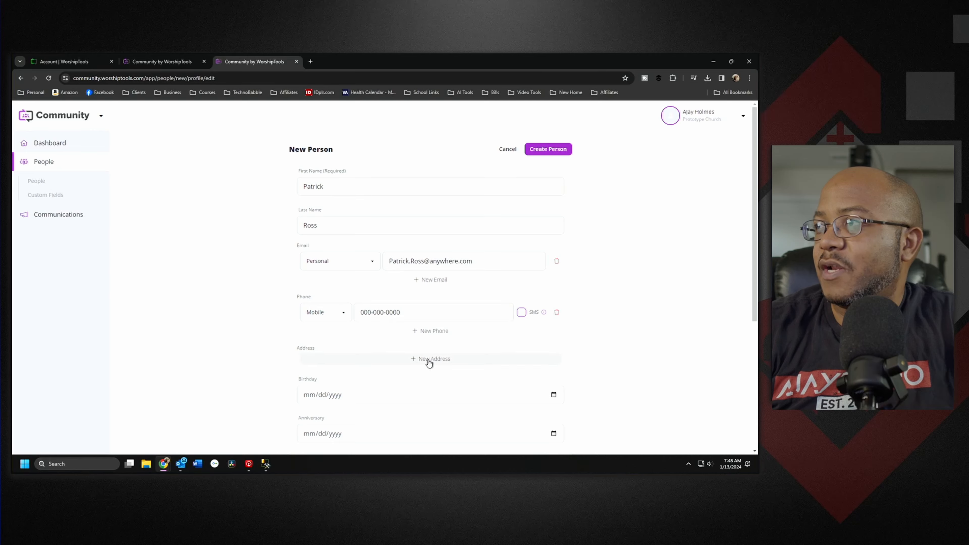
Step: Add a Home address with country set to United States of America
{"action": "left_click", "coordinate": [429, 360]}
{"action": "left_click", "coordinate": [344, 384]}
{"action": "left_click", "coordinate": [330, 394]}
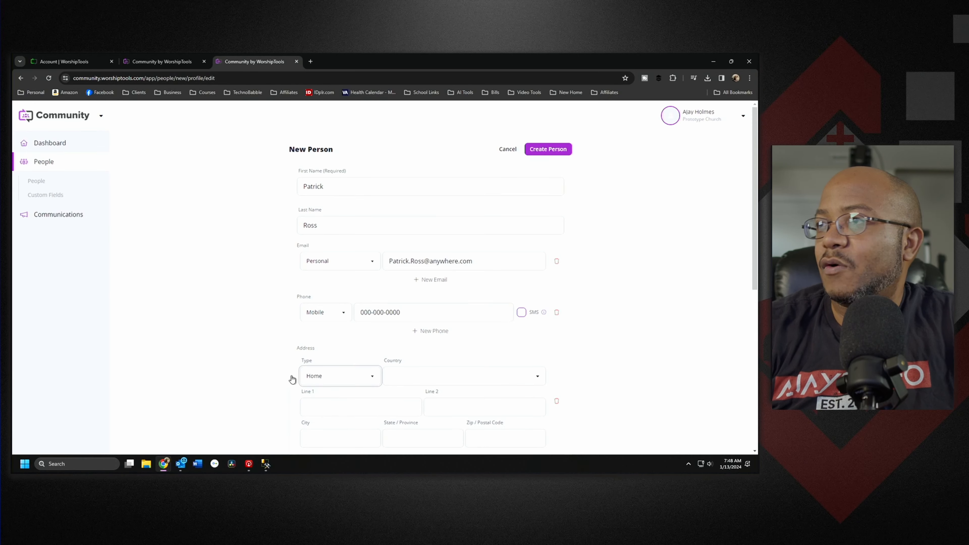
{"action": "left_click", "coordinate": [401, 381]}
{"action": "scroll", "coordinate": [433, 315], "scroll_direction": "down", "scroll_amount": 20}
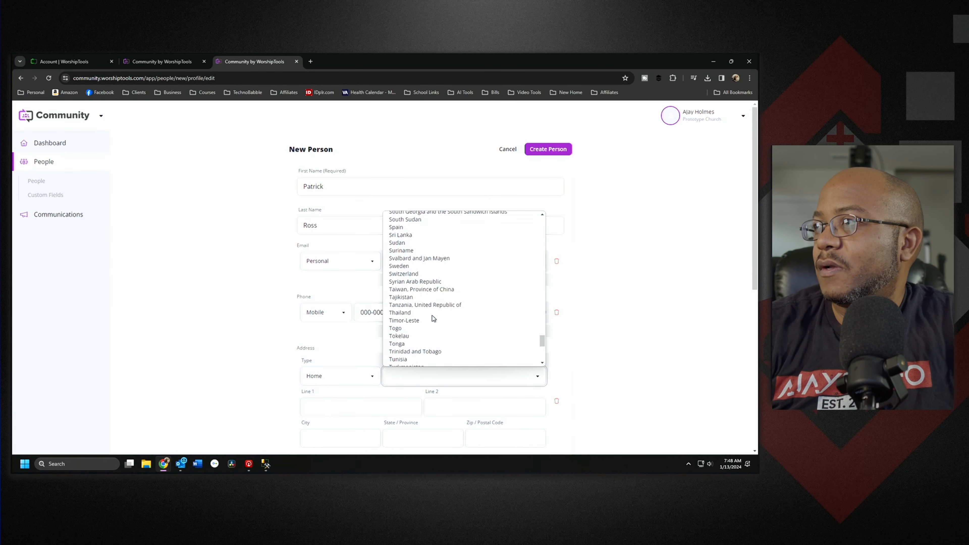
{"action": "left_click", "coordinate": [416, 262]}
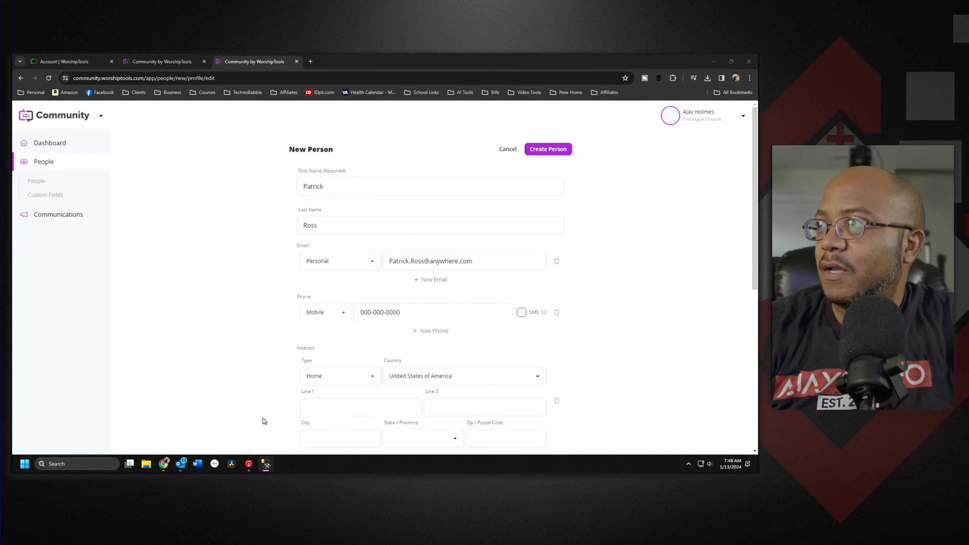
{"action": "scroll", "coordinate": [628, 374], "scroll_direction": "down", "scroll_amount": 1}
{"action": "scroll", "coordinate": [628, 376], "scroll_direction": "down", "scroll_amount": 4}
Step: Fill in the address's street line, city, state Virginia and zip code
{"action": "left_click", "coordinate": [363, 252]}
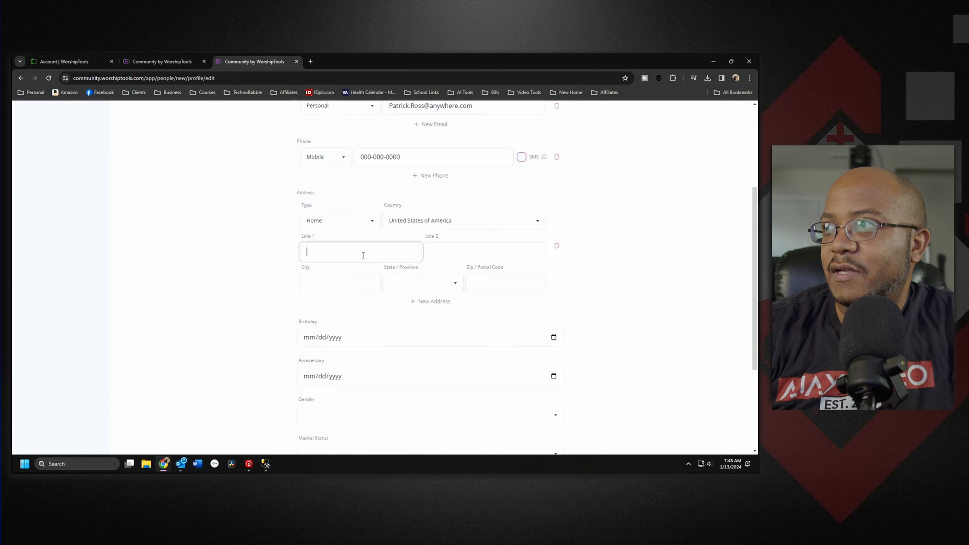
{"action": "type", "text": "123 Jump St"}
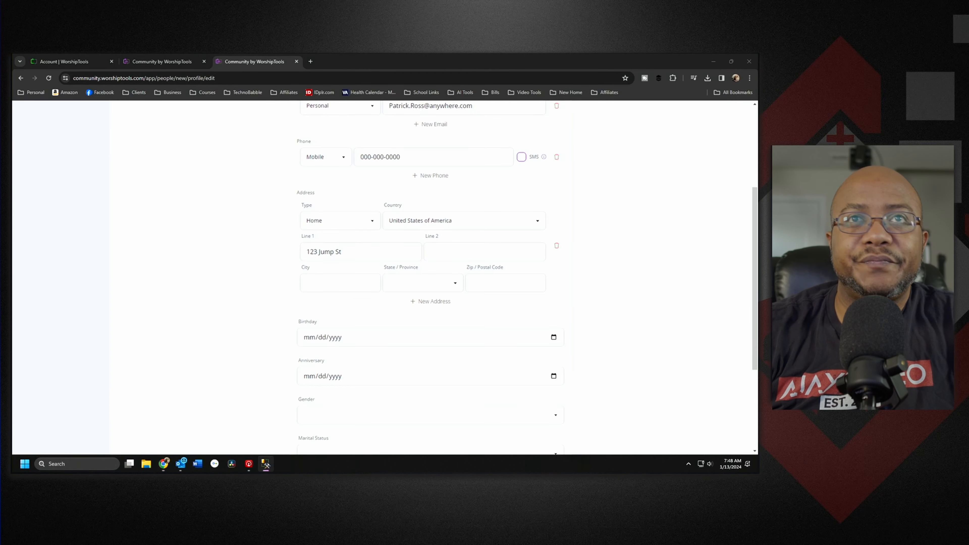
{"action": "left_click", "coordinate": [335, 283]}
{"action": "type", "text": "Somewhere"}
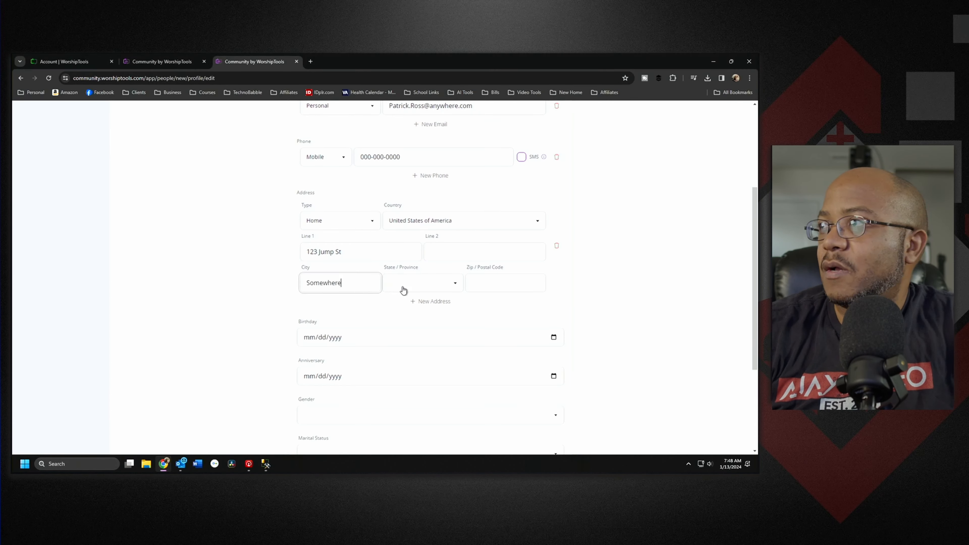
{"action": "key", "text": "Tab"}
{"action": "key", "text": "v"}
{"action": "left_click", "coordinate": [416, 289]}
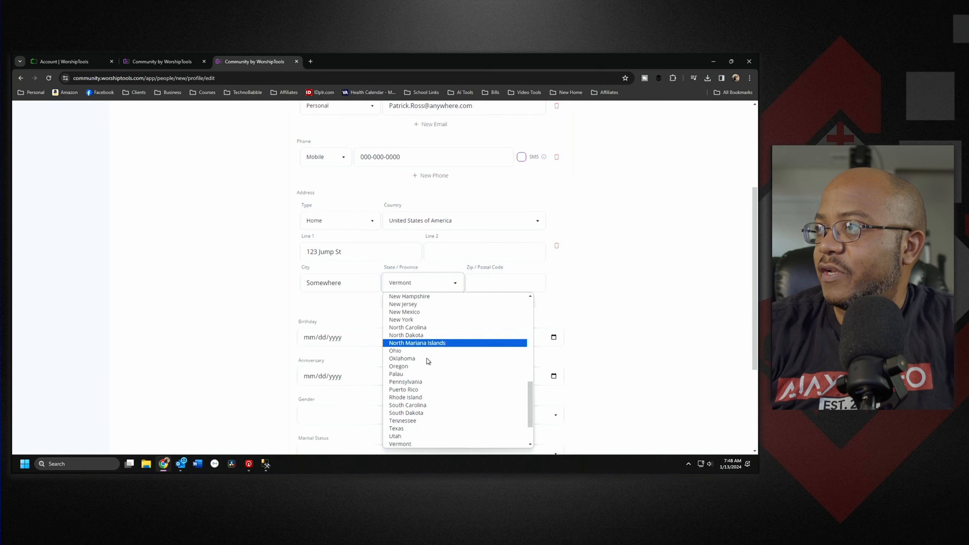
{"action": "scroll", "coordinate": [431, 380], "scroll_direction": "down", "scroll_amount": 2}
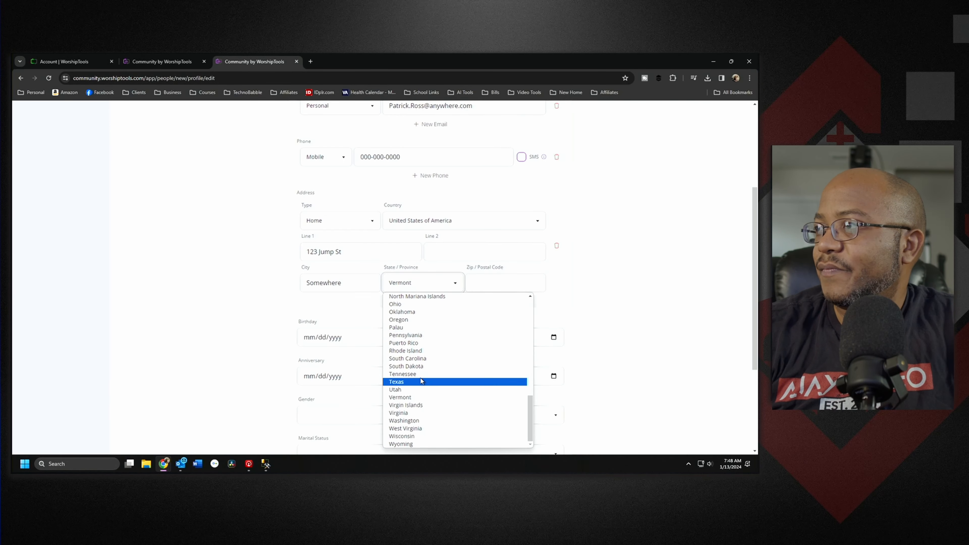
{"action": "left_click", "coordinate": [419, 412]}
{"action": "left_click", "coordinate": [493, 286]}
{"action": "type", "text": "12345-0000"}
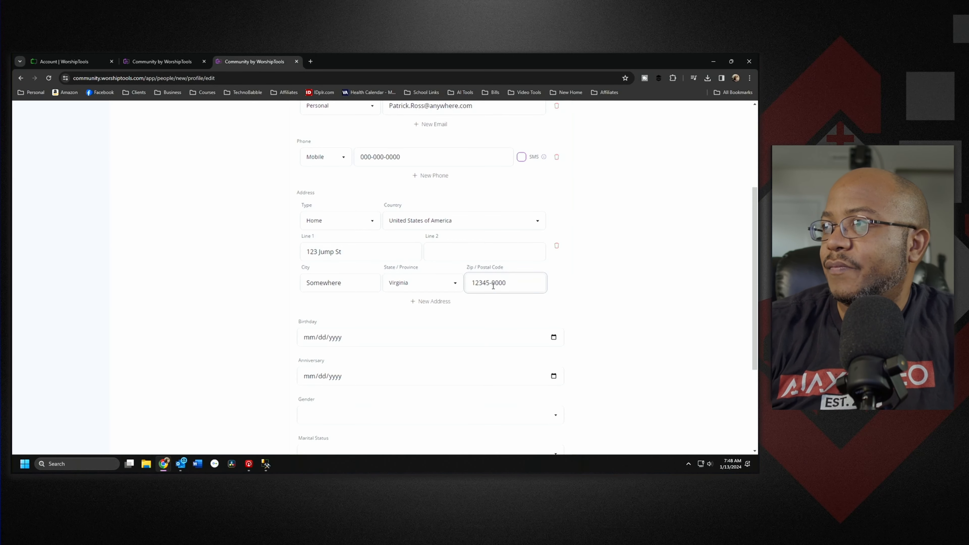
Step: Set gender to Male, enter the member number, and assign the Trustees ministry
{"action": "left_click", "coordinate": [413, 415]}
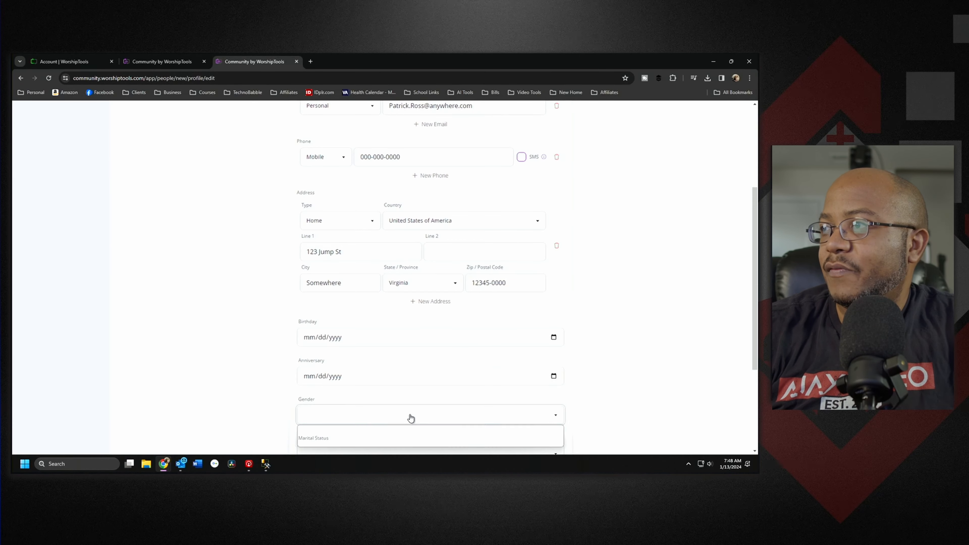
{"action": "left_click", "coordinate": [373, 435]}
{"action": "scroll", "coordinate": [617, 410], "scroll_direction": "down", "scroll_amount": 4}
{"action": "left_click", "coordinate": [363, 345]}
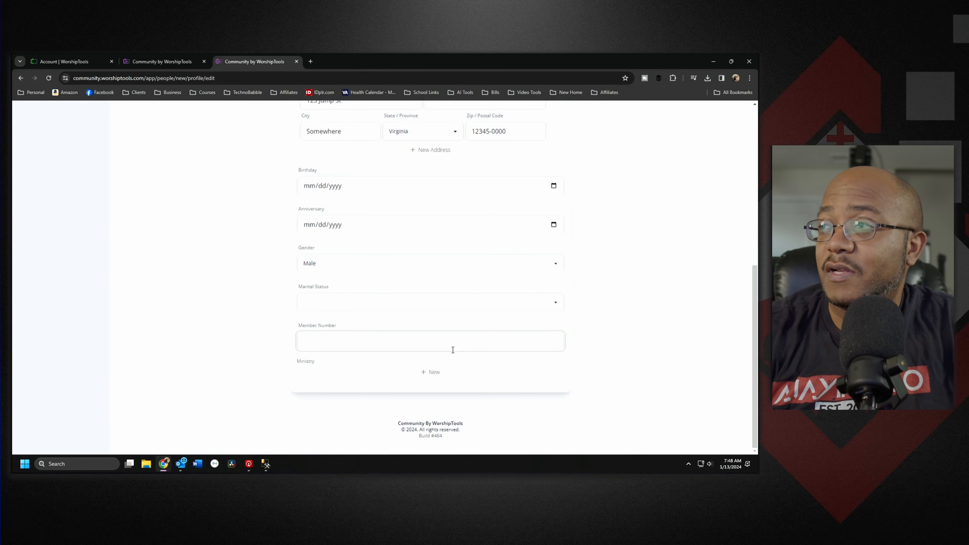
{"action": "type", "text": "900"}
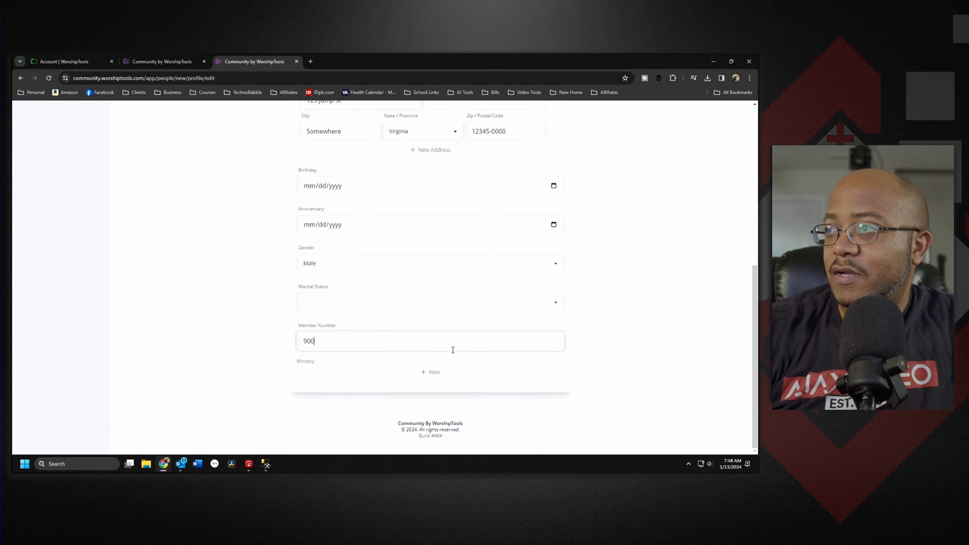
{"action": "left_click", "coordinate": [445, 376]}
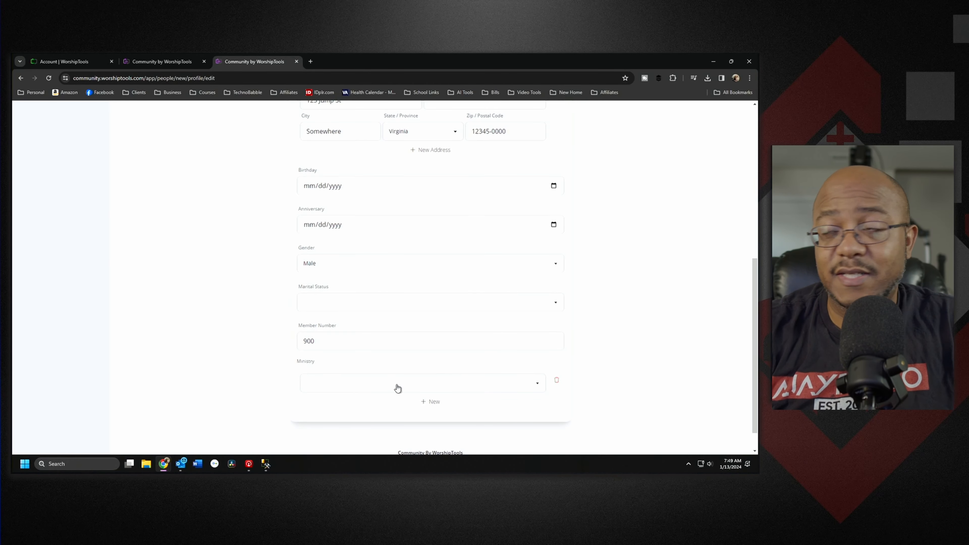
{"action": "scroll", "coordinate": [418, 367], "scroll_direction": "down", "scroll_amount": 1}
{"action": "left_click", "coordinate": [357, 356]}
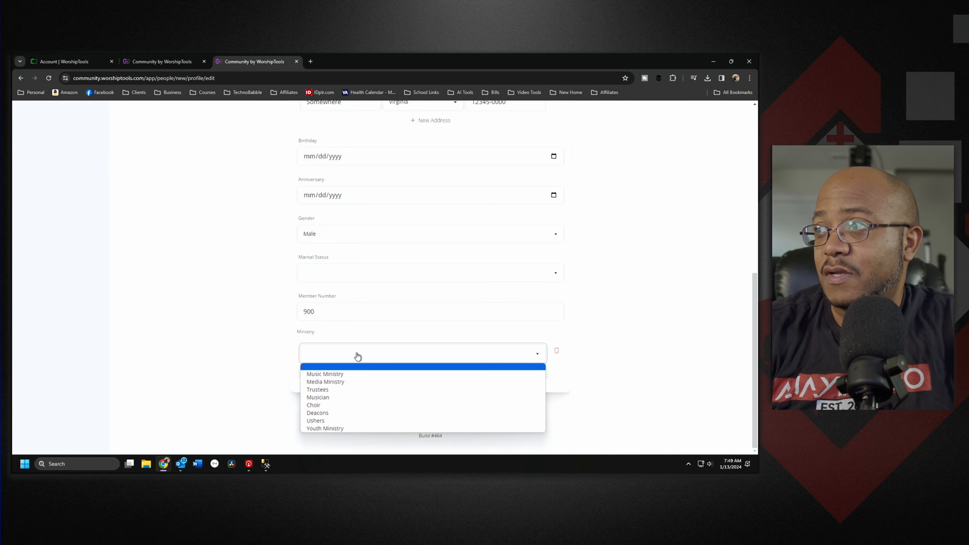
{"action": "left_click", "coordinate": [336, 389]}
{"action": "scroll", "coordinate": [414, 398], "scroll_direction": "up", "scroll_amount": 10}
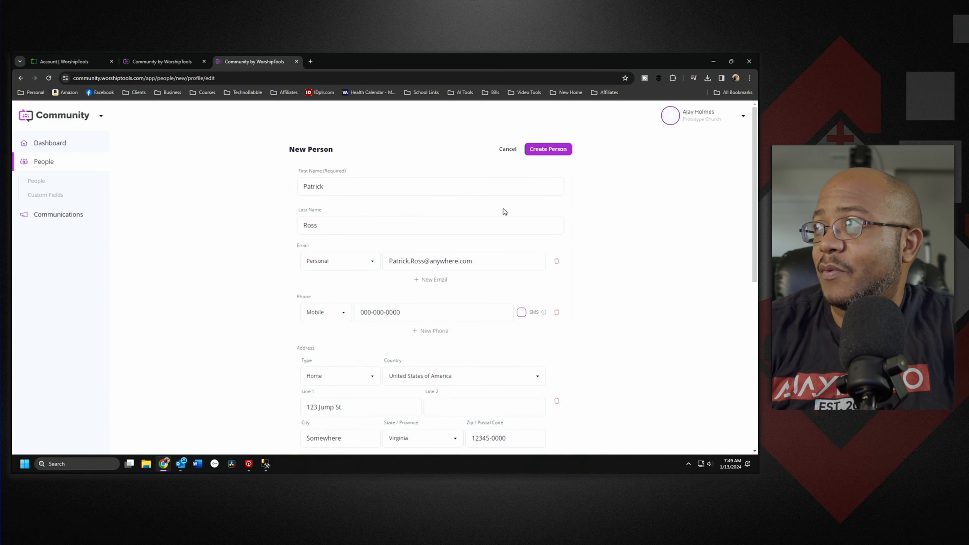
Step: Save the new person and go back to the People list
{"action": "left_click", "coordinate": [559, 154]}
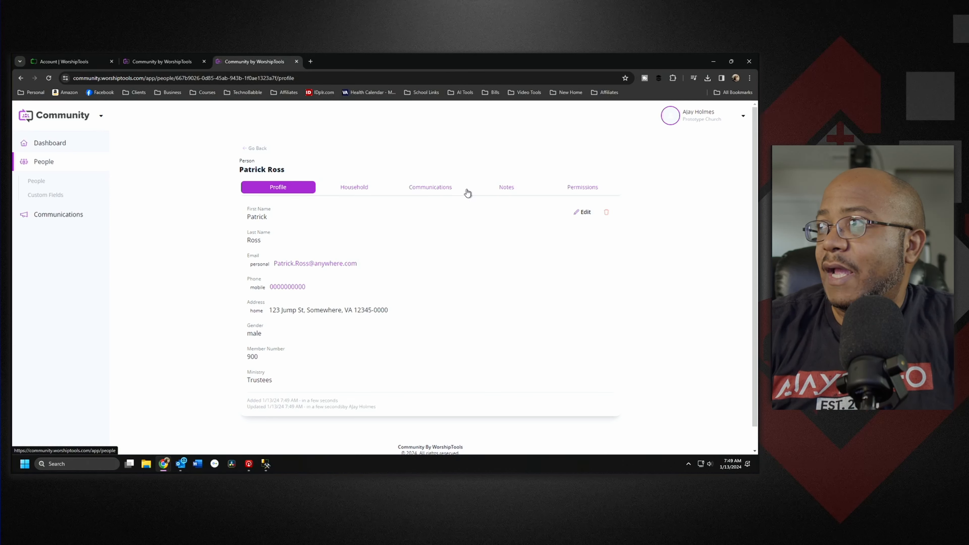
{"action": "left_click", "coordinate": [255, 149]}
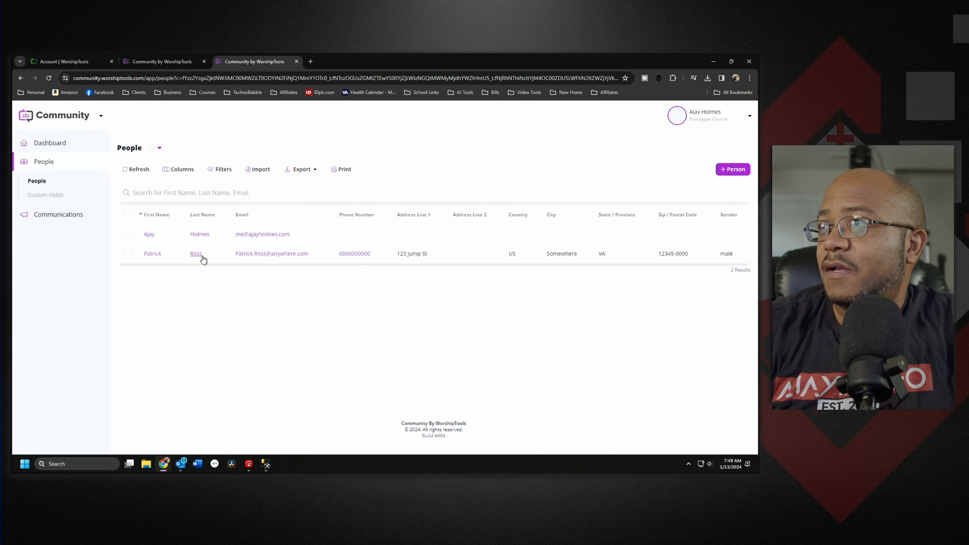
{"action": "key", "text": "alt+Tab"}
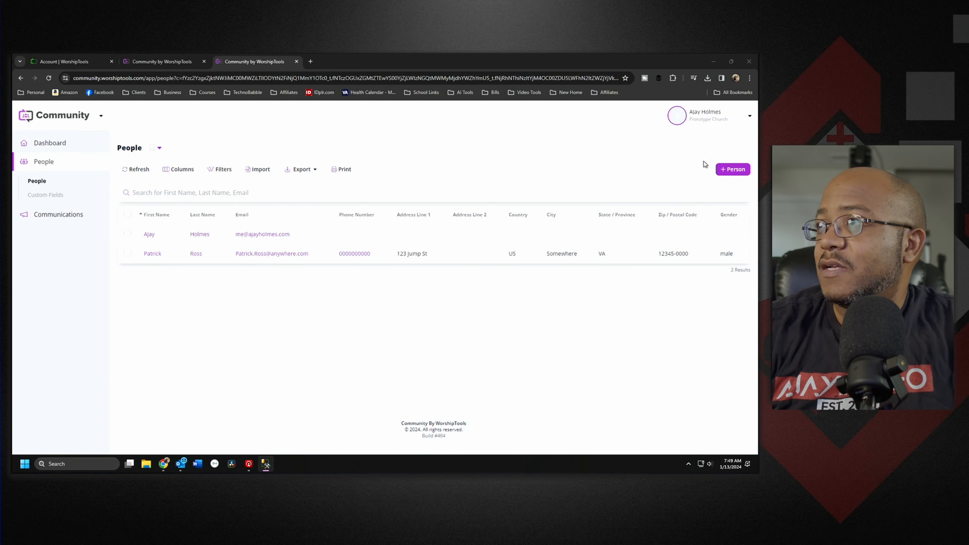
Step: Start another new person and enter her first and last name
{"action": "left_click", "coordinate": [737, 174]}
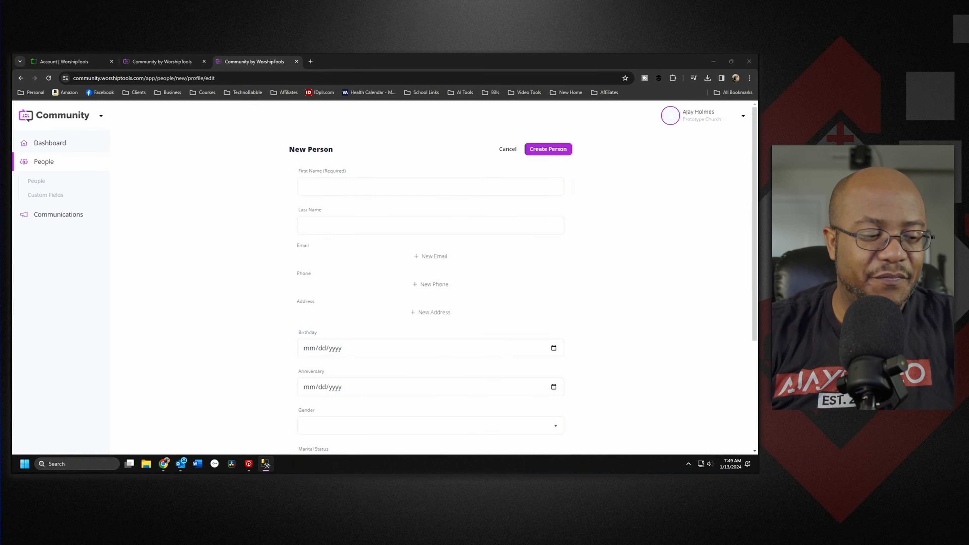
{"action": "left_click", "coordinate": [360, 189]}
{"action": "left_click", "coordinate": [363, 225]}
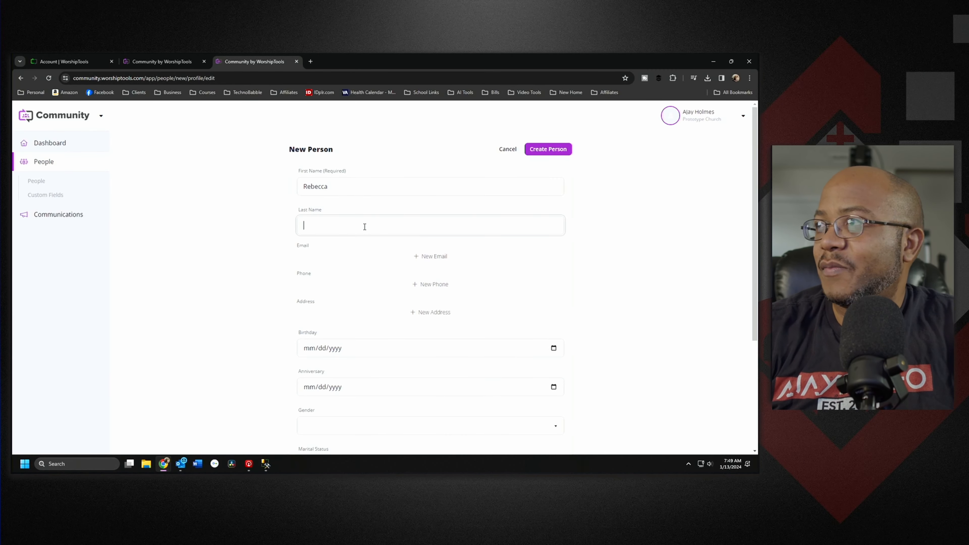
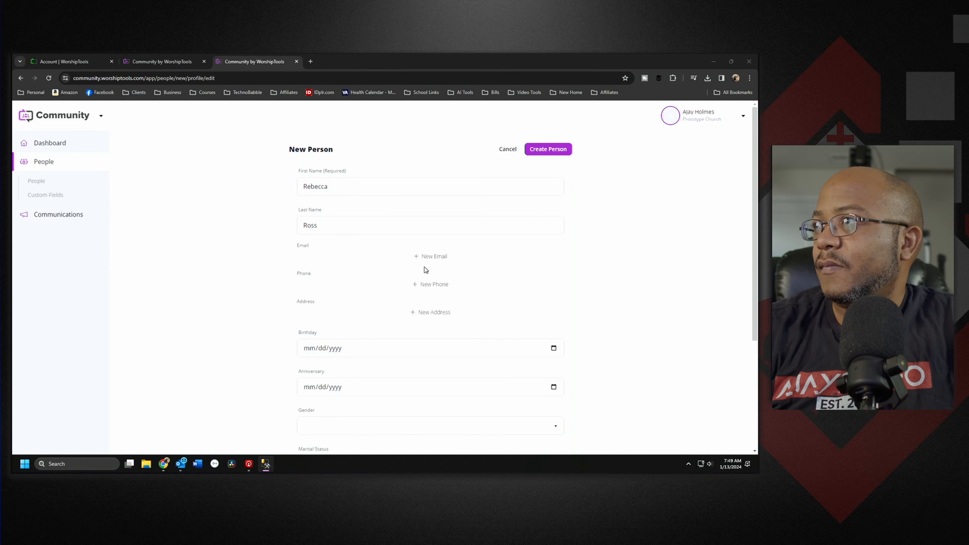
{"action": "left_click", "coordinate": [427, 255]}
Step: Add a Personal email address for her, correcting the surname in it
{"action": "left_click", "coordinate": [358, 266]}
{"action": "left_click", "coordinate": [318, 281]}
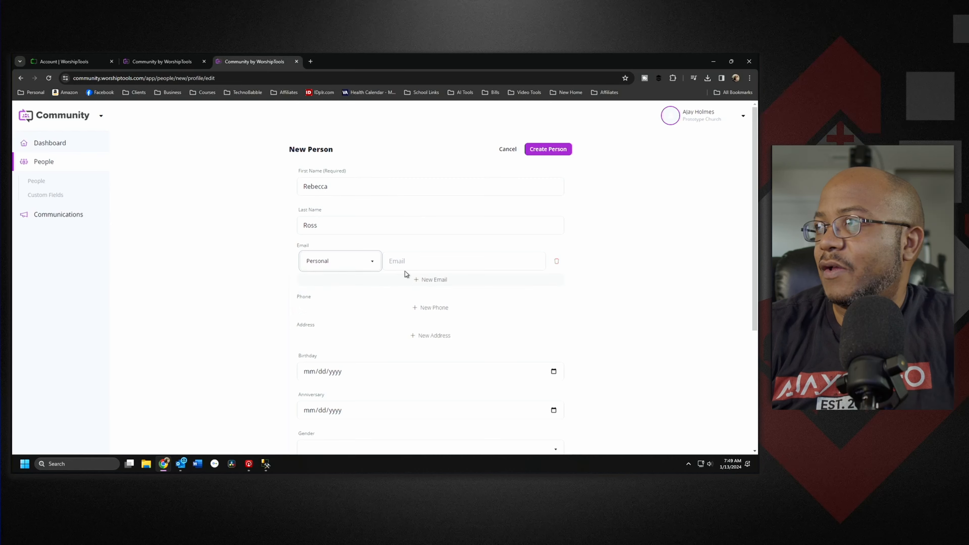
{"action": "left_click", "coordinate": [425, 268]}
{"action": "key", "text": "ctrl+v"}
{"action": "double_click", "coordinate": [423, 261]}
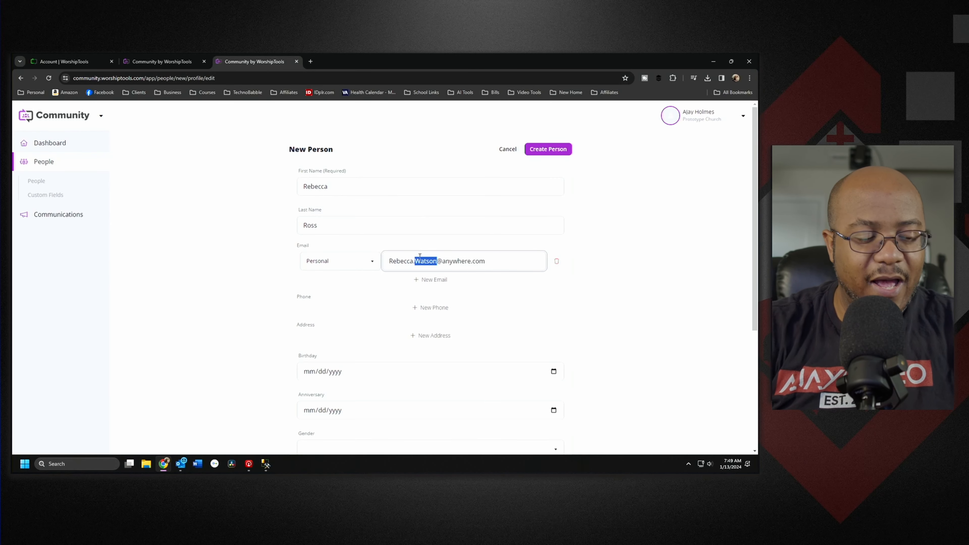
{"action": "type", "text": "Ross"}
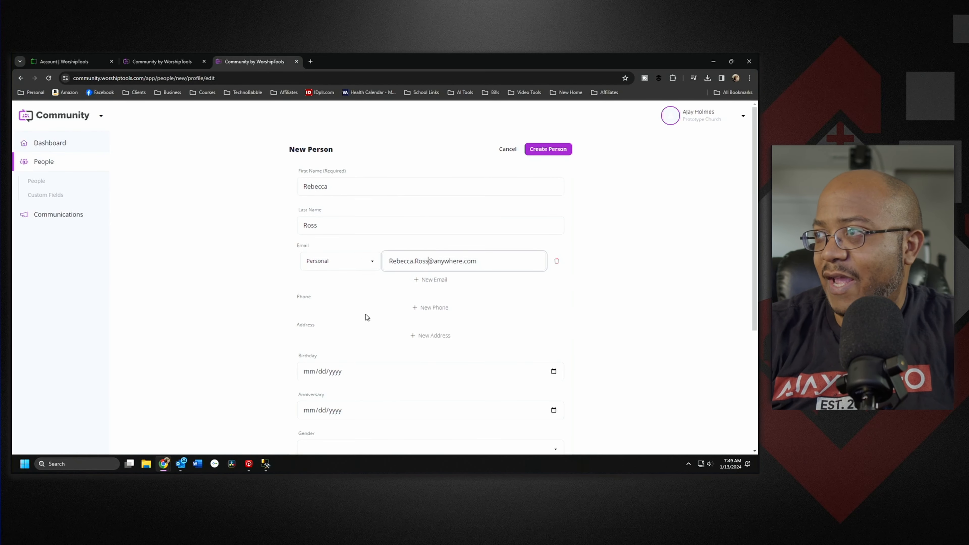
Step: Add a Mobile phone number for her
{"action": "left_click", "coordinate": [399, 308]}
{"action": "left_click", "coordinate": [343, 315]}
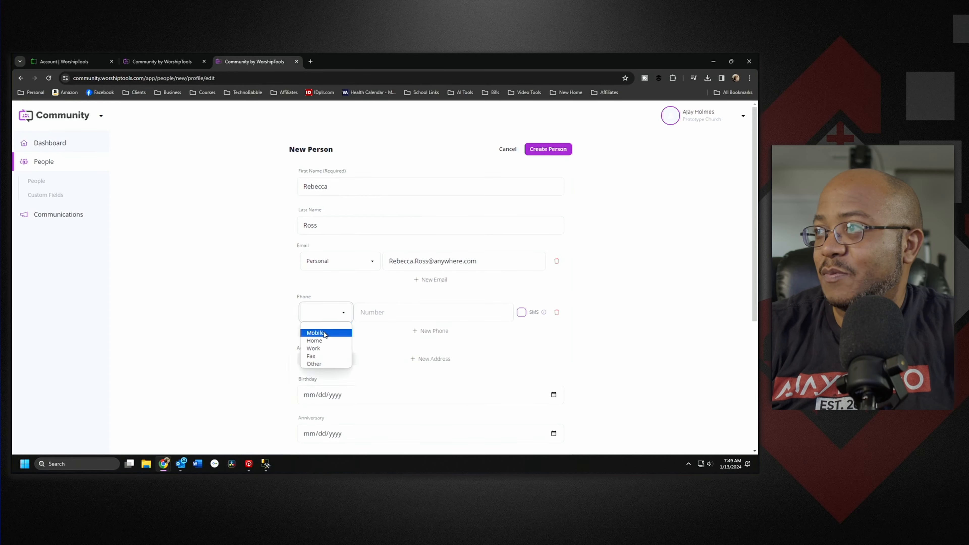
{"action": "left_click", "coordinate": [324, 334]}
{"action": "left_click", "coordinate": [377, 313]}
{"action": "type", "text": "000-000-0000"}
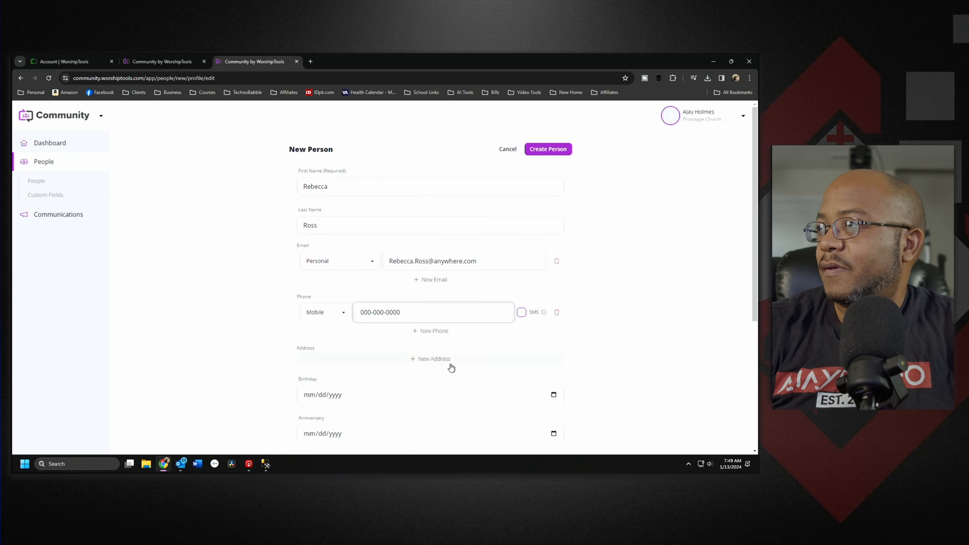
Step: Add a Home address with country United States of America
{"action": "left_click", "coordinate": [439, 359]}
{"action": "left_click", "coordinate": [353, 376]}
{"action": "left_click", "coordinate": [328, 395]}
{"action": "left_click", "coordinate": [417, 376]}
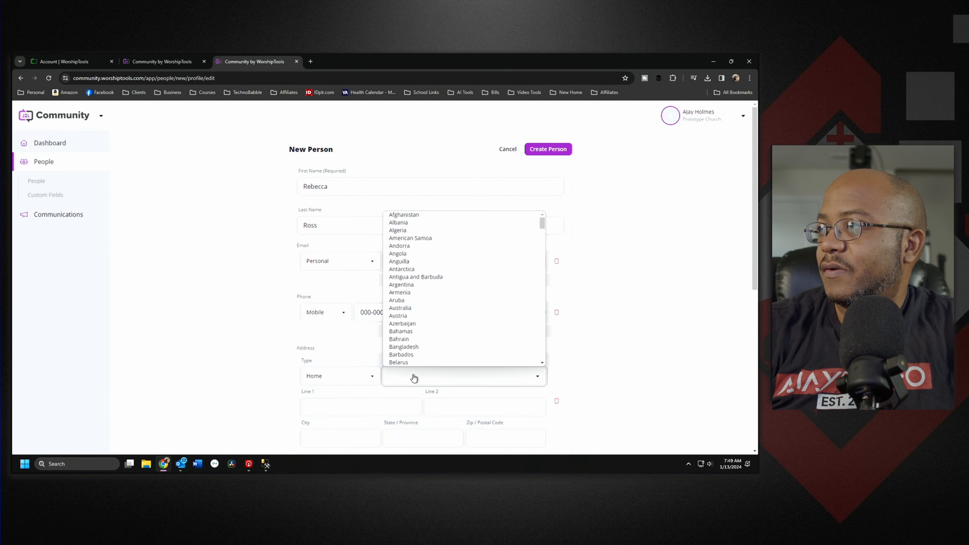
{"action": "scroll", "coordinate": [428, 336], "scroll_direction": "down", "scroll_amount": 20}
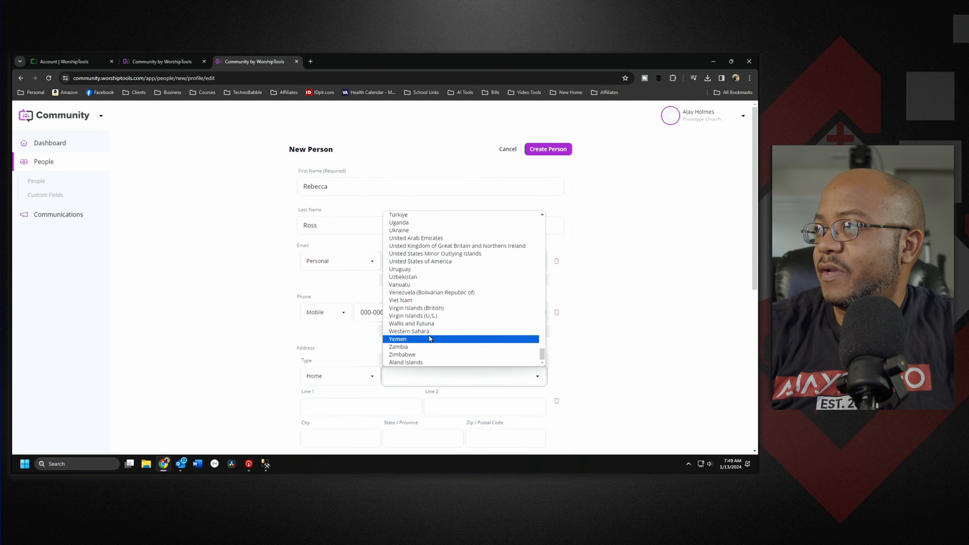
{"action": "left_click", "coordinate": [416, 262]}
Step: Fill in the street line, city, state Virginia and zip code of the address
{"action": "left_click", "coordinate": [331, 402]}
{"action": "type", "text": "123"}
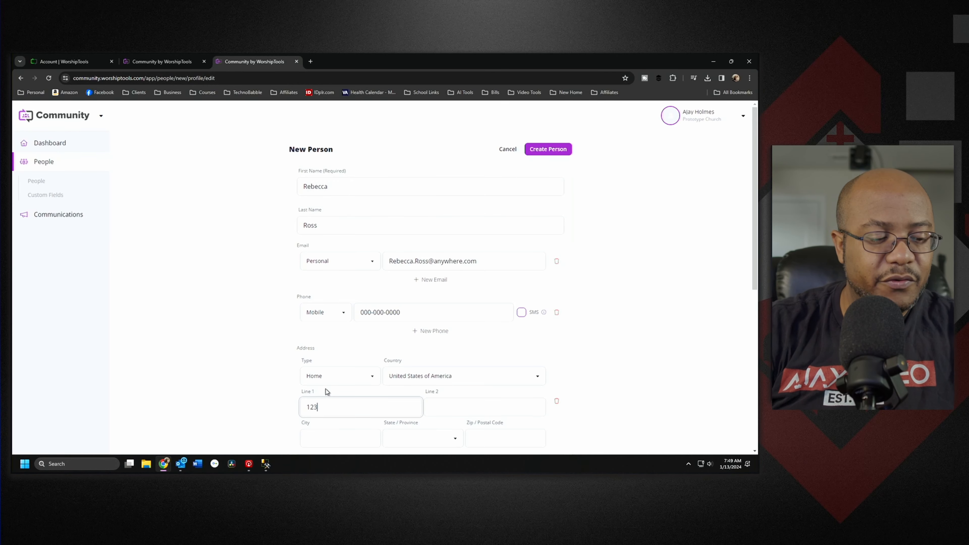
{"action": "type", "text": " Jump St"}
{"action": "key", "text": "Tab"}
{"action": "key", "text": "Tab"}
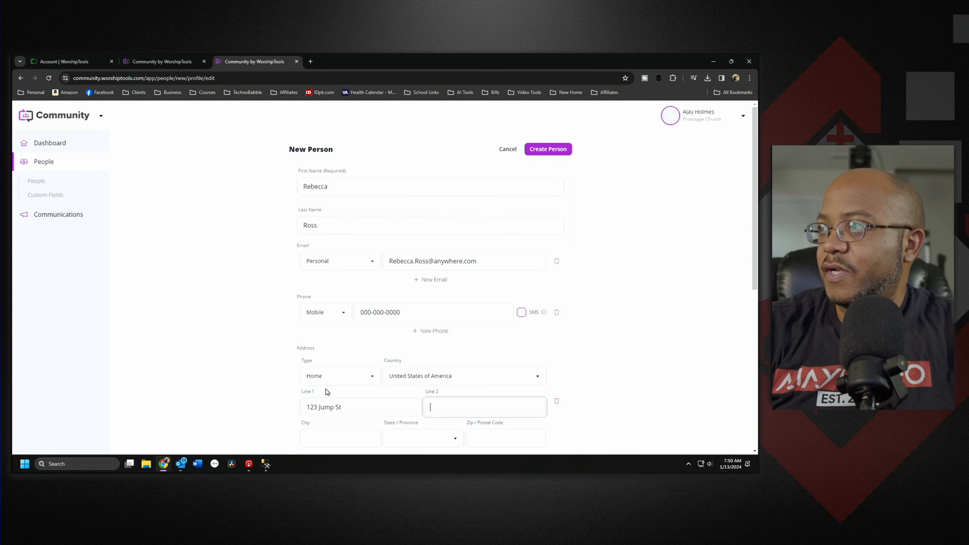
{"action": "type", "text": "Somewhere"}
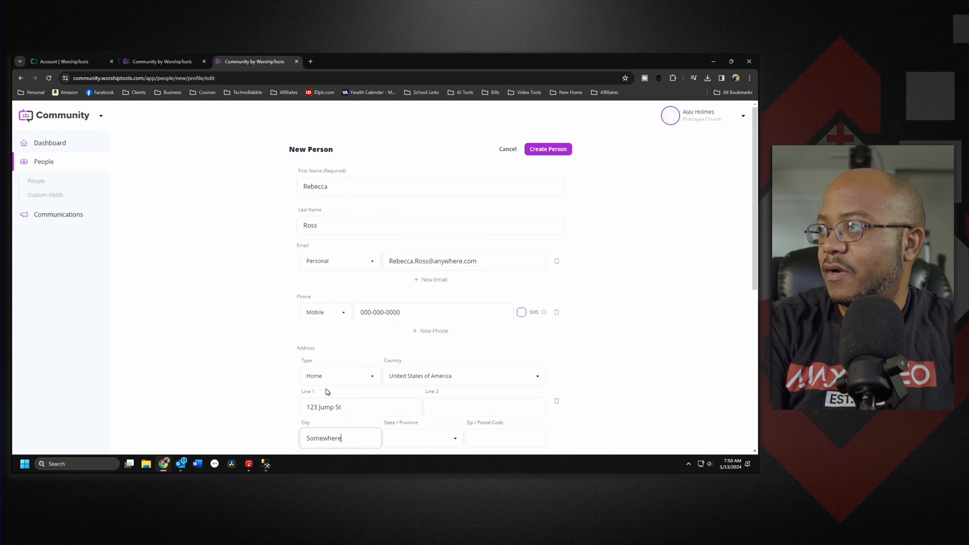
{"action": "key", "text": "Tab"}
{"action": "type", "text": "virginia"}
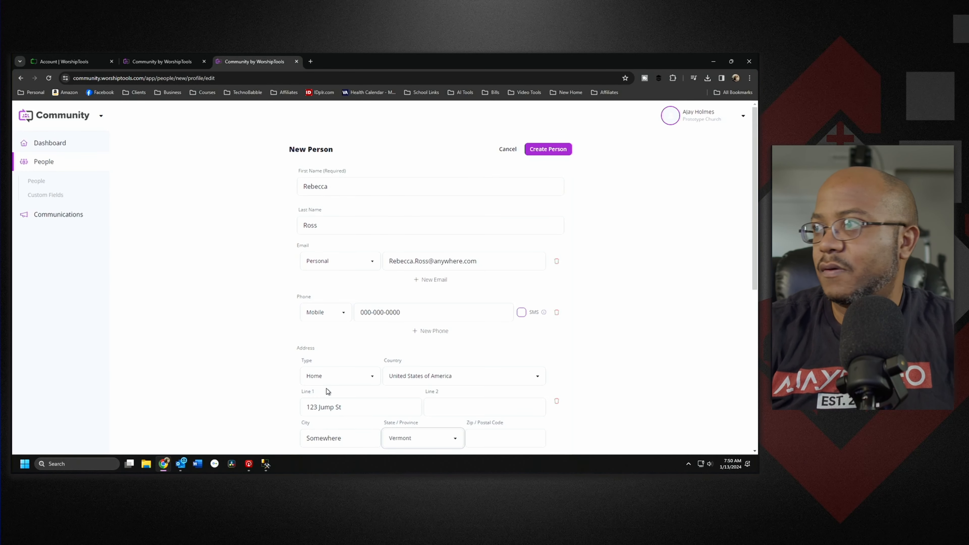
{"action": "key", "text": "Tab"}
{"action": "type", "text": "12"}
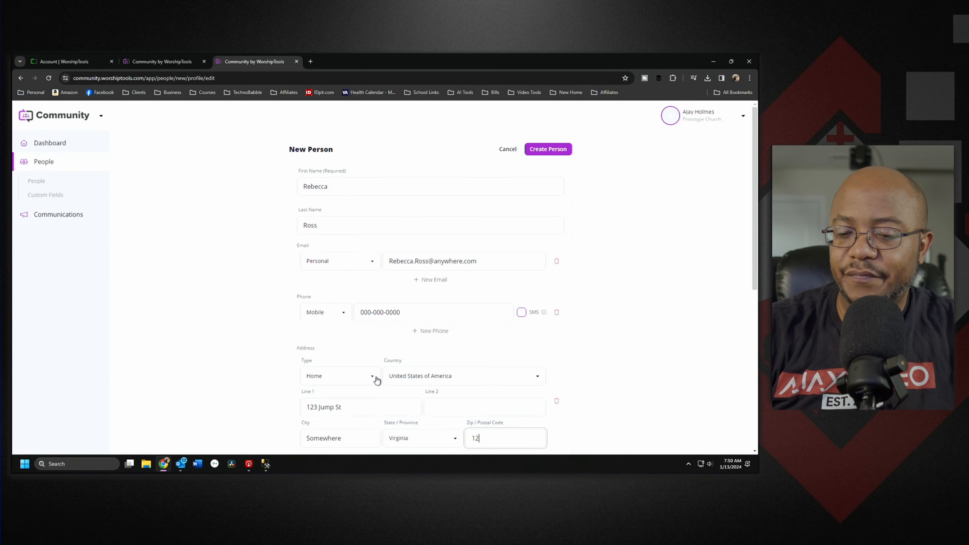
{"action": "type", "text": "345-0000"}
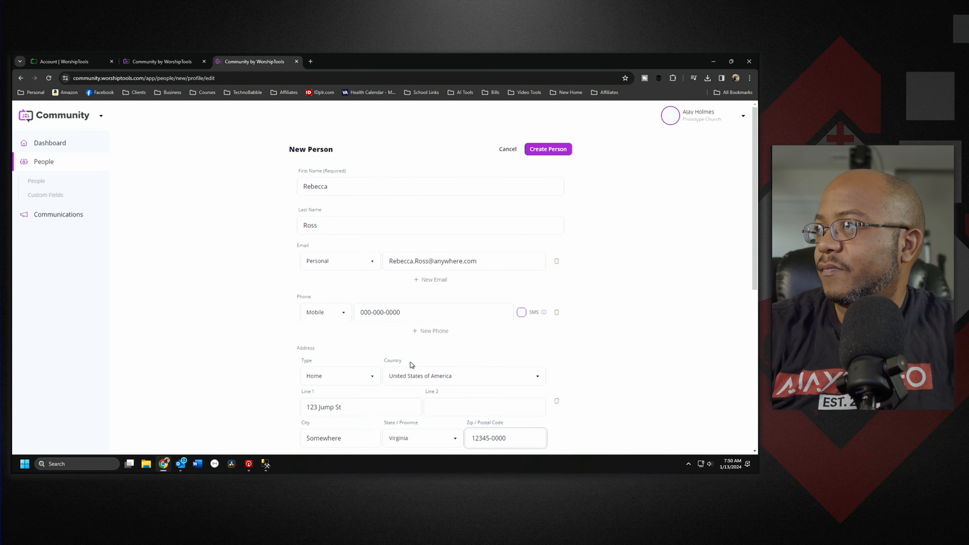
Step: Set gender to Female and marital status to Married, and select the member number field
{"action": "scroll", "coordinate": [410, 363], "scroll_direction": "down", "scroll_amount": 3}
{"action": "scroll", "coordinate": [407, 398], "scroll_direction": "down", "scroll_amount": 3}
{"action": "left_click", "coordinate": [320, 269]}
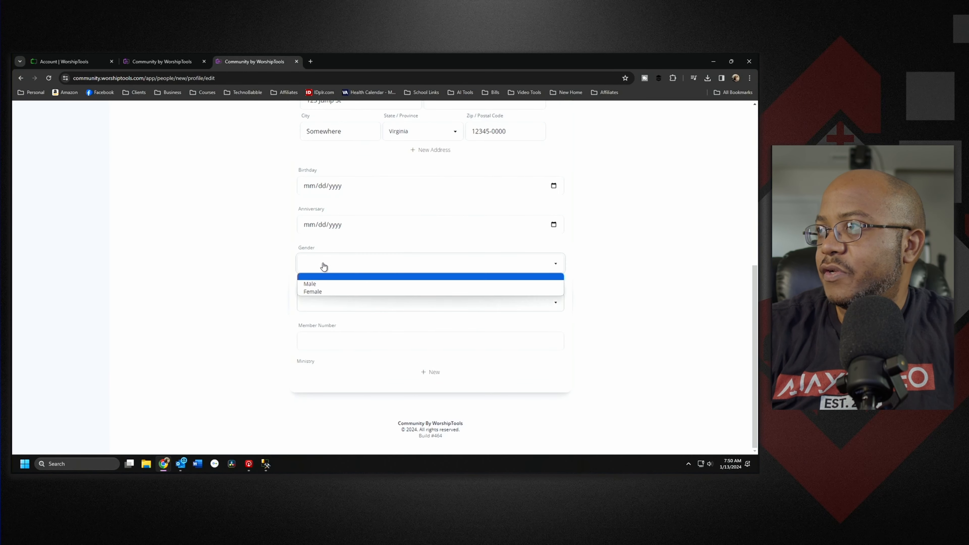
{"action": "left_click", "coordinate": [321, 291]}
{"action": "left_click", "coordinate": [322, 304]}
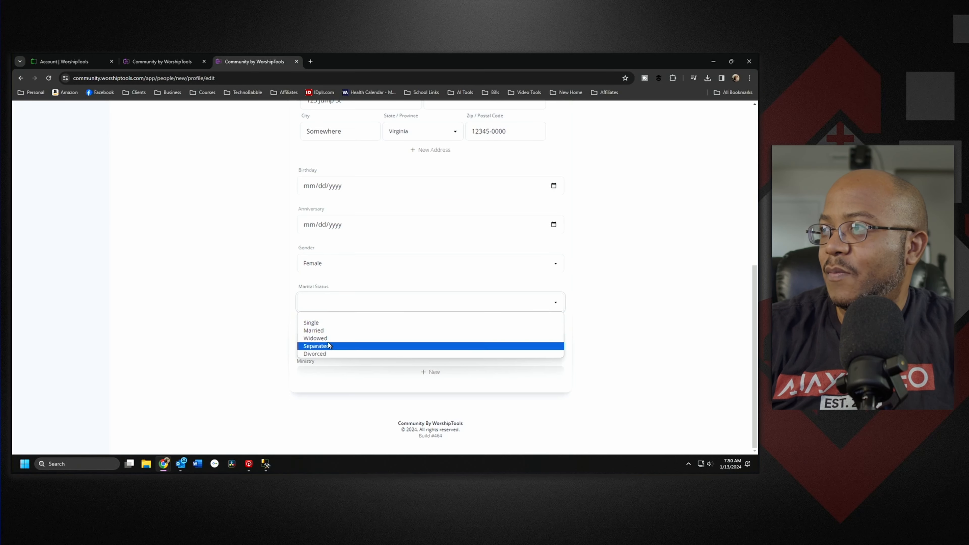
{"action": "left_click", "coordinate": [335, 330]}
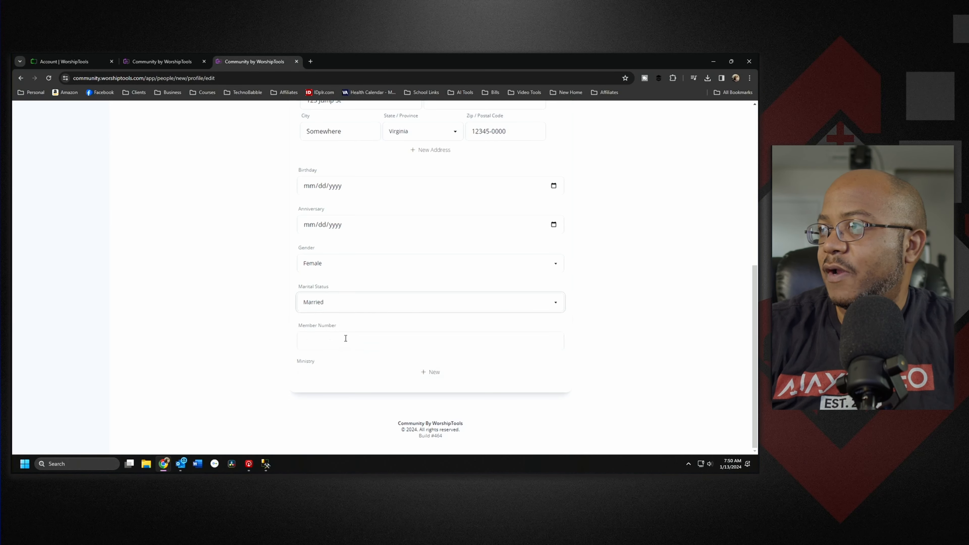
{"action": "left_click", "coordinate": [345, 339]}
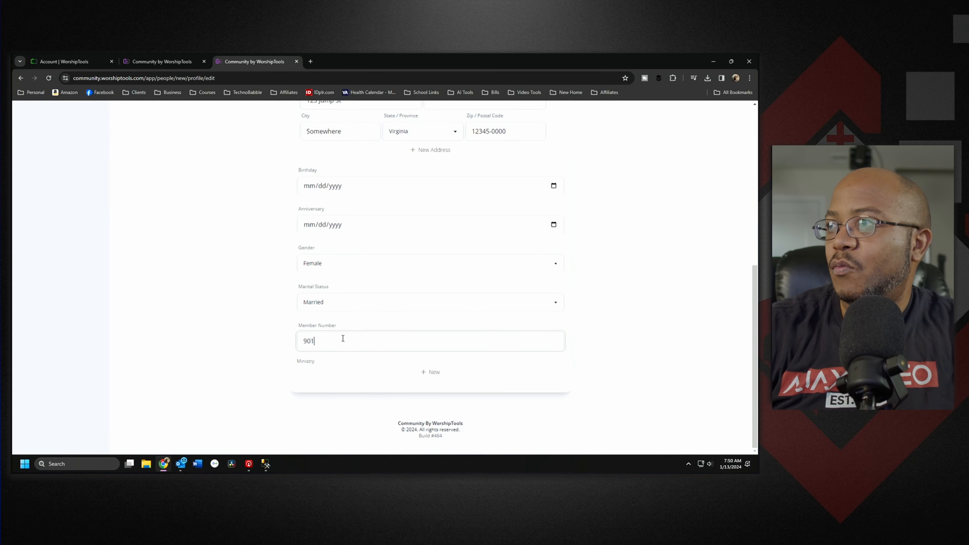
Step: Assign her to the Choir ministry and save the new person
{"action": "left_click", "coordinate": [417, 372]}
{"action": "left_click", "coordinate": [428, 386]}
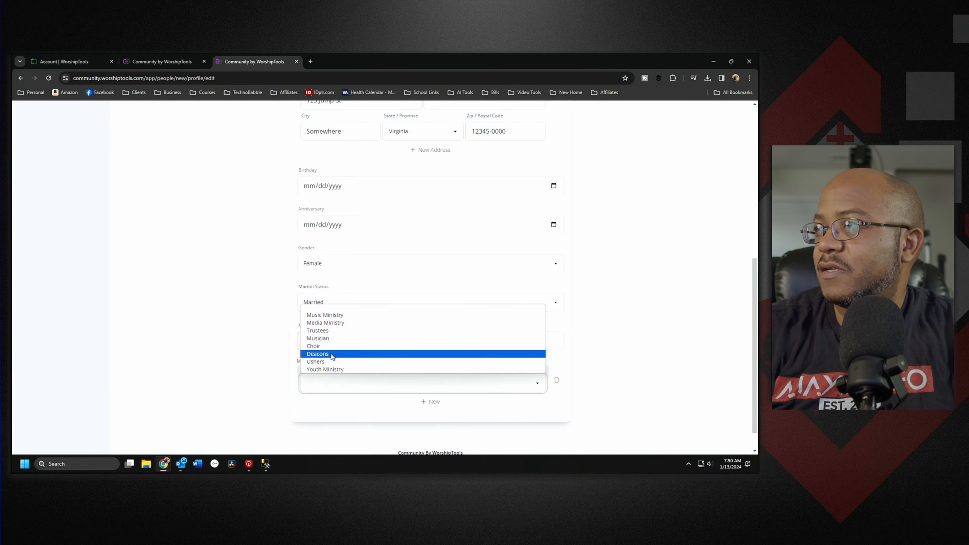
{"action": "left_click", "coordinate": [317, 345]}
{"action": "scroll", "coordinate": [592, 373], "scroll_direction": "up", "scroll_amount": 8}
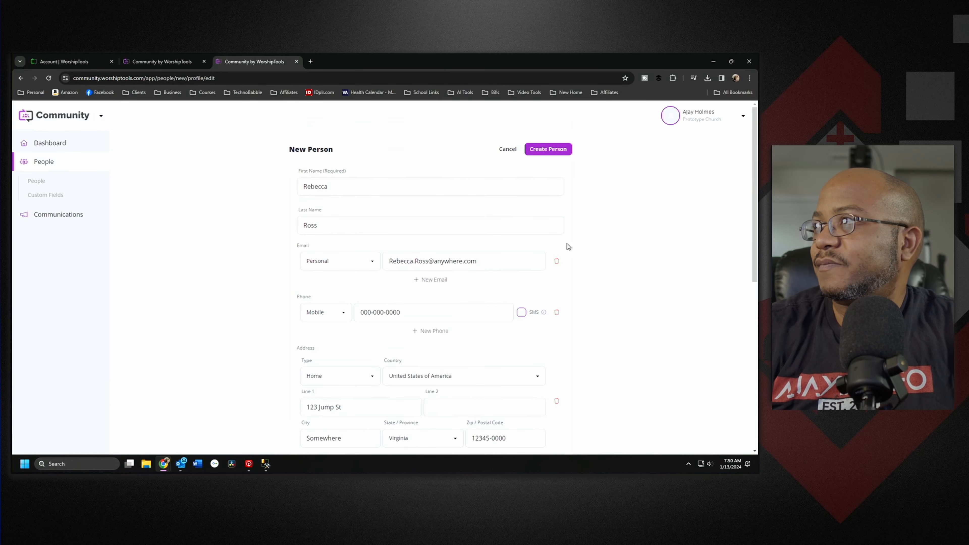
{"action": "left_click", "coordinate": [552, 149]}
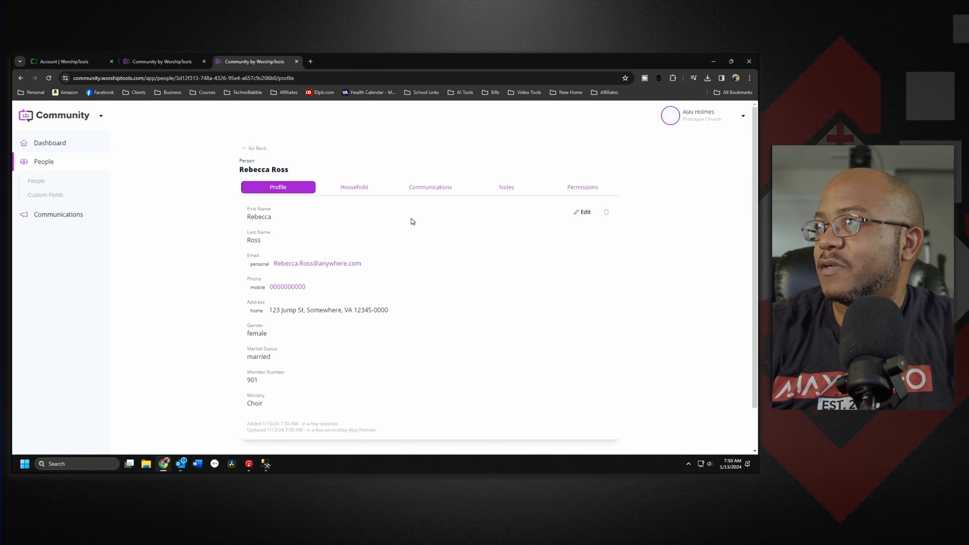
Step: Edit the male family member's profile to set marital status to Married and save
{"action": "left_click", "coordinate": [255, 148]}
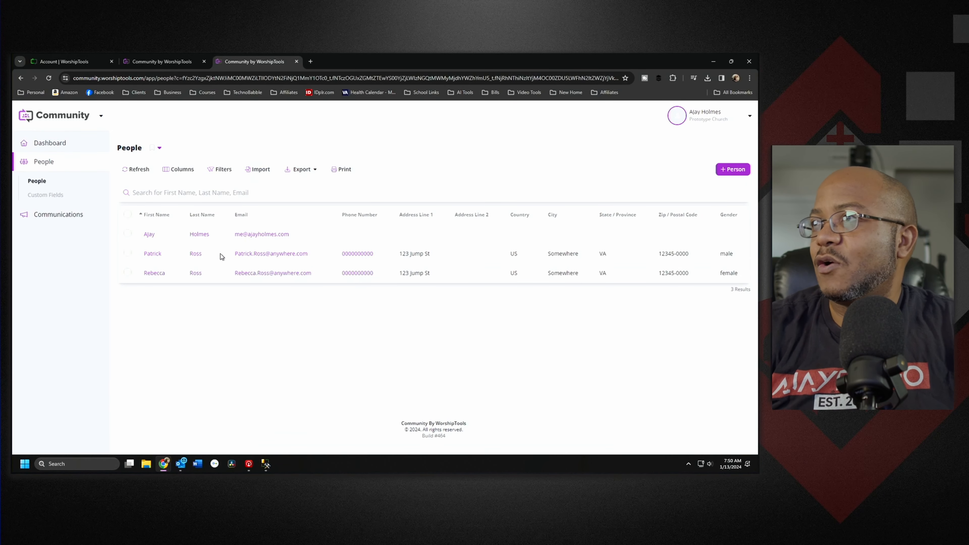
{"action": "left_click", "coordinate": [158, 256]}
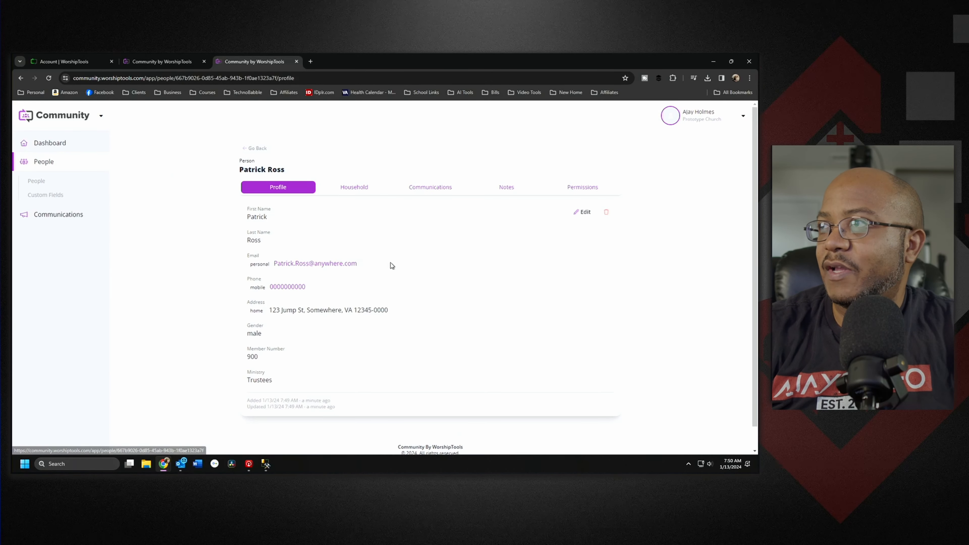
{"action": "left_click", "coordinate": [582, 212]}
{"action": "scroll", "coordinate": [603, 323], "scroll_direction": "down", "scroll_amount": 5}
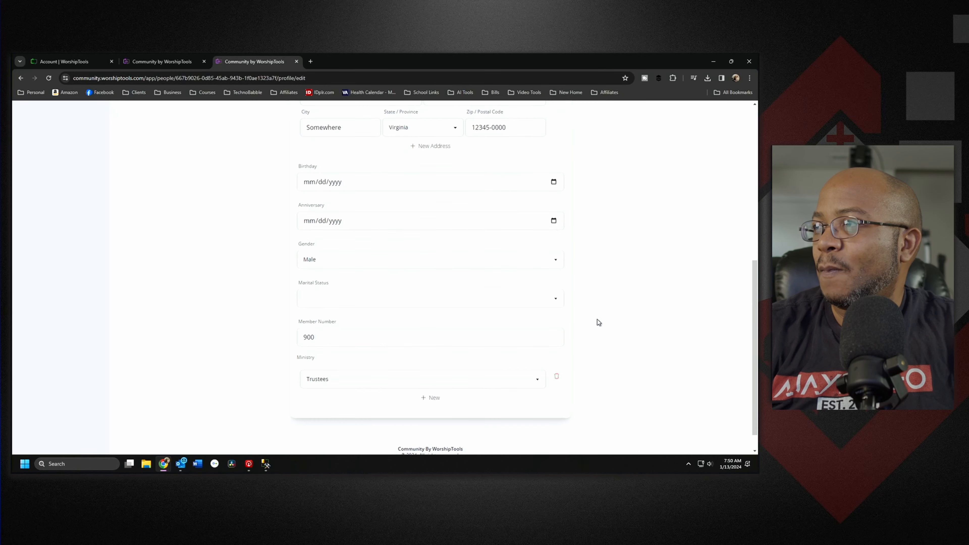
{"action": "left_click", "coordinate": [328, 307]}
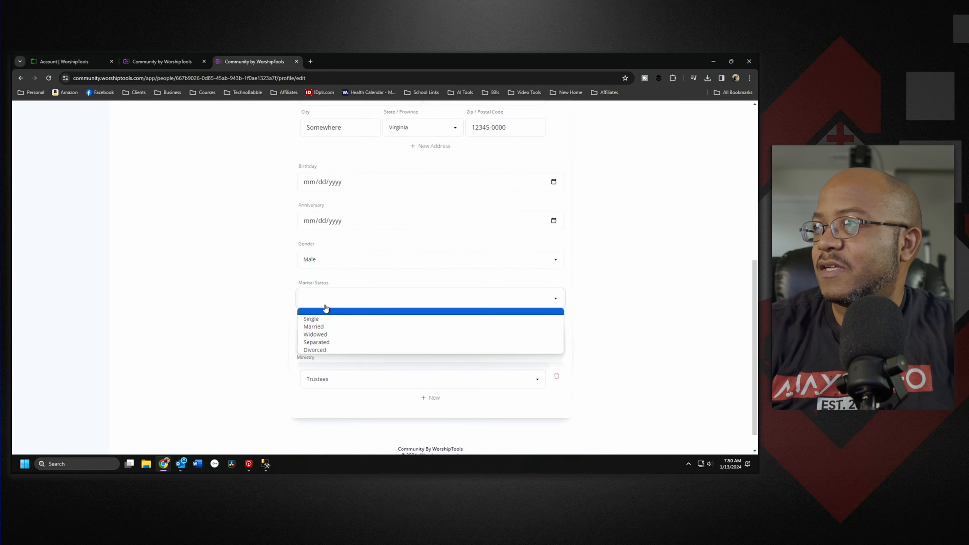
{"action": "left_click", "coordinate": [328, 331]}
{"action": "scroll", "coordinate": [587, 357], "scroll_direction": "up", "scroll_amount": 15}
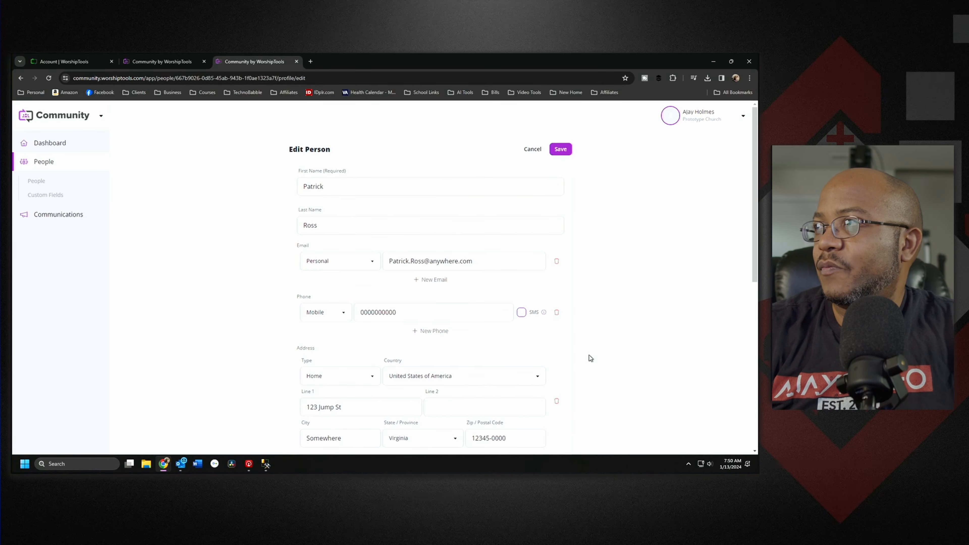
{"action": "left_click", "coordinate": [563, 153]}
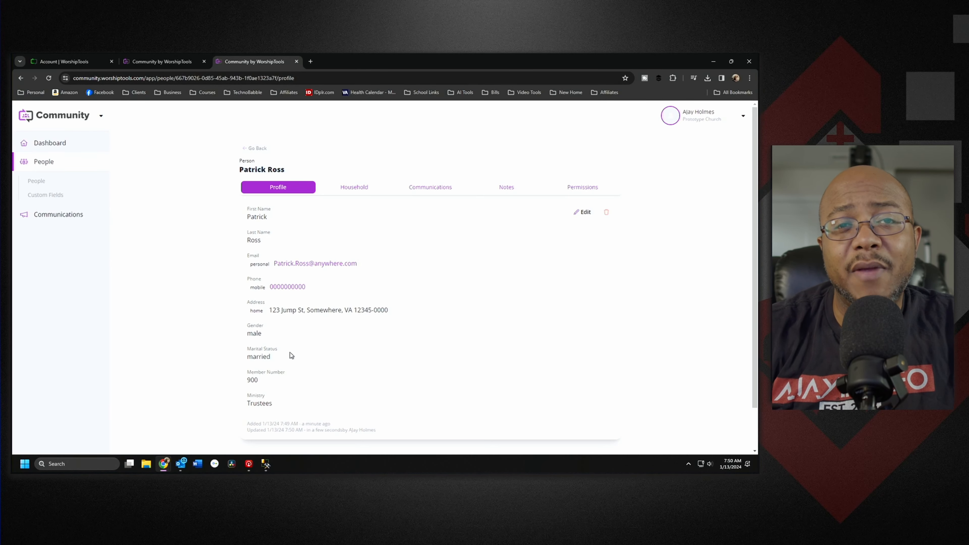
Step: Create a household for him that includes the female family member, then check her member options
{"action": "left_click", "coordinate": [355, 187]}
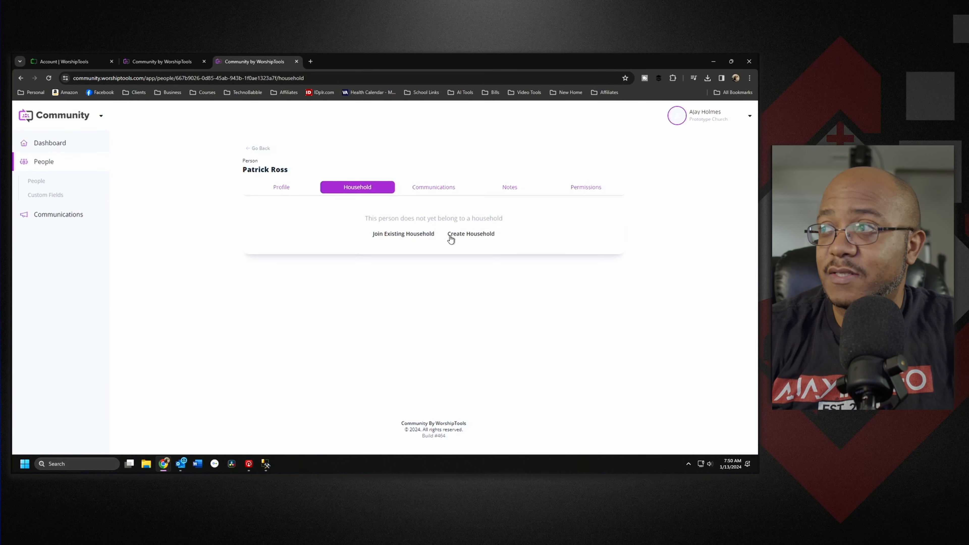
{"action": "left_click", "coordinate": [476, 234]}
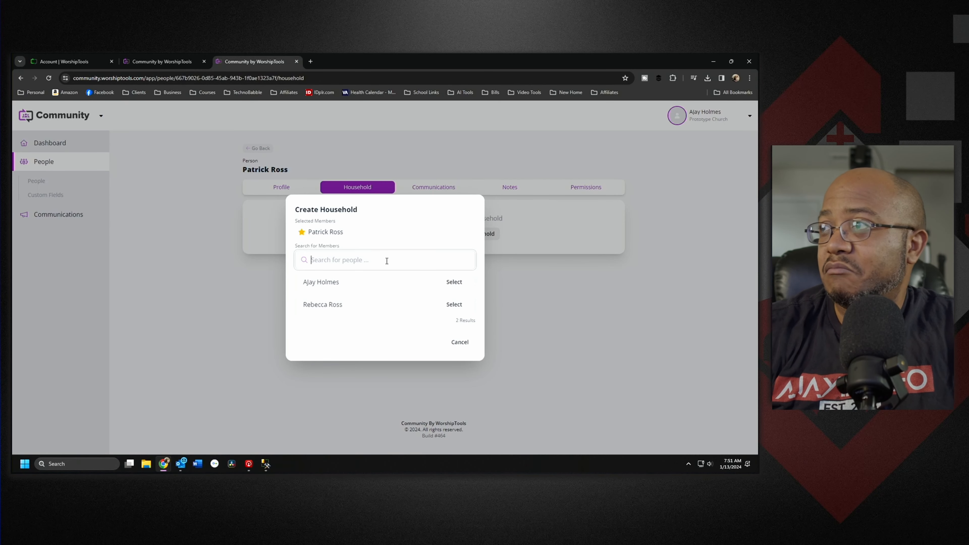
{"action": "left_click", "coordinate": [454, 304]}
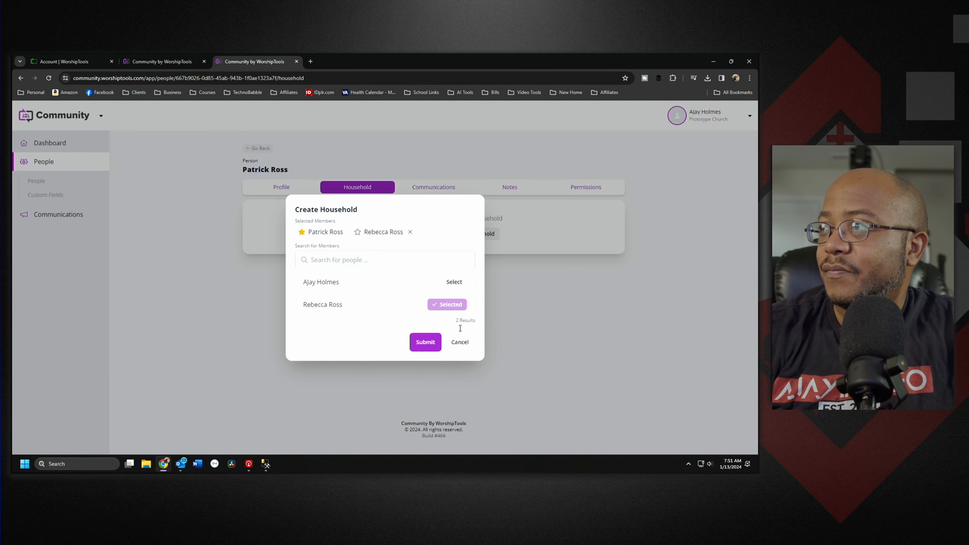
{"action": "left_click", "coordinate": [426, 343]}
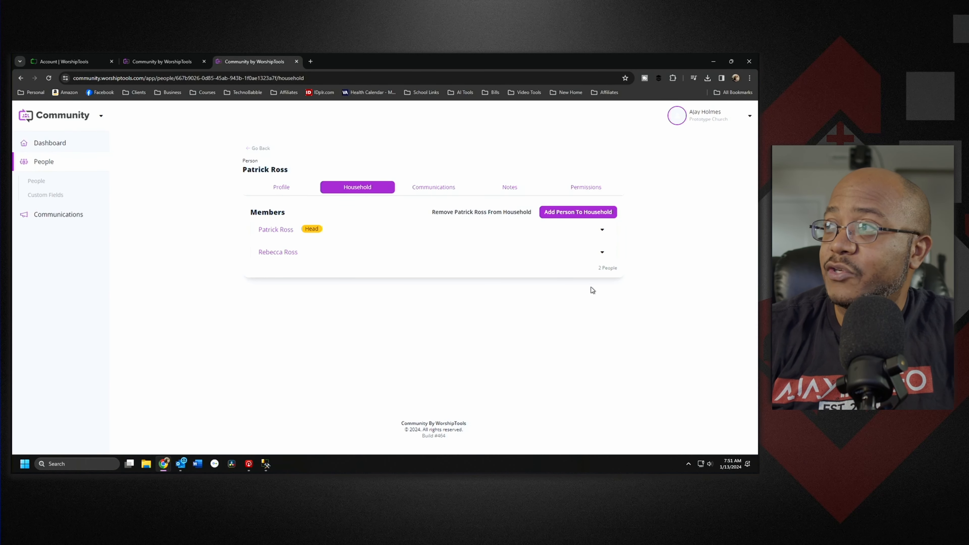
{"action": "left_click", "coordinate": [602, 254]}
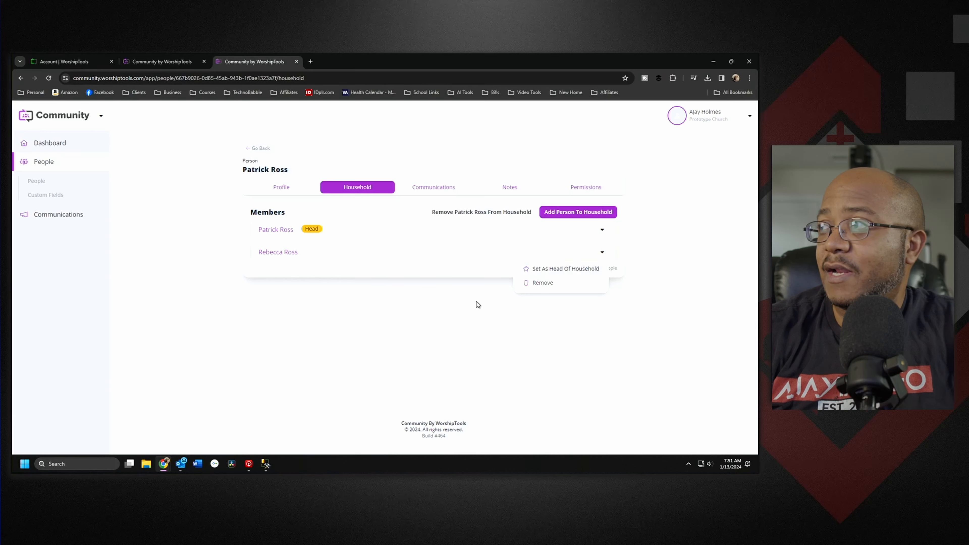
{"action": "left_click", "coordinate": [511, 334]}
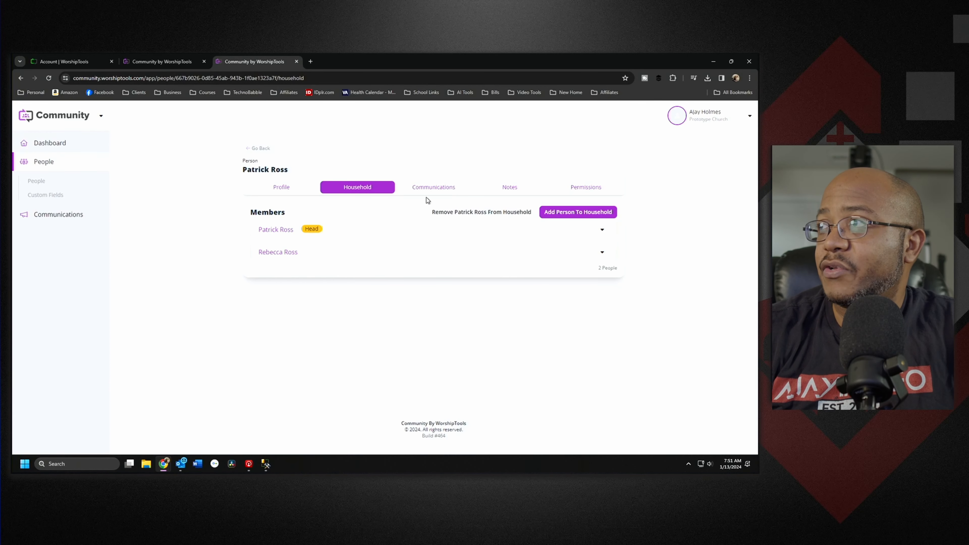
Step: Review the man's Communications, Notes and Permissions tabs
{"action": "left_click", "coordinate": [447, 193]}
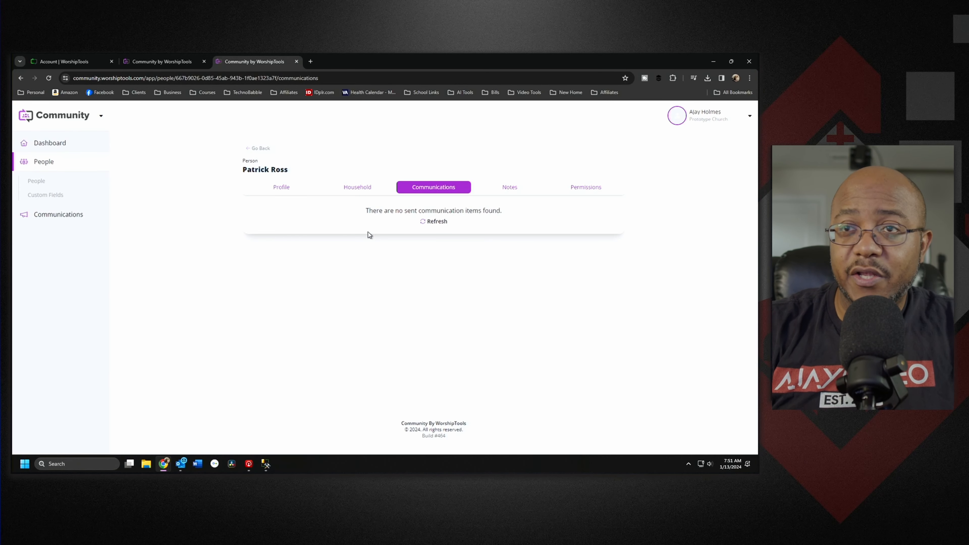
{"action": "left_click", "coordinate": [513, 189]}
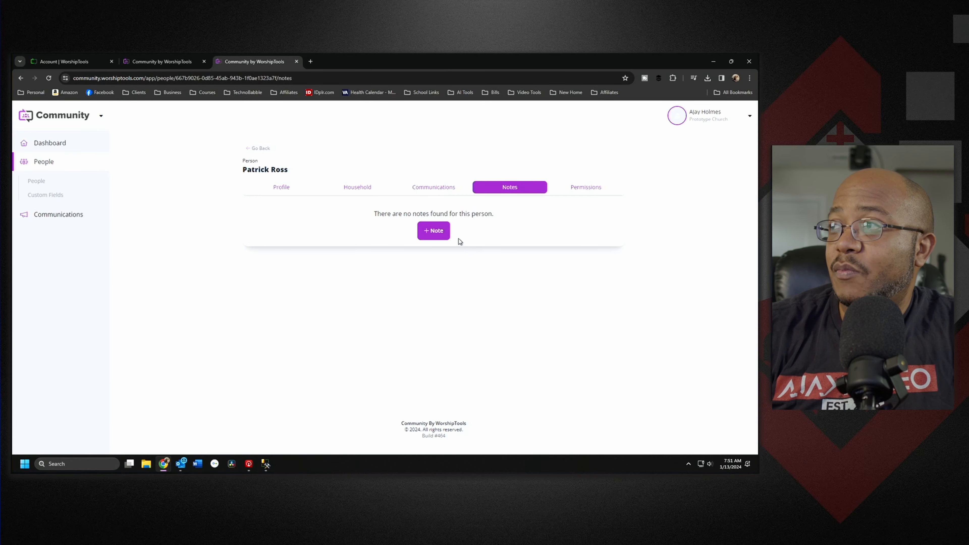
{"action": "left_click", "coordinate": [604, 189]}
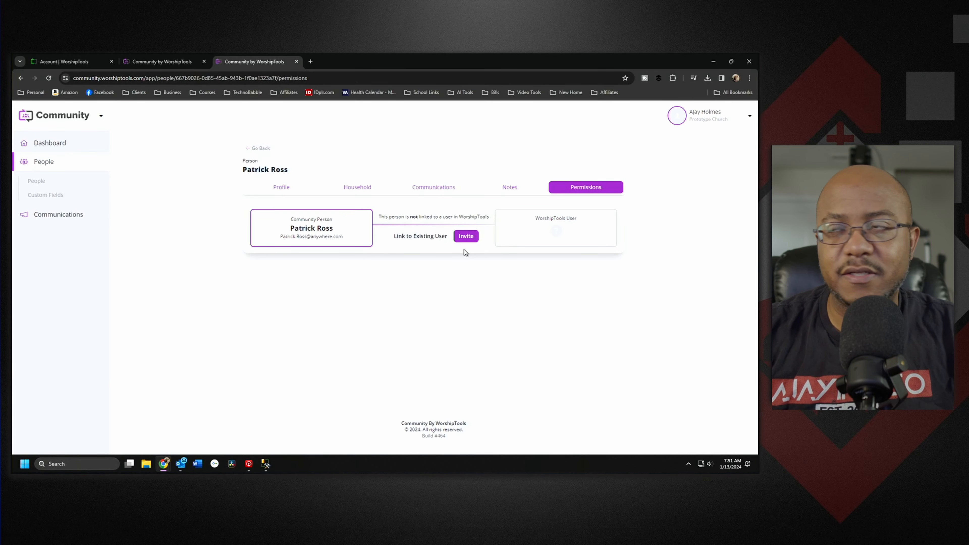
Step: Open the female family member's profile and view her Permissions tab
{"action": "left_click", "coordinate": [255, 149]}
{"action": "left_click", "coordinate": [156, 273]}
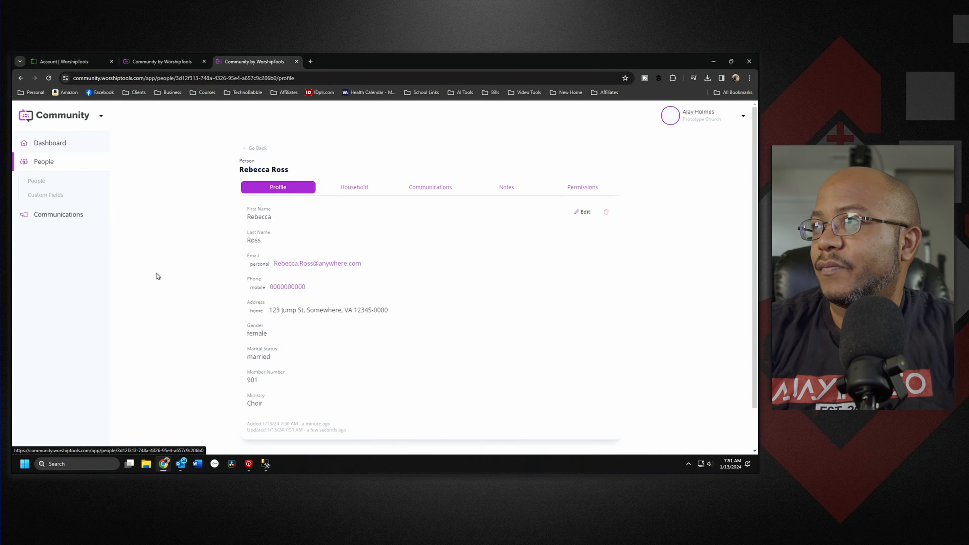
{"action": "left_click", "coordinate": [588, 188]}
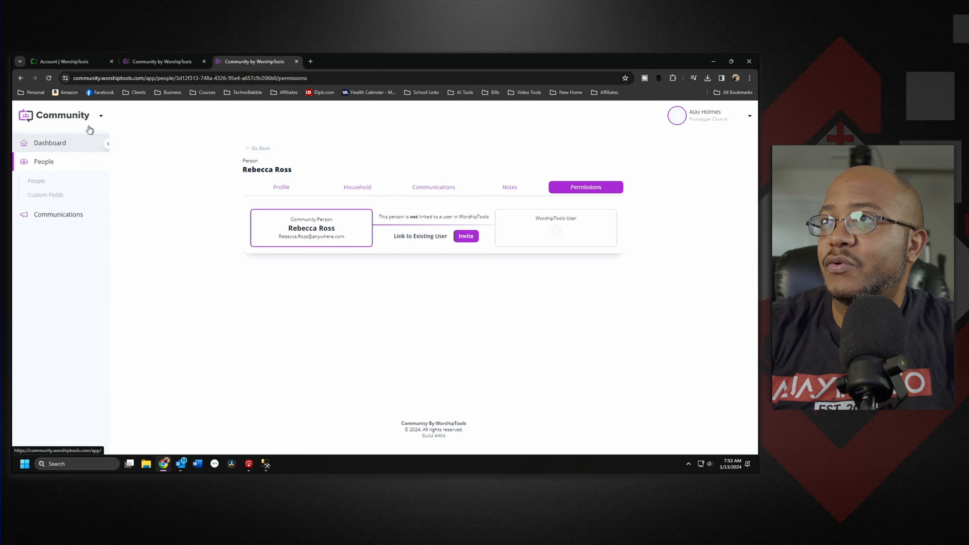
Step: Glance at the WorshipTools app switcher, close it, and return to the three-person People list
{"action": "left_click", "coordinate": [101, 116]}
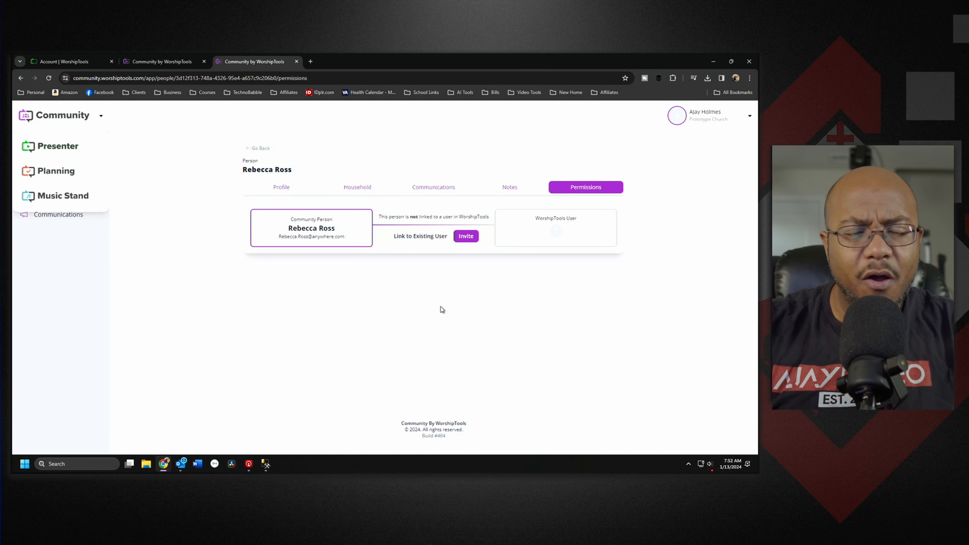
{"action": "left_click", "coordinate": [498, 313]}
{"action": "left_click", "coordinate": [261, 149]}
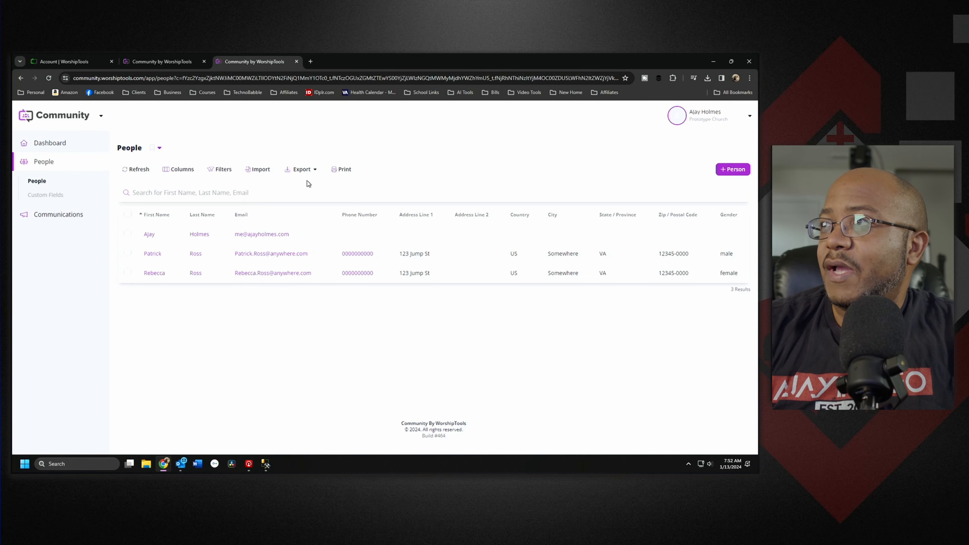
{"action": "left_click", "coordinate": [182, 170]}
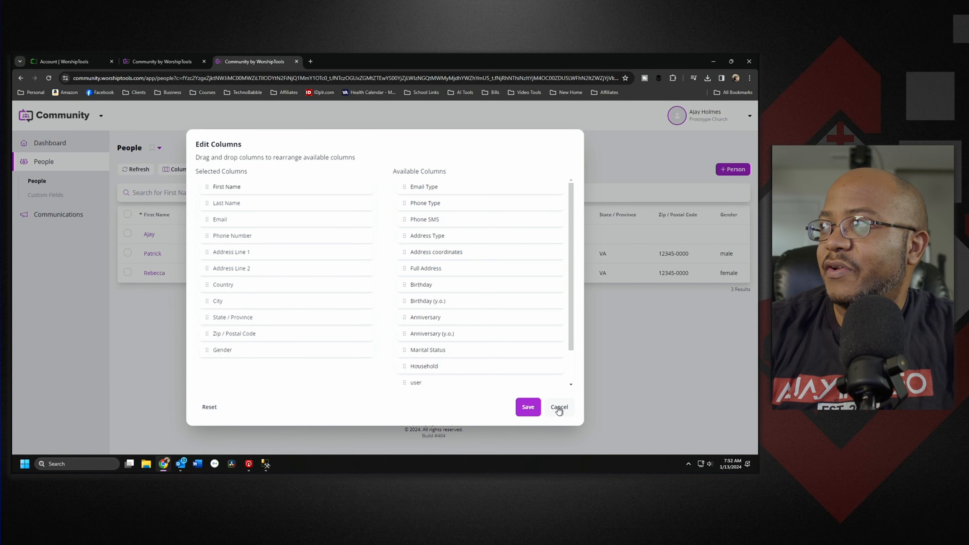
{"action": "left_click", "coordinate": [559, 407]}
{"action": "left_click", "coordinate": [182, 169]}
{"action": "left_click_drag", "start_coordinate": [227, 275], "coordinate": [439, 331]}
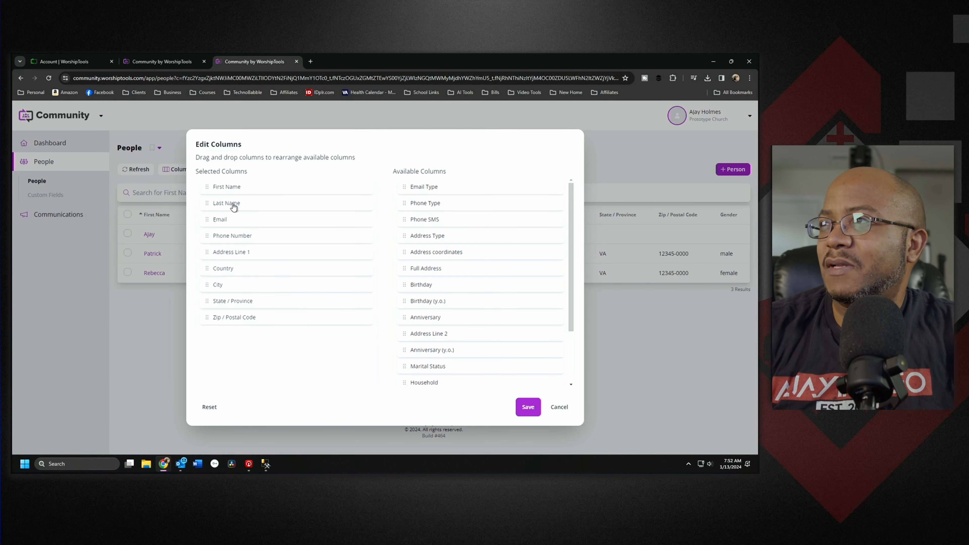
{"action": "left_click", "coordinate": [528, 407]}
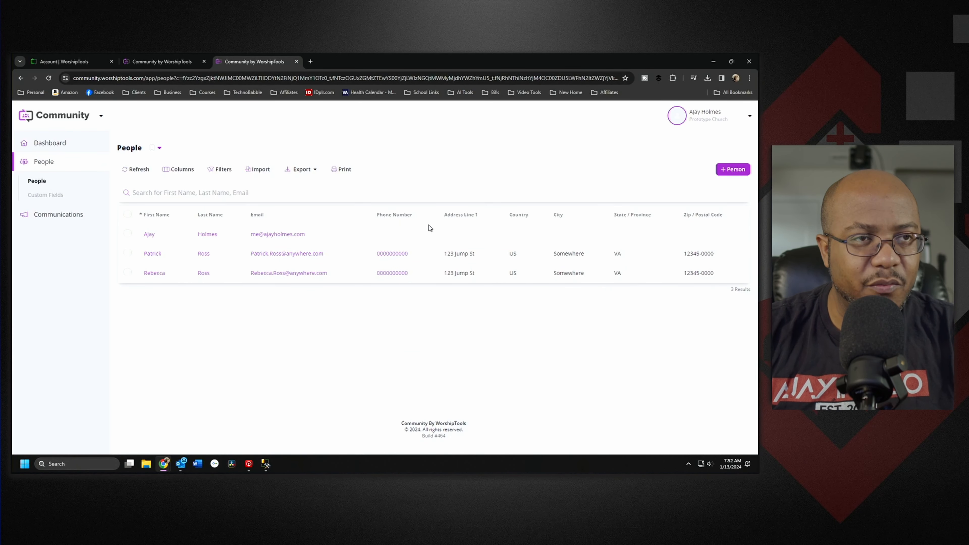
Step: Export the People list to Excel, open the downloaded xlsx to check it, then close it
{"action": "left_click", "coordinate": [315, 171]}
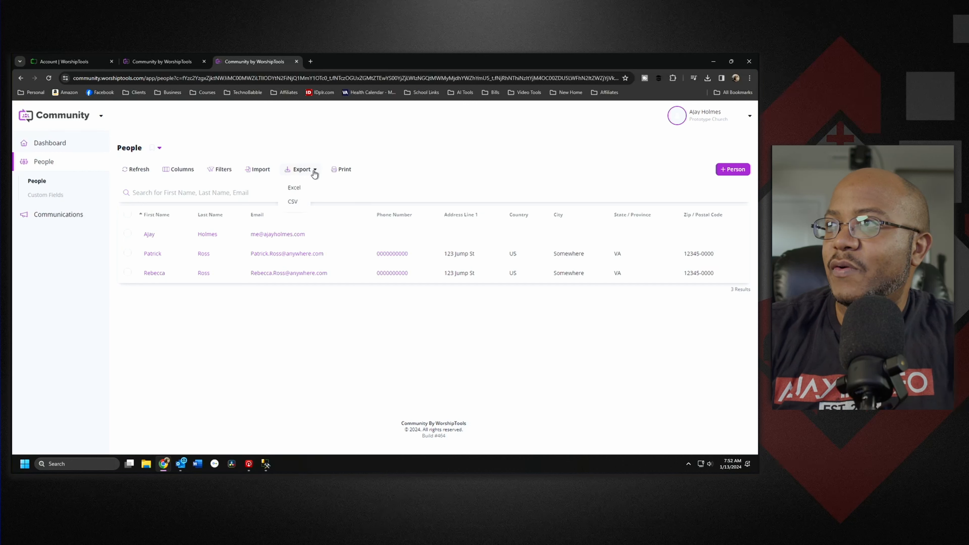
{"action": "left_click", "coordinate": [298, 189]}
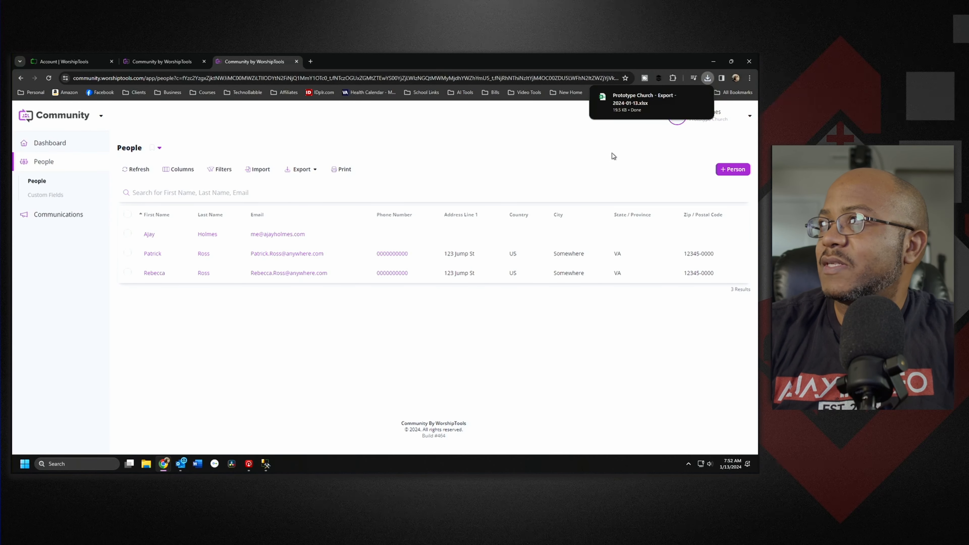
{"action": "left_click", "coordinate": [633, 97]}
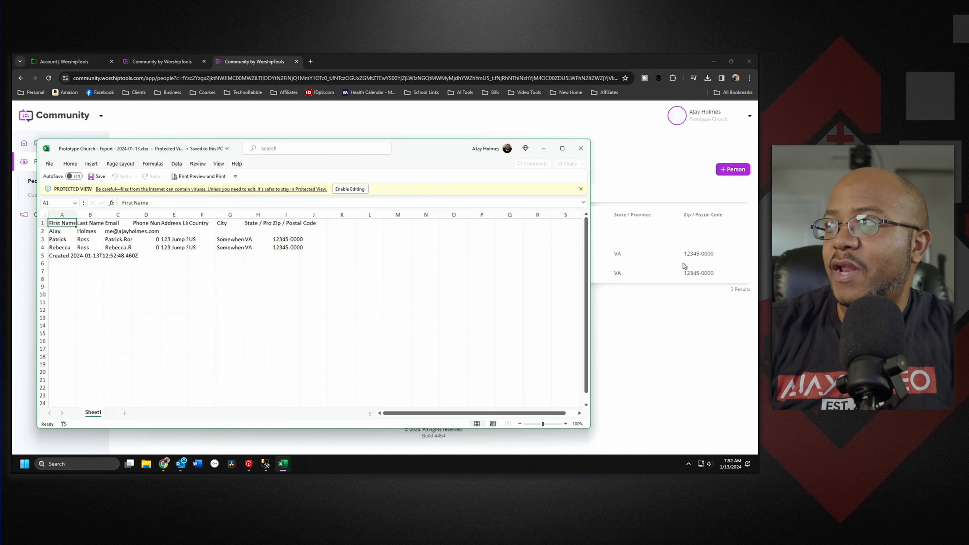
{"action": "left_click", "coordinate": [587, 153]}
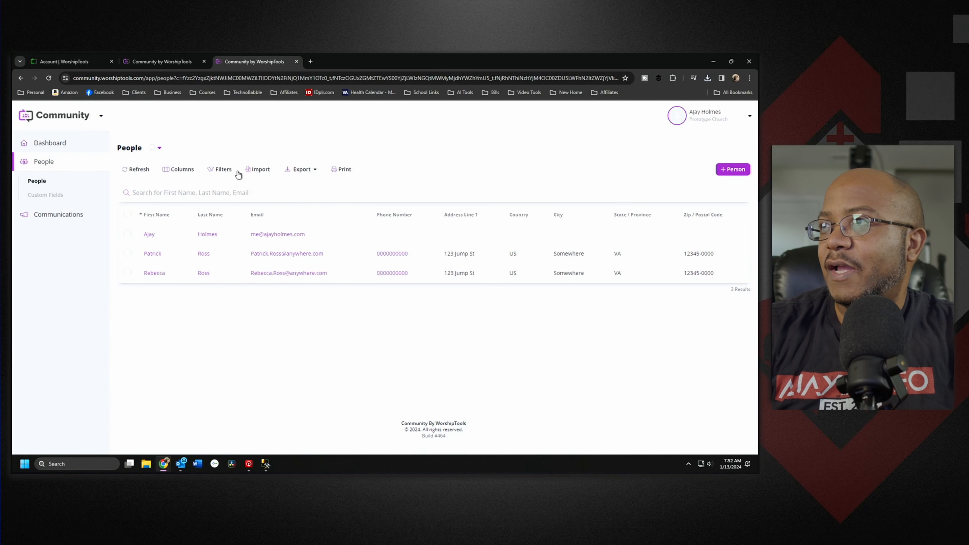
Step: Add Ministry and Member Number (at the start) to the People list columns
{"action": "left_click", "coordinate": [178, 169]}
{"action": "scroll", "coordinate": [489, 344], "scroll_direction": "down", "scroll_amount": 5}
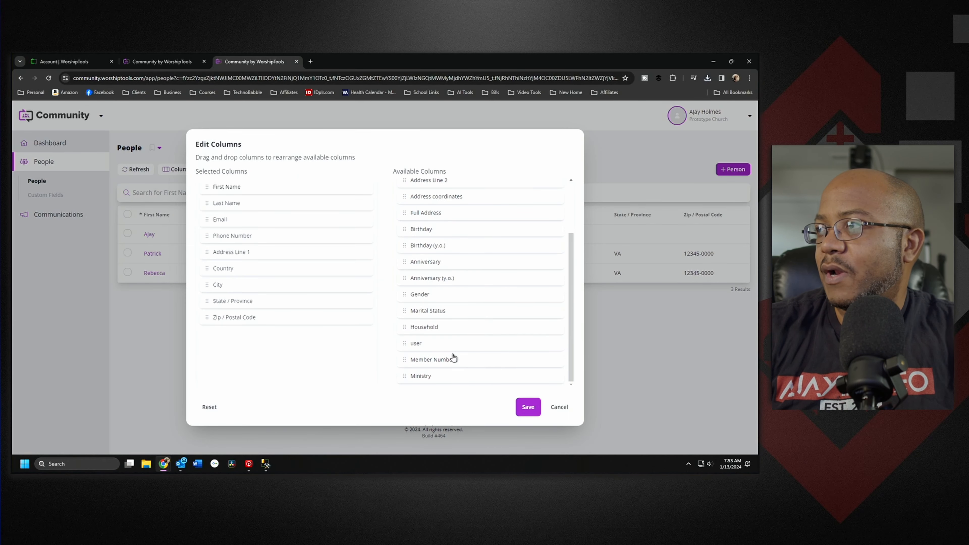
{"action": "left_click_drag", "start_coordinate": [440, 381], "coordinate": [279, 340]}
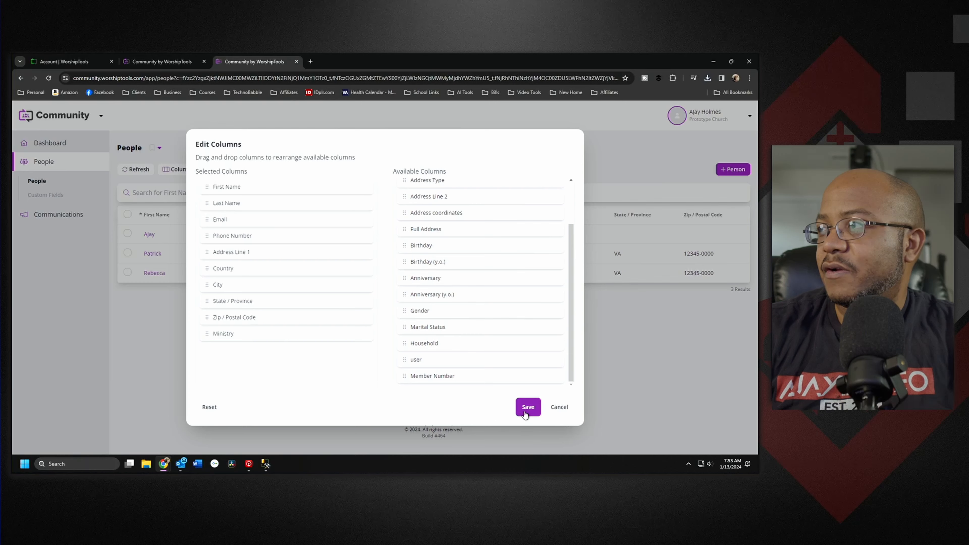
{"action": "left_click_drag", "start_coordinate": [472, 381], "coordinate": [309, 189]}
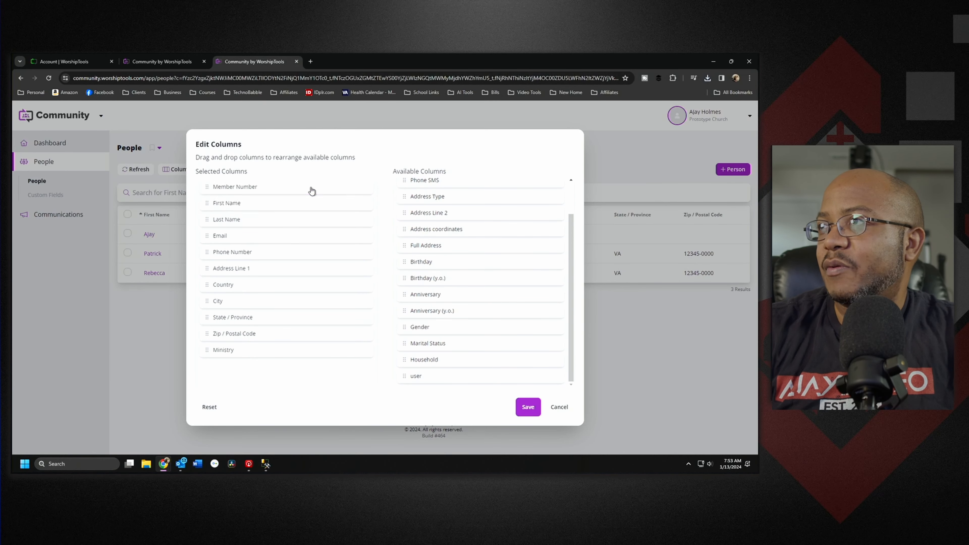
{"action": "left_click", "coordinate": [526, 412]}
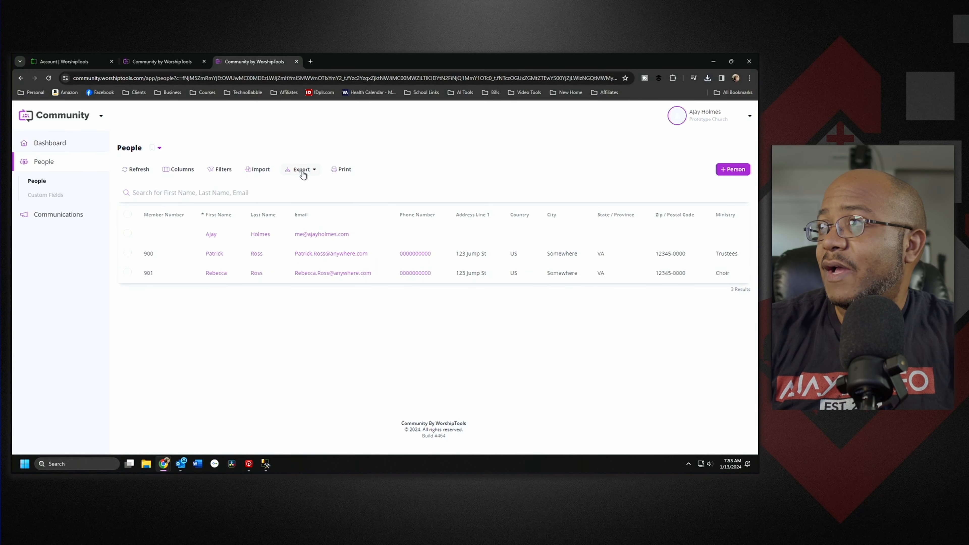
Step: Export the updated list to Excel again, open the download, and close it
{"action": "left_click", "coordinate": [294, 189]}
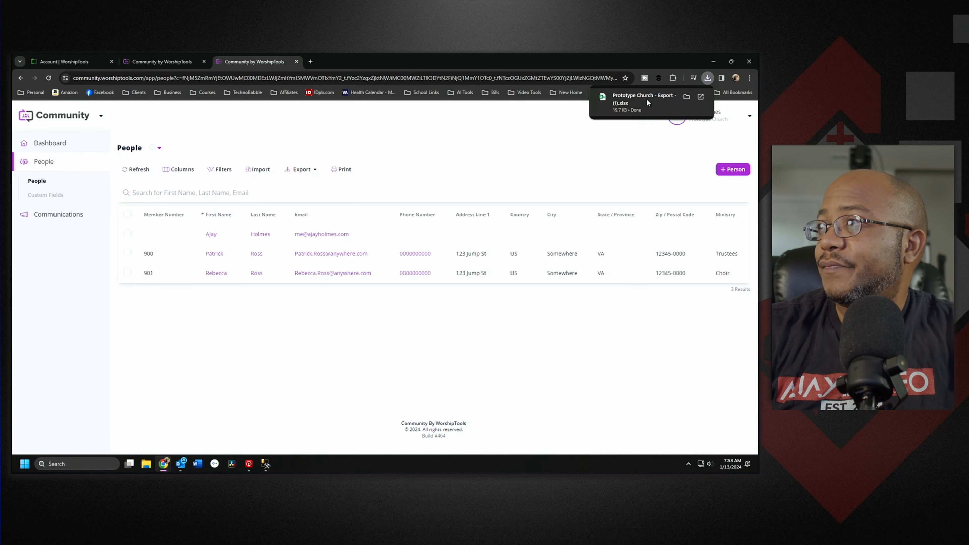
{"action": "left_click", "coordinate": [645, 100]}
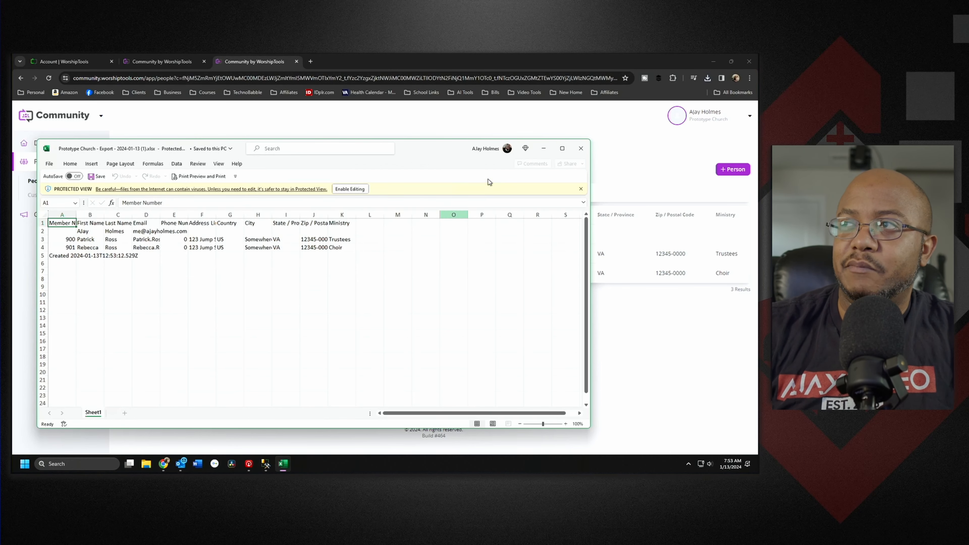
{"action": "left_click", "coordinate": [579, 149]}
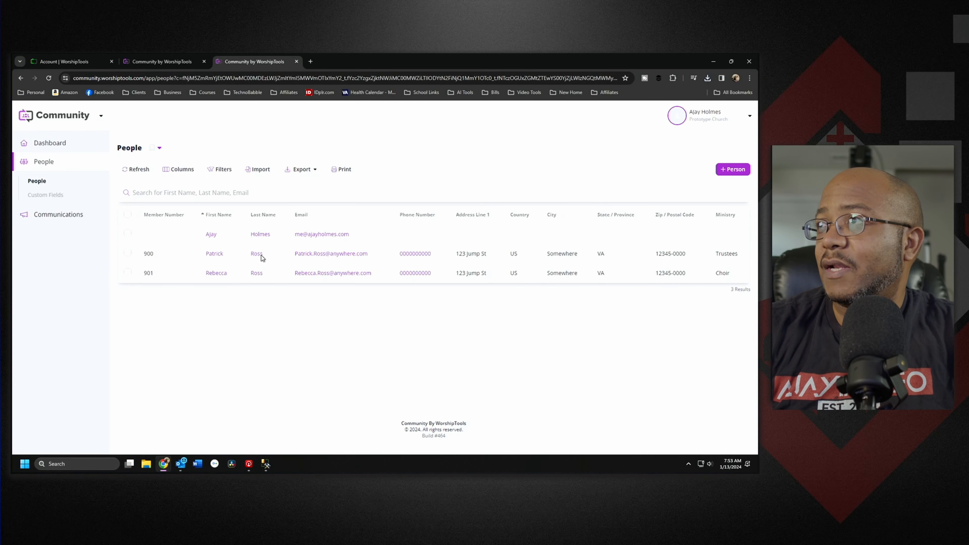
Step: Filter the People list by the choir ministry, remove that filter, then bring SSMS forward
{"action": "left_click", "coordinate": [220, 170]}
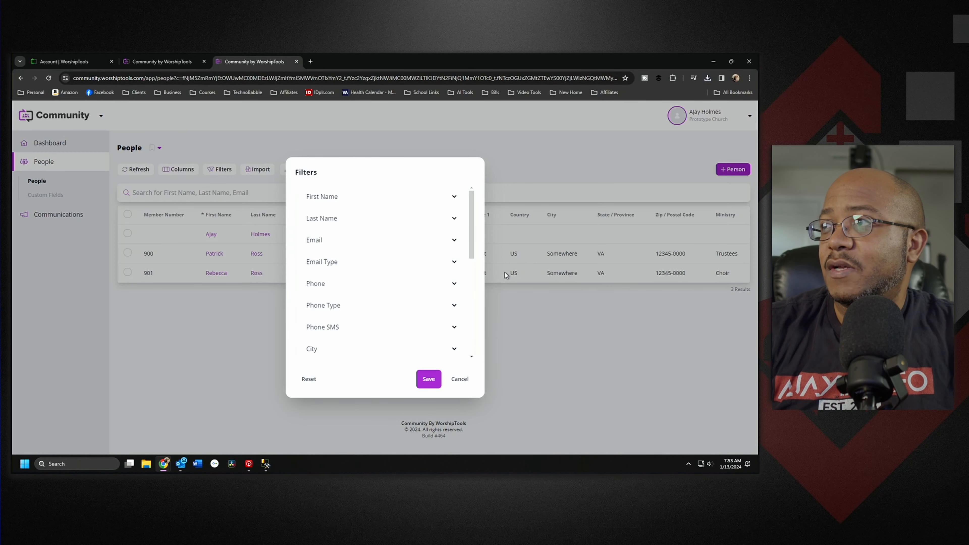
{"action": "scroll", "coordinate": [381, 320], "scroll_direction": "down", "scroll_amount": 5}
{"action": "left_click", "coordinate": [352, 345]}
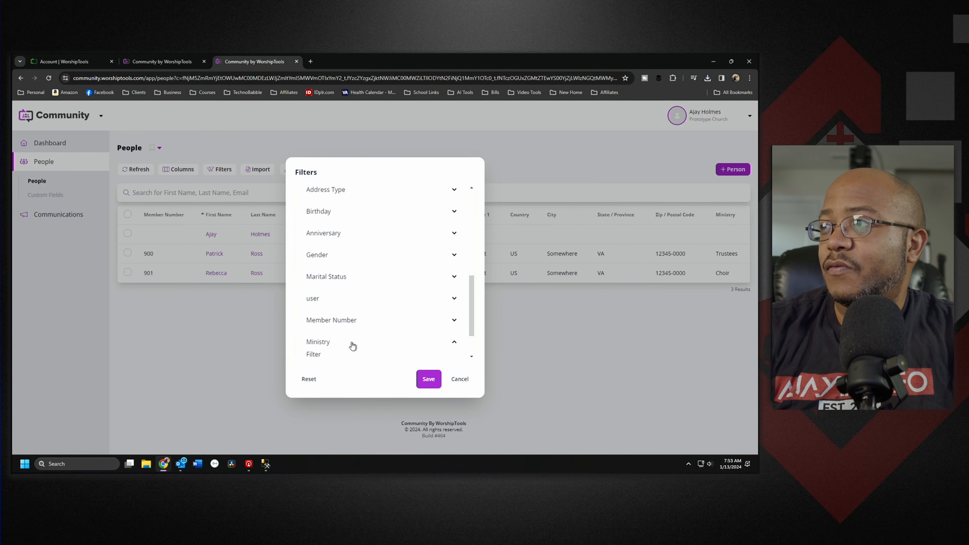
{"action": "scroll", "coordinate": [351, 336], "scroll_direction": "down", "scroll_amount": 1}
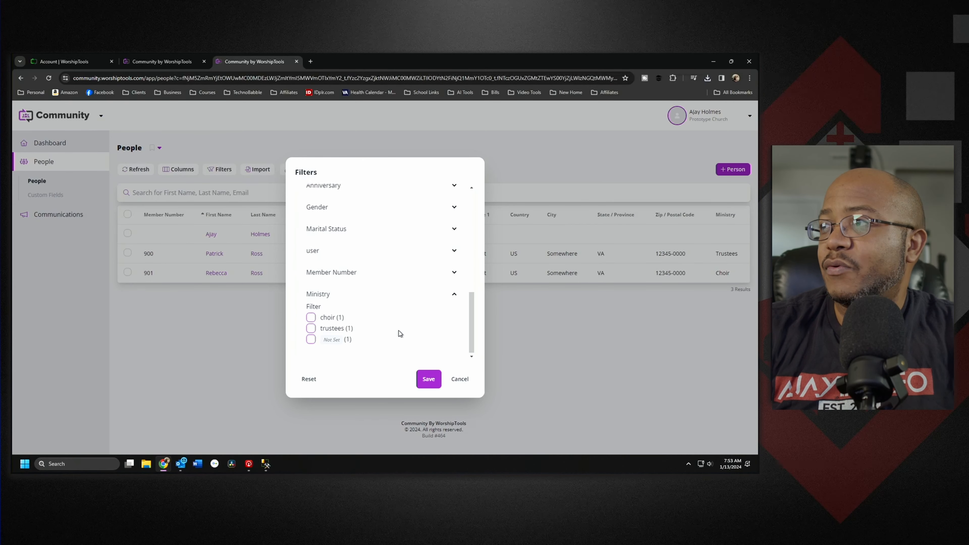
{"action": "left_click", "coordinate": [311, 316]}
{"action": "left_click", "coordinate": [425, 379]}
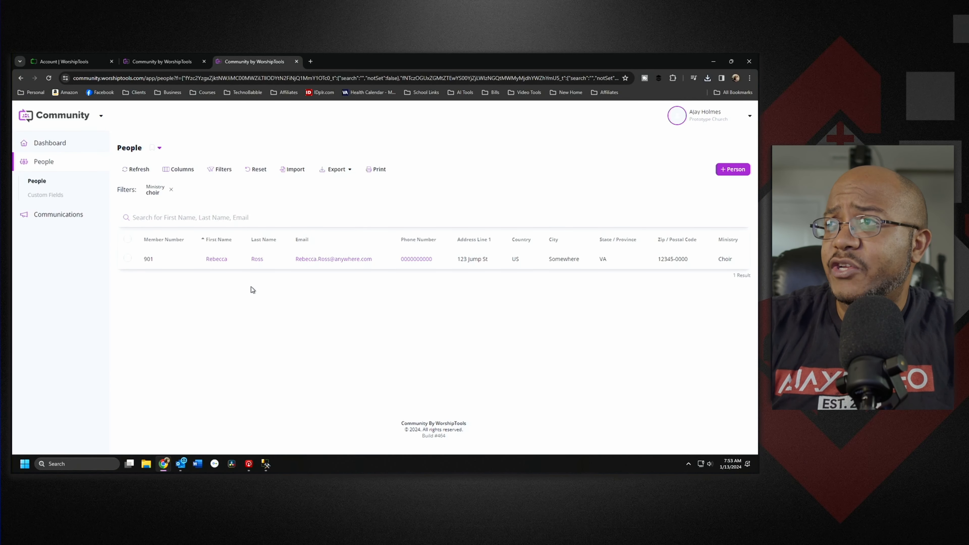
{"action": "left_click", "coordinate": [170, 190]}
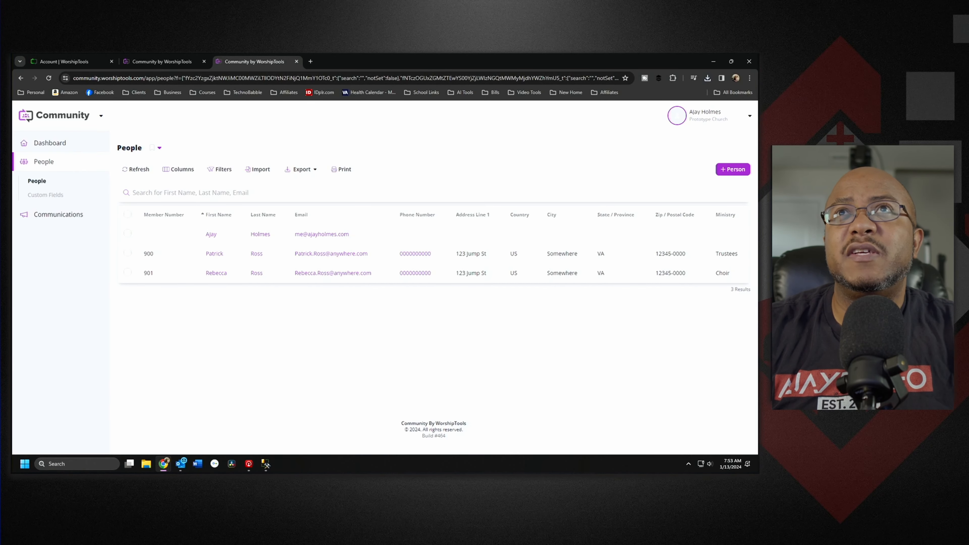
{"action": "left_click", "coordinate": [266, 463]}
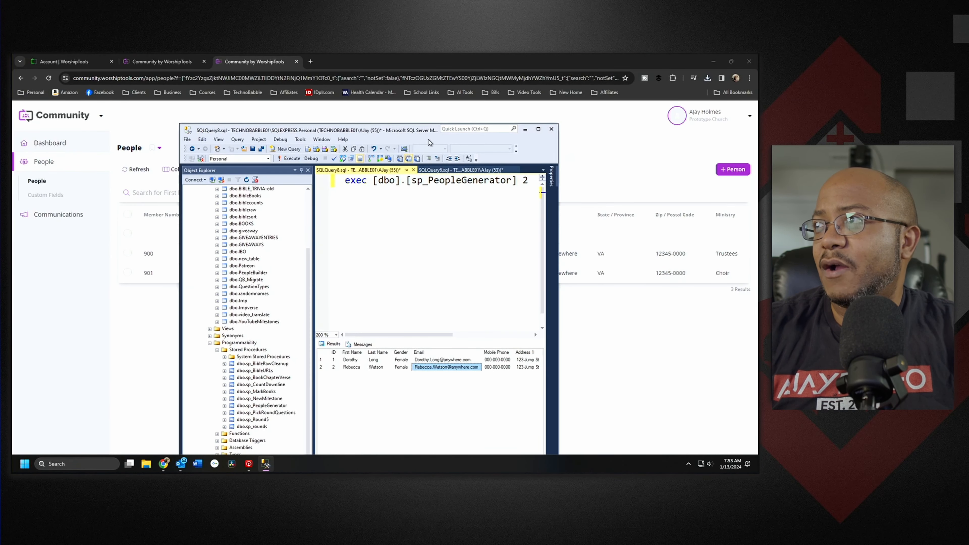
Step: Rerun sp_PeopleGenerator with 97, select all result rows, and return to the browser
{"action": "double_click", "coordinate": [430, 129]}
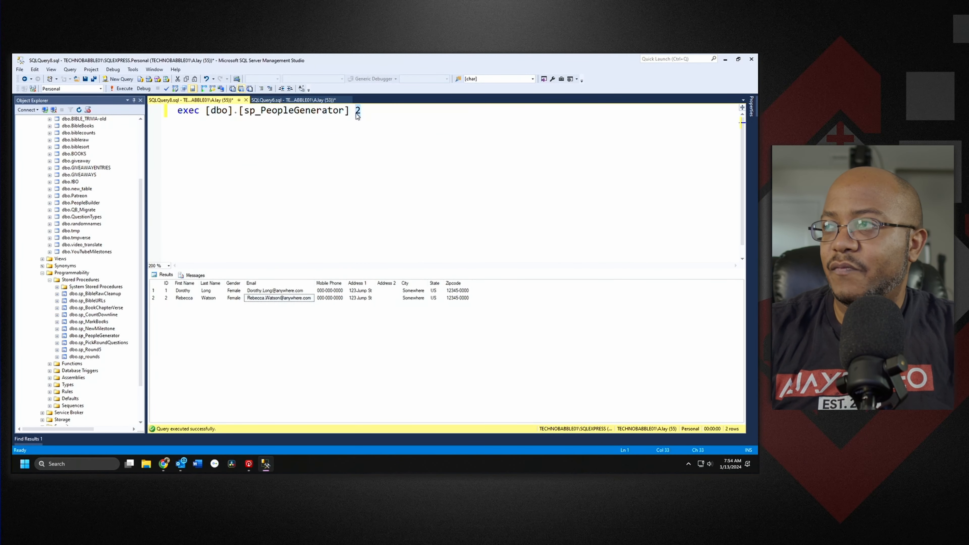
{"action": "type", "text": "97"}
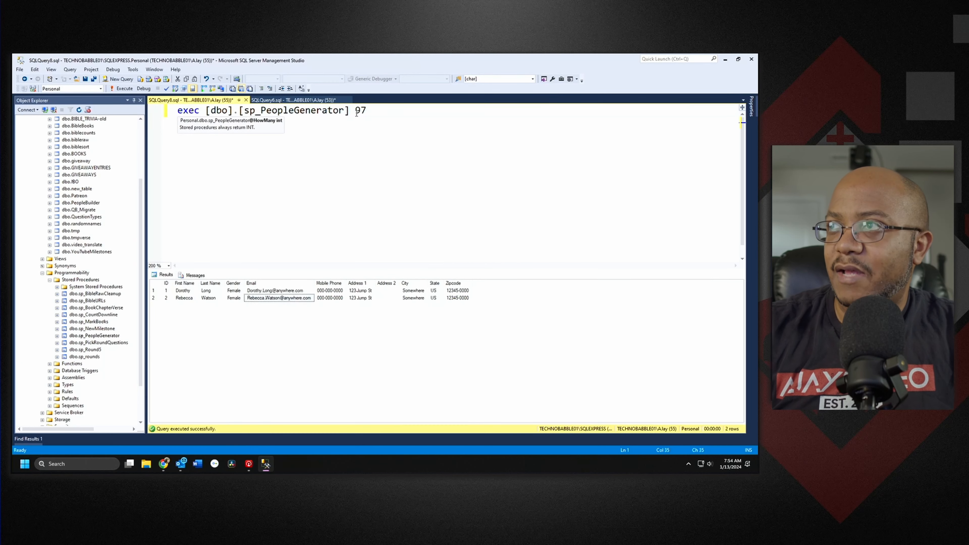
{"action": "key", "text": "F5"}
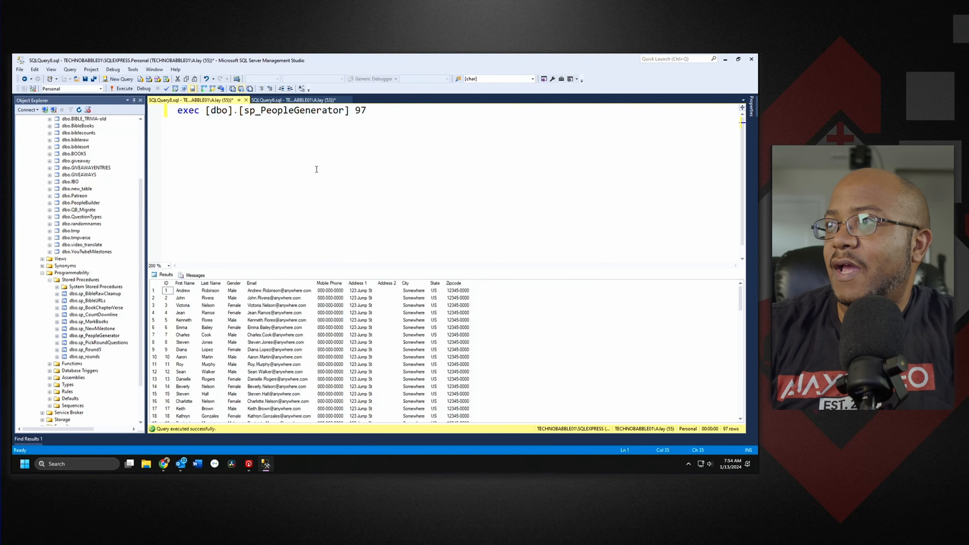
{"action": "left_click", "coordinate": [156, 285]}
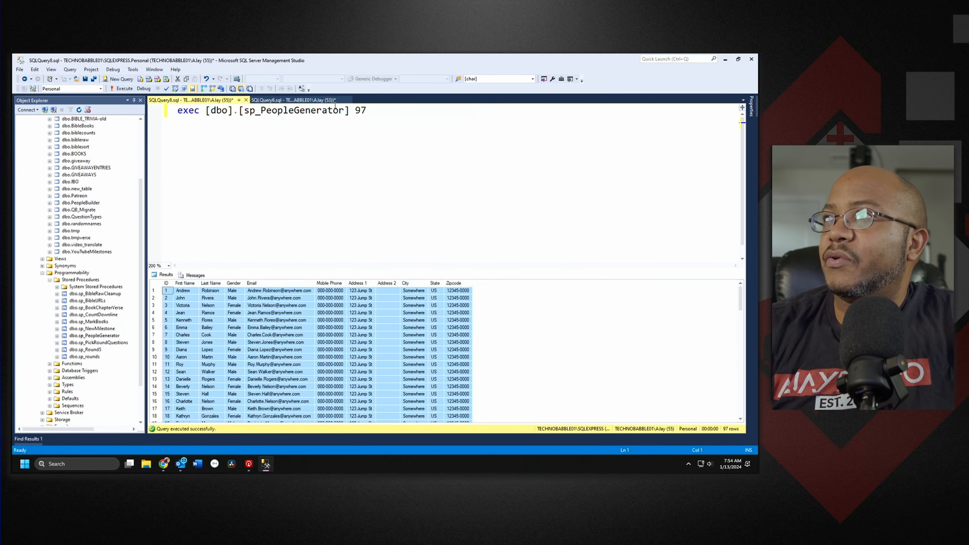
{"action": "key", "text": "alt+Tab"}
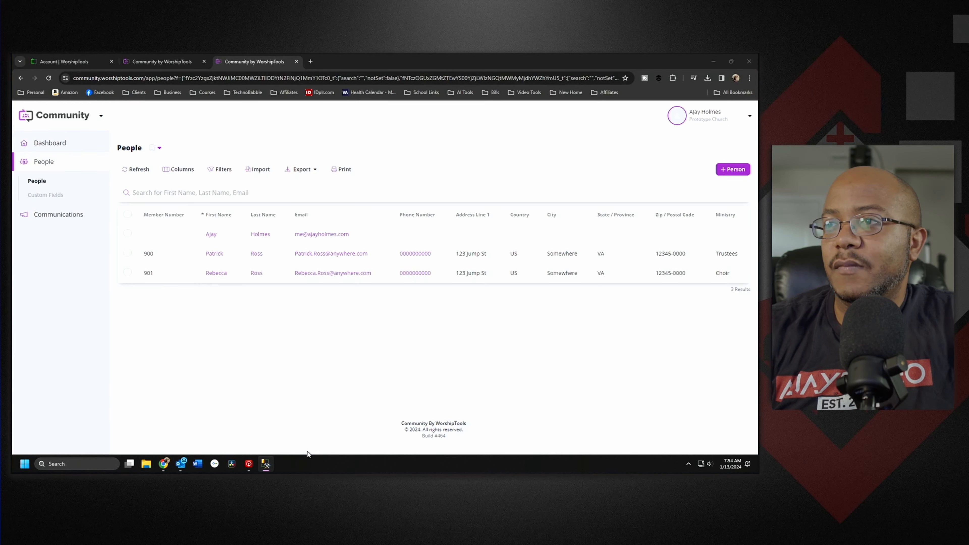
Step: Launch Excel and paste the generated people into a new blank workbook
{"action": "key", "text": "super"}
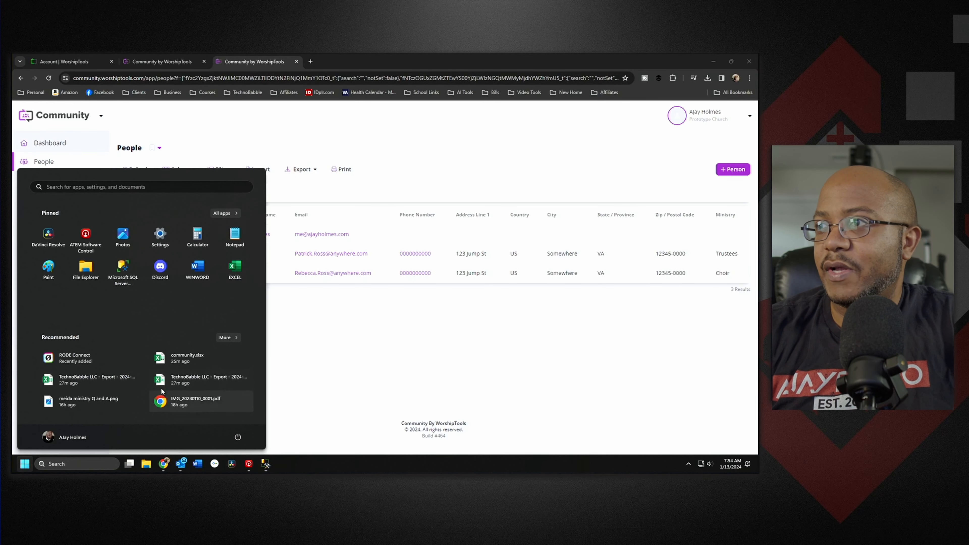
{"action": "left_click", "coordinate": [235, 269]}
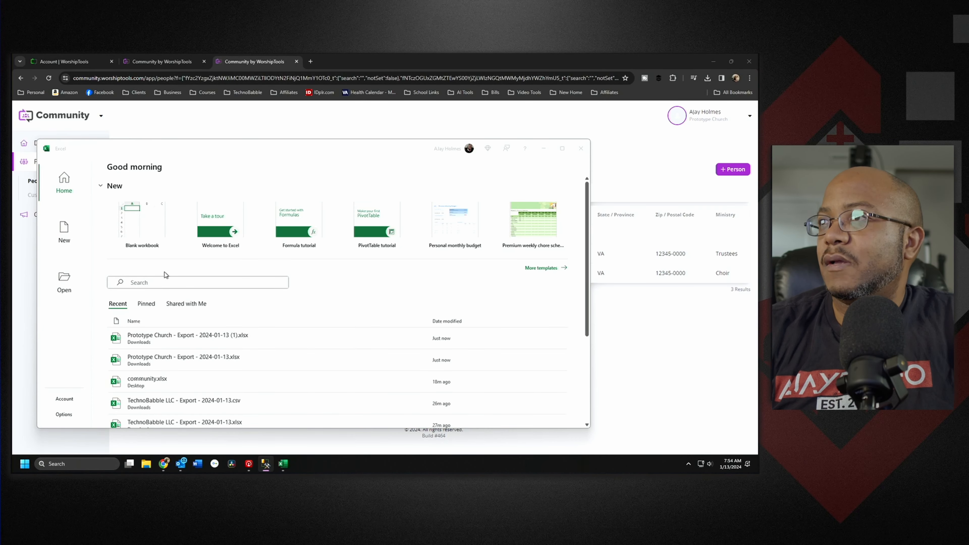
{"action": "left_click", "coordinate": [148, 236]}
{"action": "left_click", "coordinate": [144, 228]}
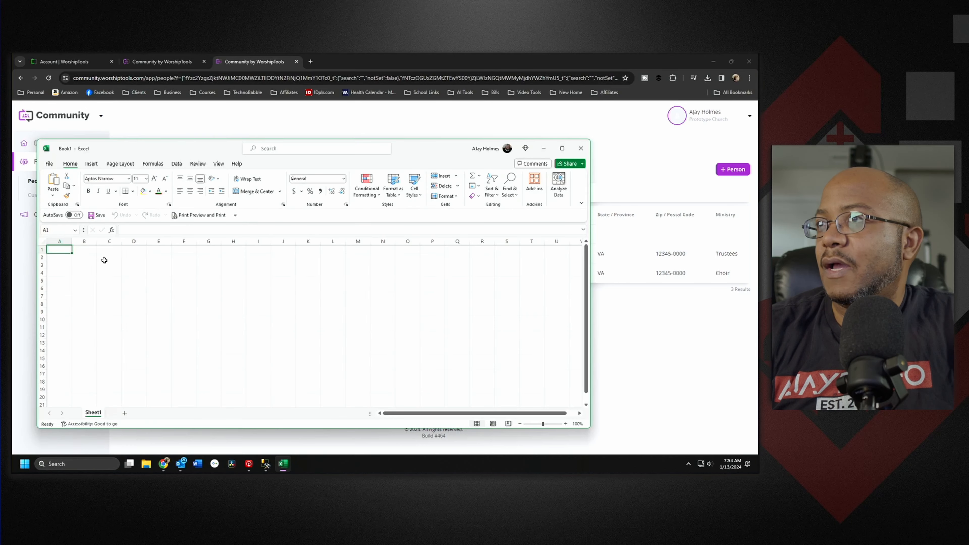
{"action": "key", "text": "ctrl+v"}
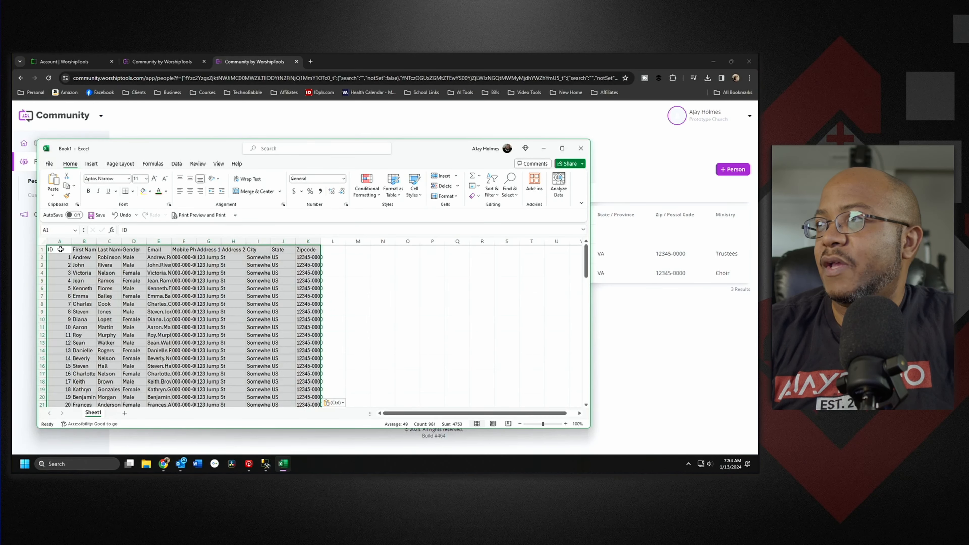
{"action": "left_click", "coordinate": [354, 288]}
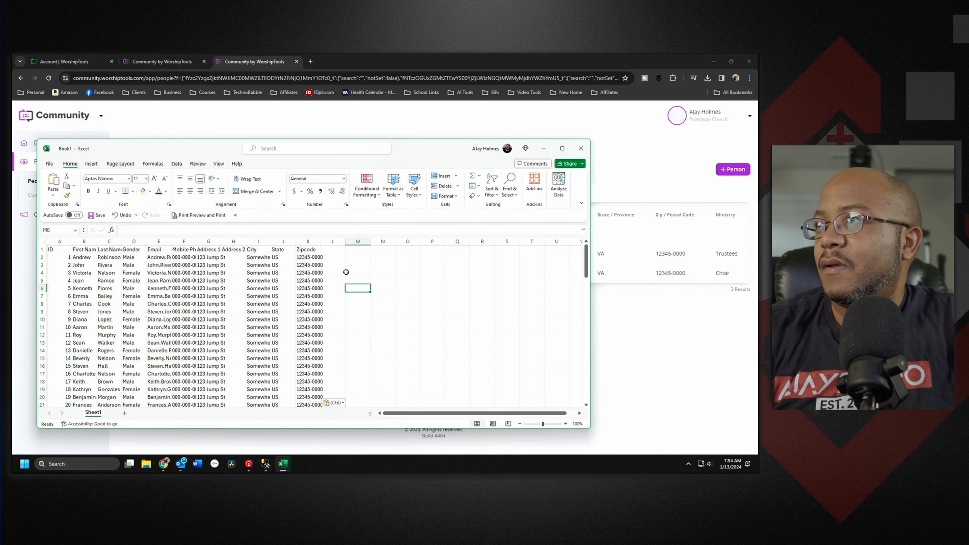
Step: Add a 'Member Number' column in L with formula =A2+1000 filled down the rows
{"action": "left_click", "coordinate": [342, 249]}
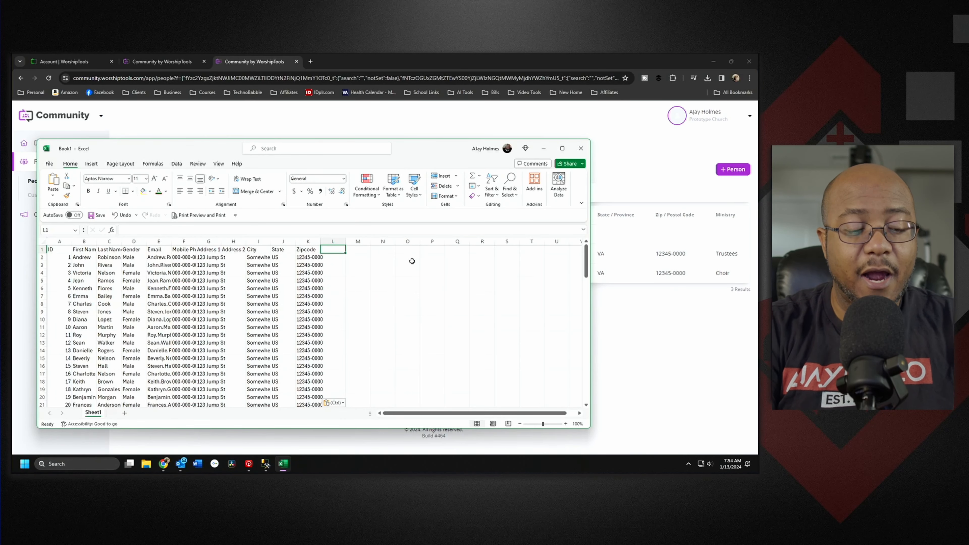
{"action": "type", "text": "Member"}
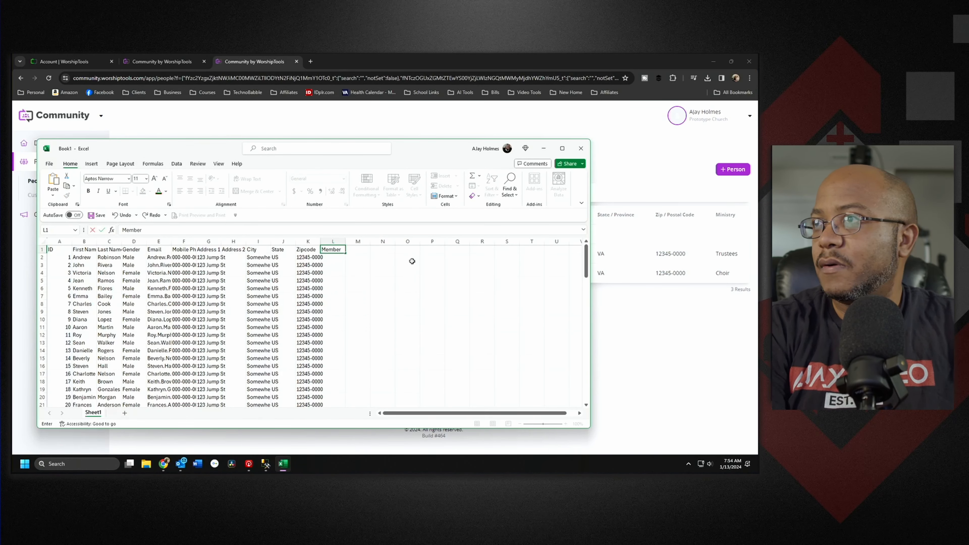
{"action": "type", "text": " Number"}
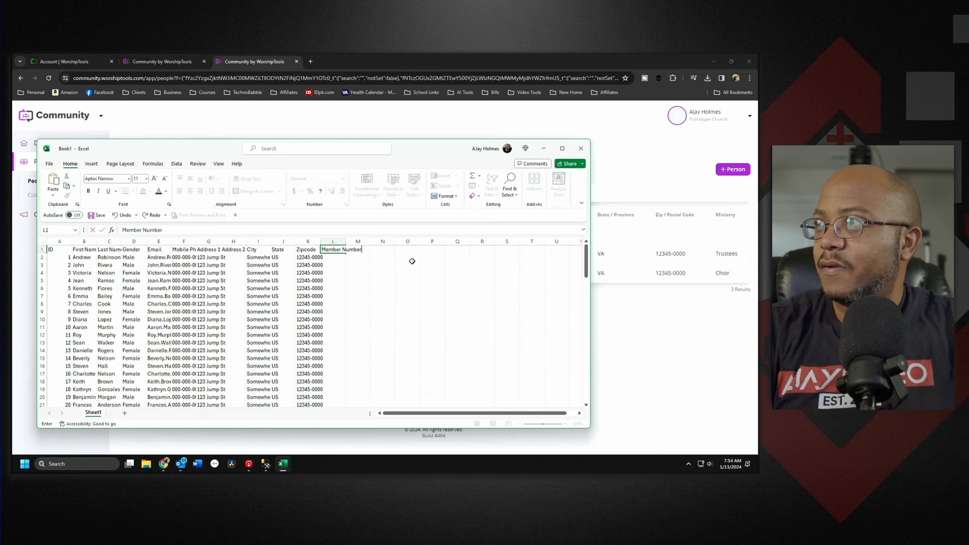
{"action": "key", "text": "Return"}
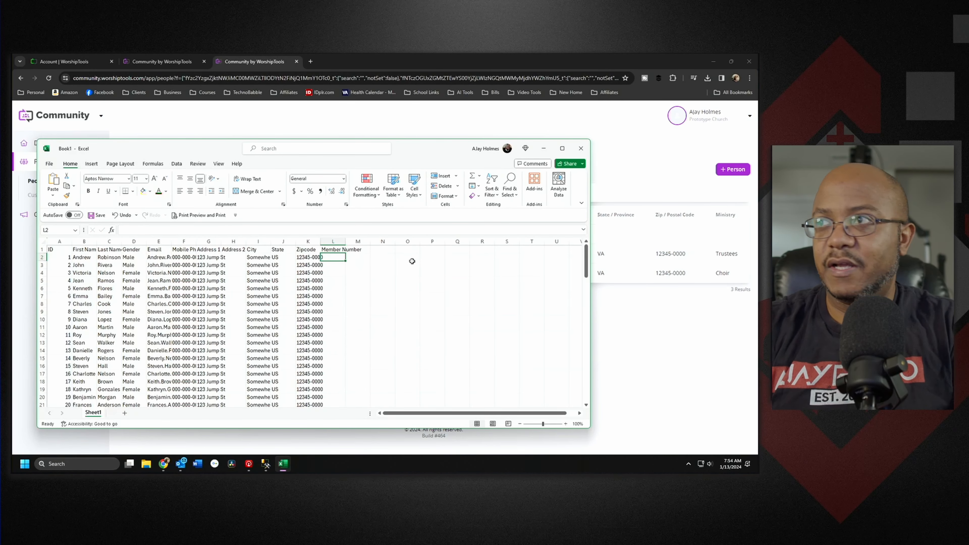
{"action": "type", "text": "="}
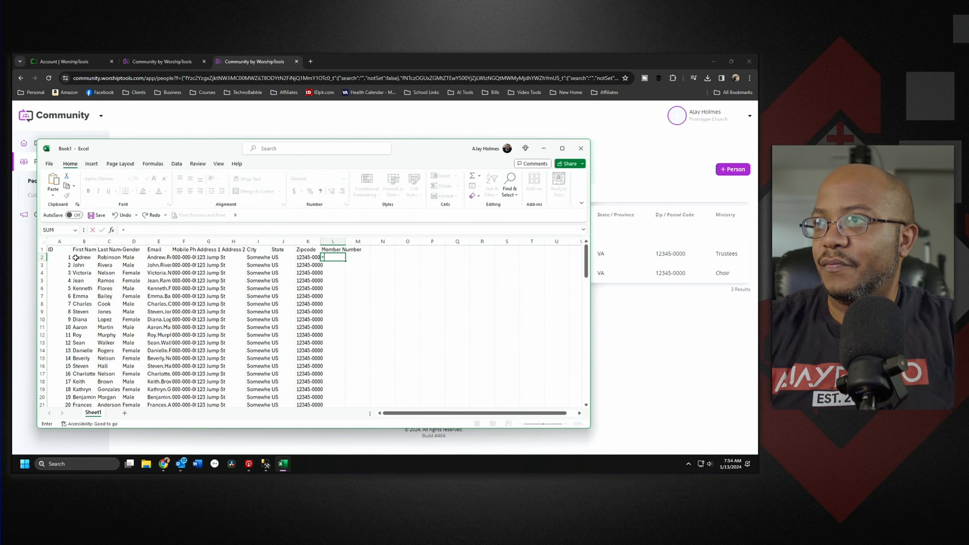
{"action": "left_click", "coordinate": [59, 258]}
{"action": "type", "text": "+"}
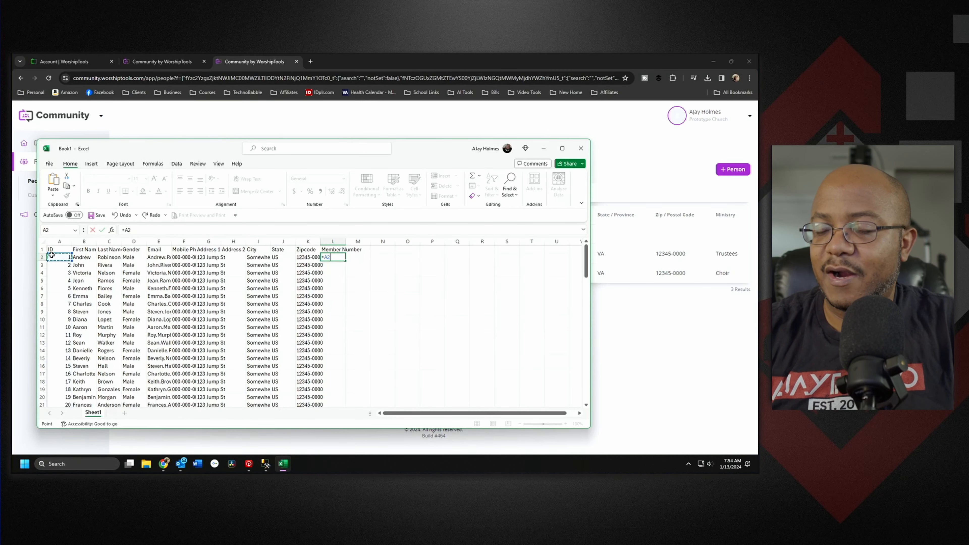
{"action": "type", "text": "100"}
{"action": "type", "text": "0"}
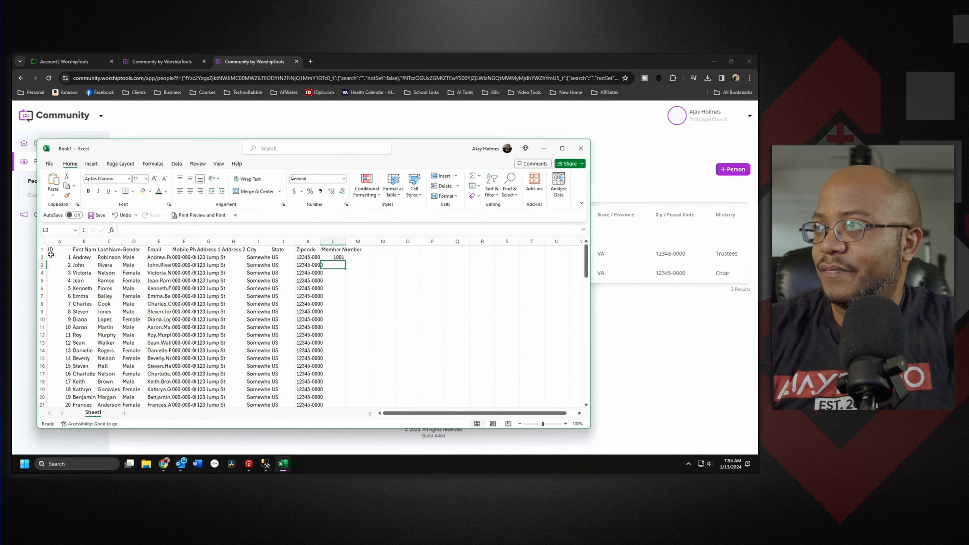
{"action": "key", "text": "ctrl+Return"}
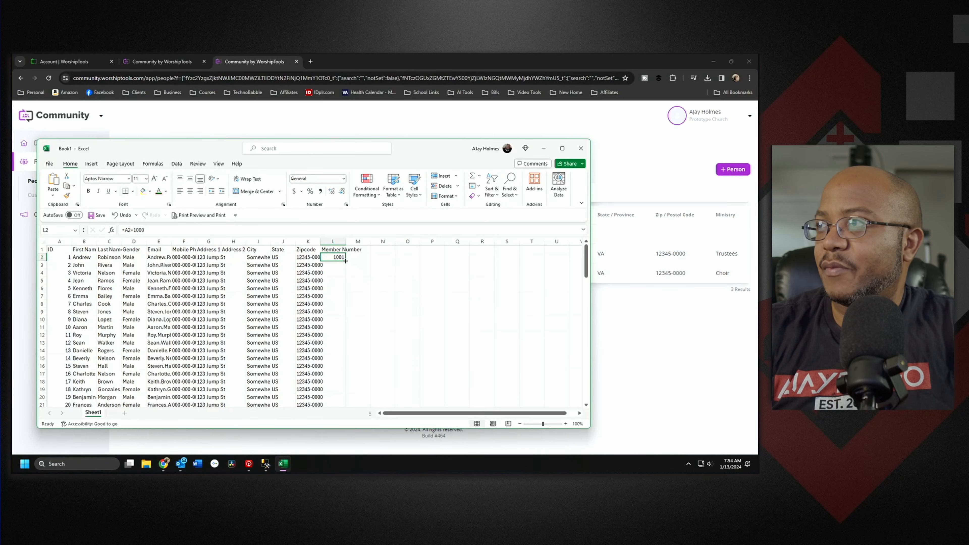
{"action": "double_click", "coordinate": [346, 260]}
{"action": "left_click", "coordinate": [399, 305]}
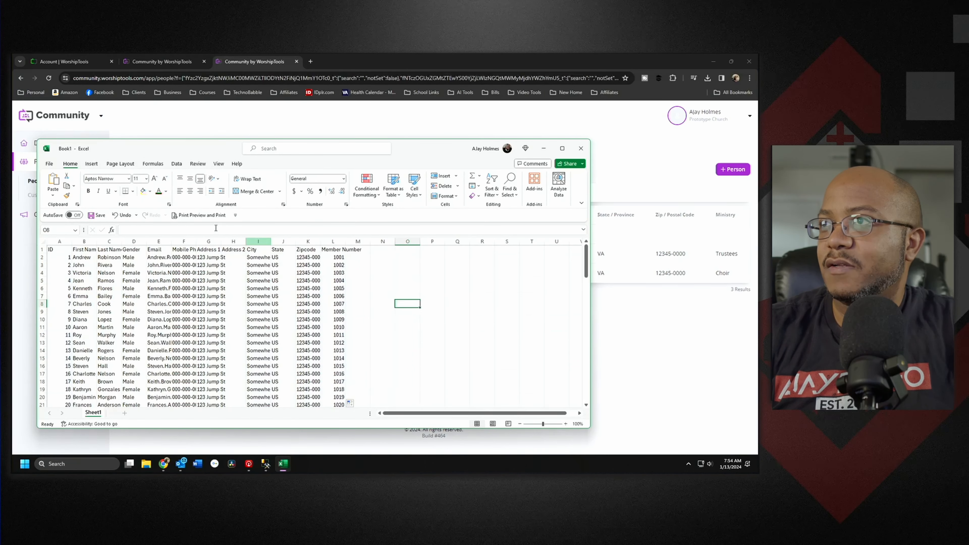
{"action": "left_click", "coordinate": [49, 163]}
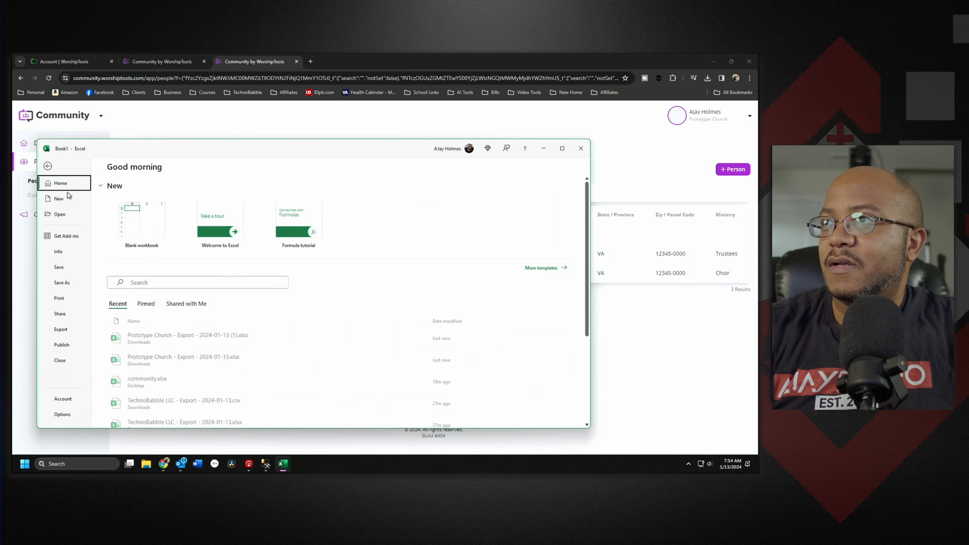
Step: Save the Excel workbook to the Desktop under the name Book1.xlsx
{"action": "left_click", "coordinate": [67, 283]}
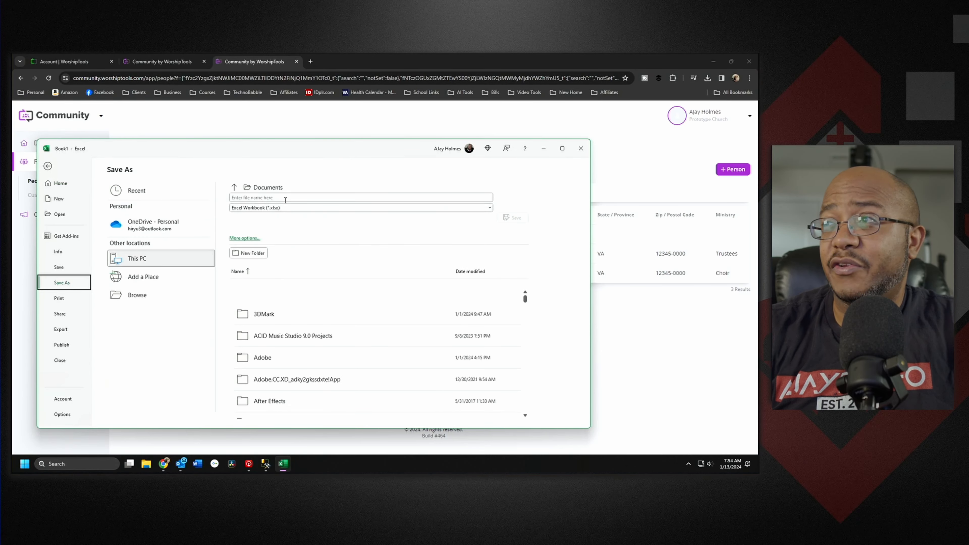
{"action": "left_click", "coordinate": [274, 197]}
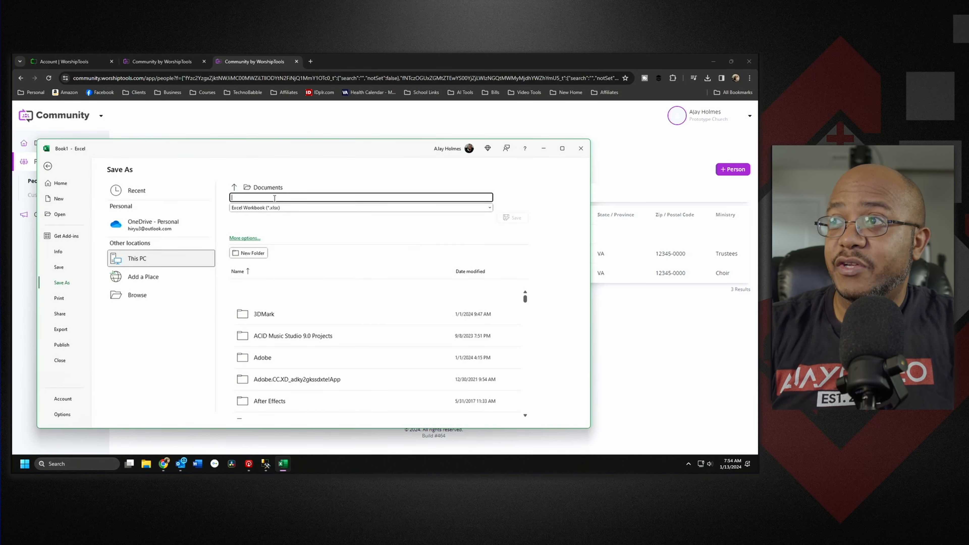
{"action": "left_click", "coordinate": [135, 296]}
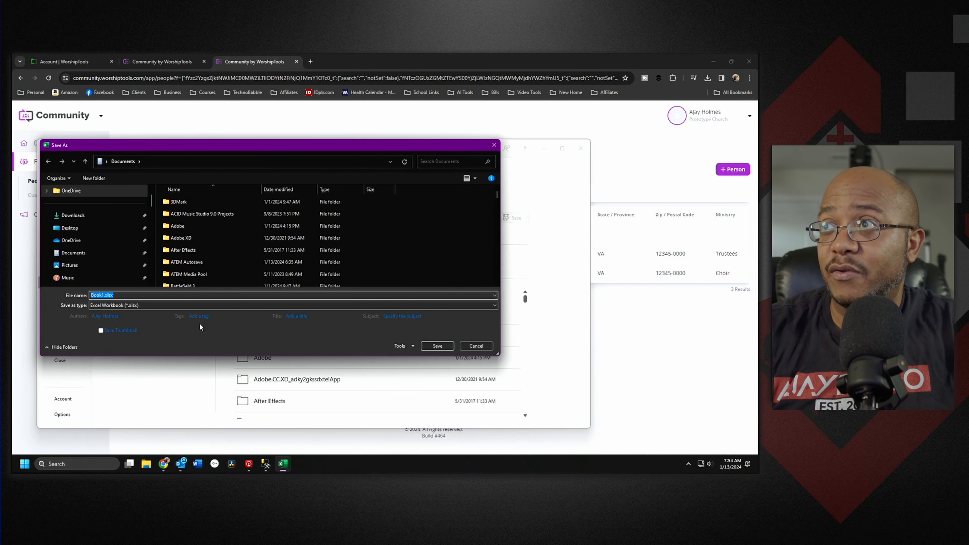
{"action": "left_click", "coordinate": [89, 229]}
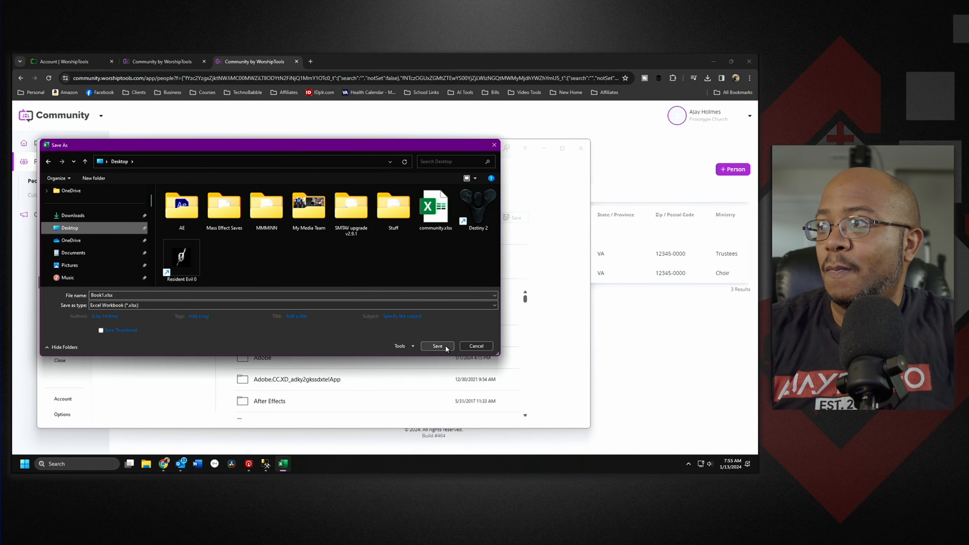
{"action": "left_click", "coordinate": [438, 345]}
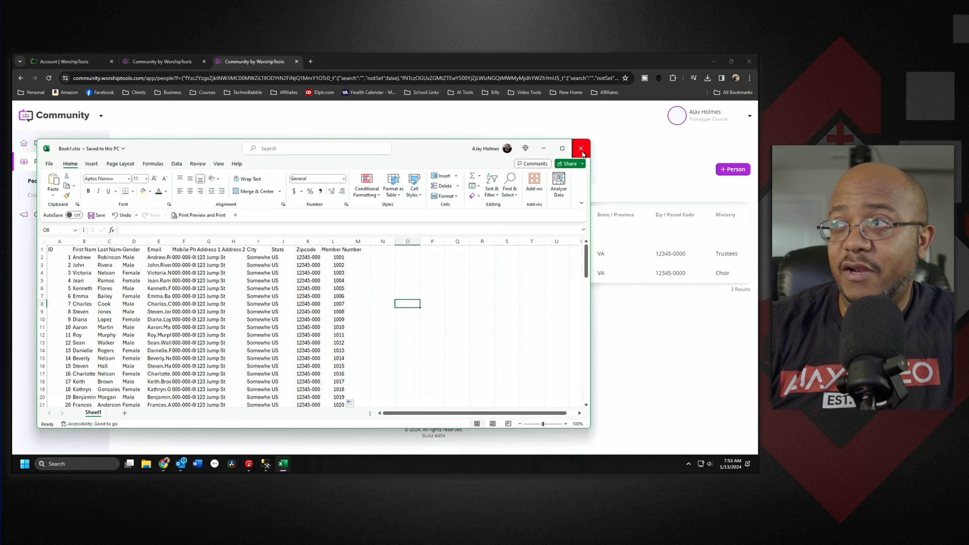
Step: Close Excel and load Book1.xlsx from the Desktop into the people import
{"action": "left_click", "coordinate": [581, 150]}
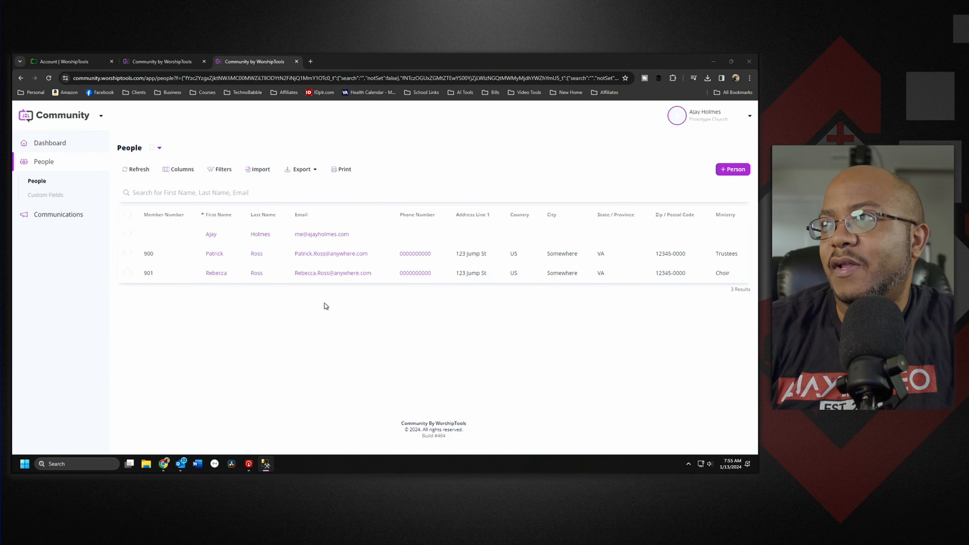
{"action": "left_click", "coordinate": [259, 169]}
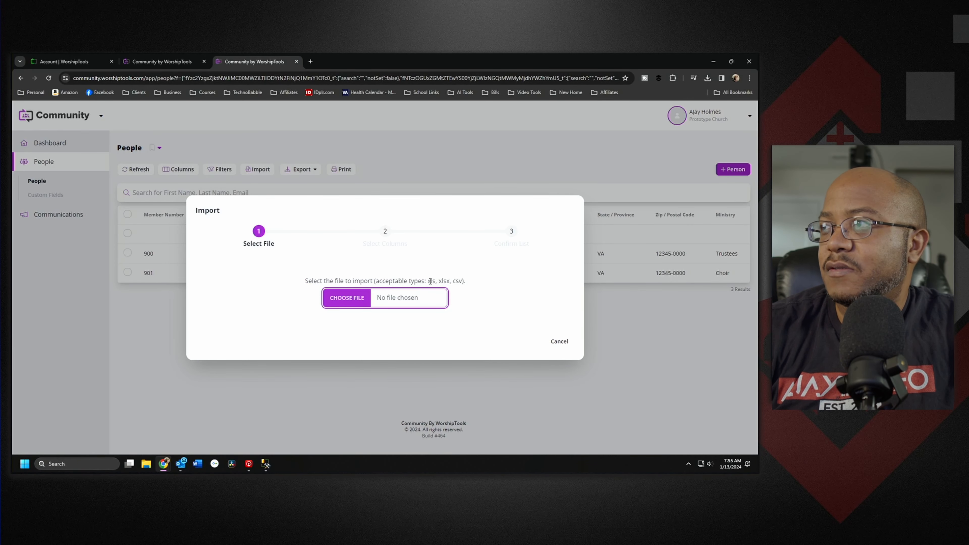
{"action": "left_click", "coordinate": [353, 302]}
{"action": "left_click", "coordinate": [382, 122]}
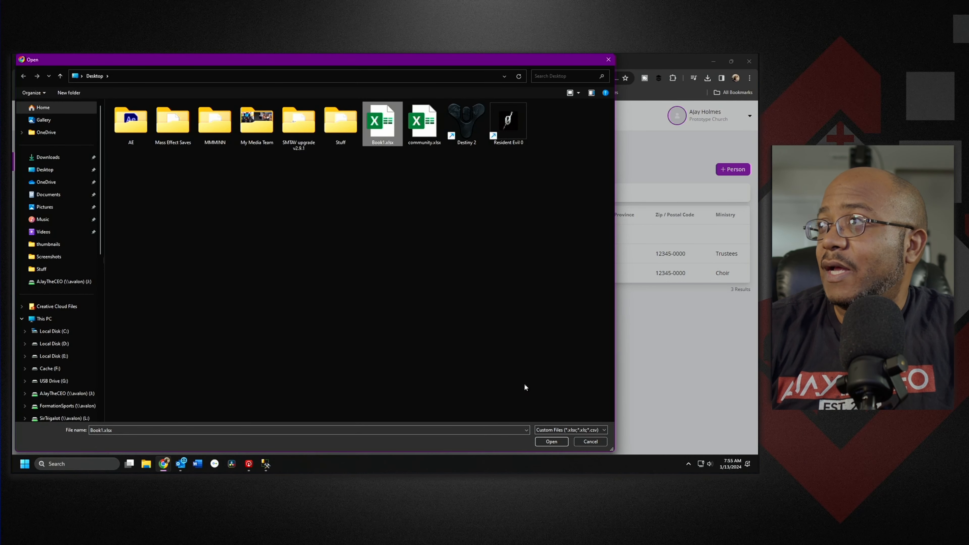
{"action": "left_click", "coordinate": [552, 442]}
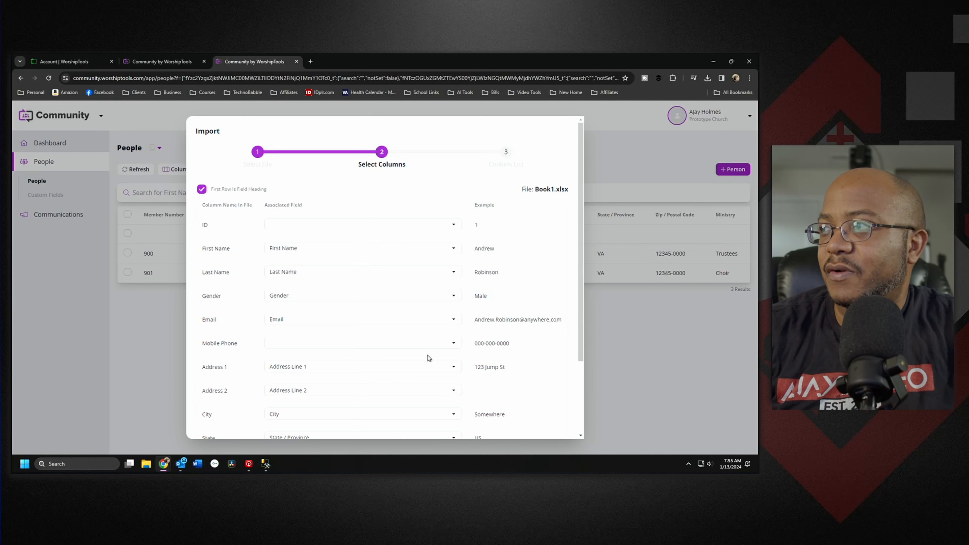
Step: Map the Mobile Phone column to Phone Number and run the import
{"action": "left_click", "coordinate": [442, 346]}
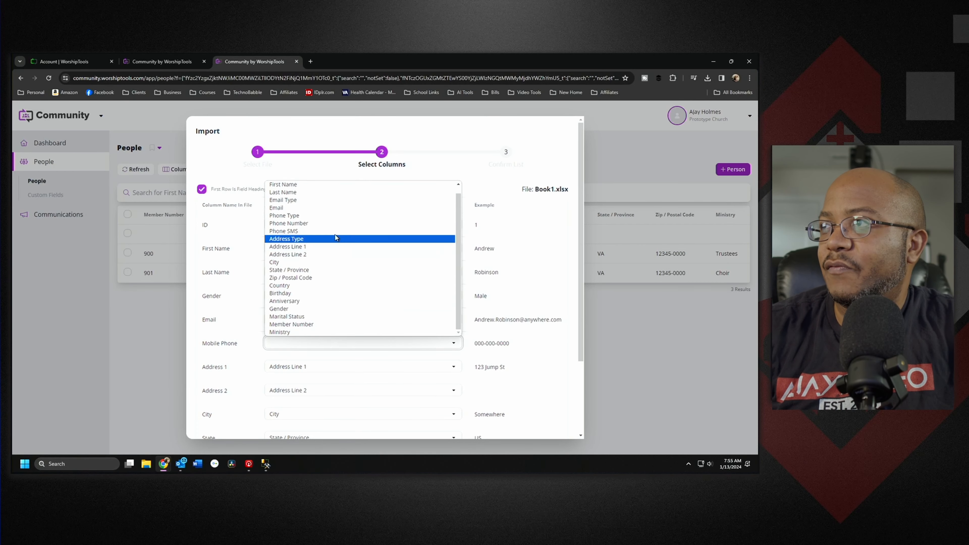
{"action": "left_click", "coordinate": [327, 223]}
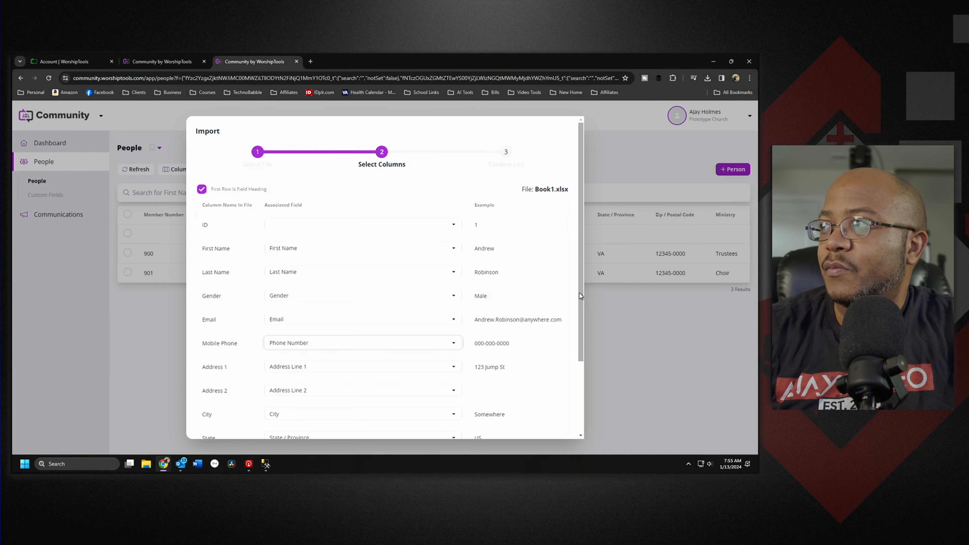
{"action": "left_click_drag", "start_coordinate": [579, 293], "coordinate": [556, 367]}
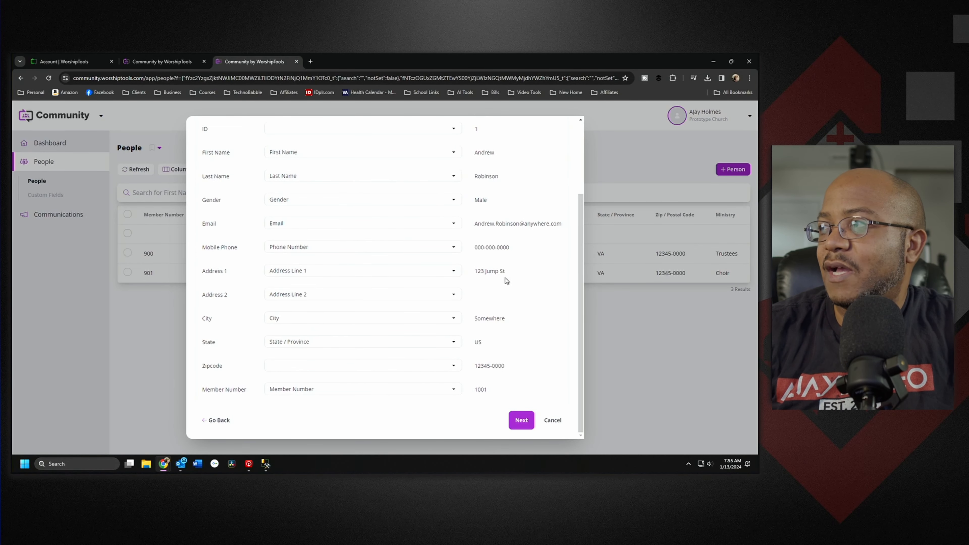
{"action": "left_click", "coordinate": [521, 420]}
{"action": "left_click_drag", "start_coordinate": [409, 382], "coordinate": [548, 384]}
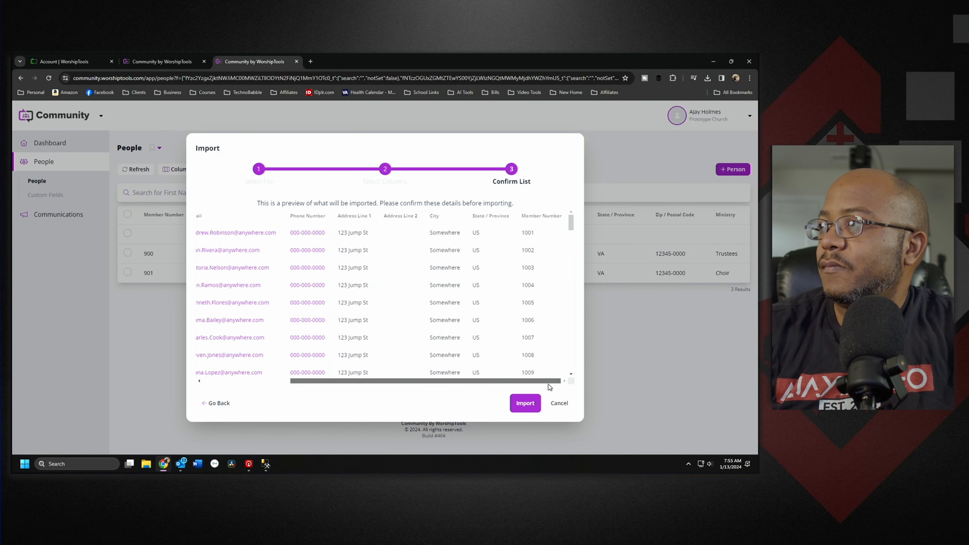
{"action": "left_click", "coordinate": [526, 404]}
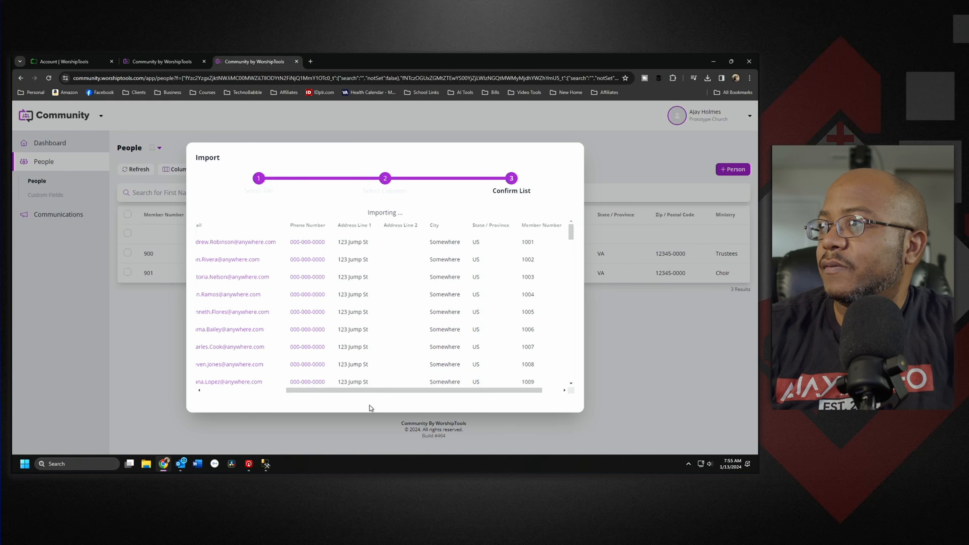
Step: Sort the people list by Member Number in both orders, then by First Name, and open Communications
{"action": "left_click_drag", "start_coordinate": [372, 391], "coordinate": [512, 393]}
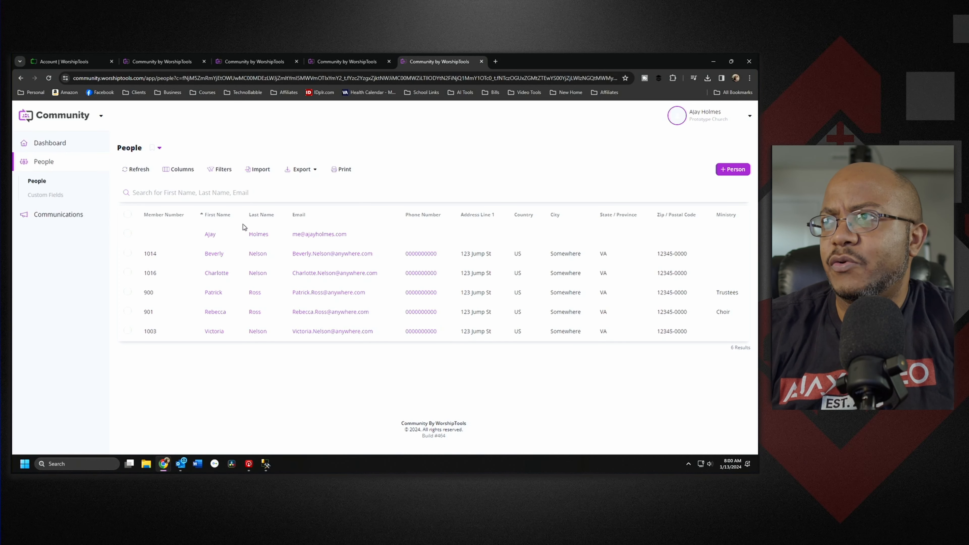
{"action": "left_click", "coordinate": [171, 216]}
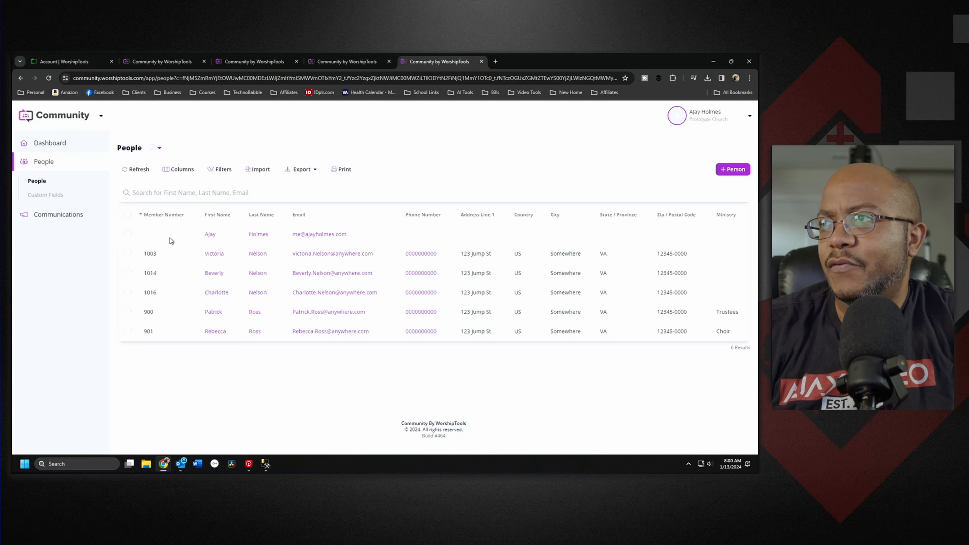
{"action": "left_click", "coordinate": [170, 216]}
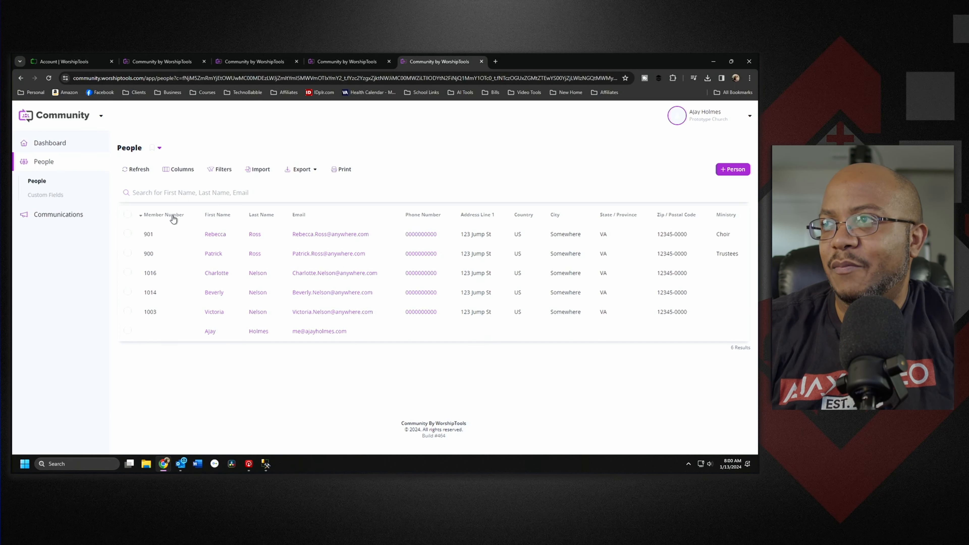
{"action": "left_click", "coordinate": [225, 217]}
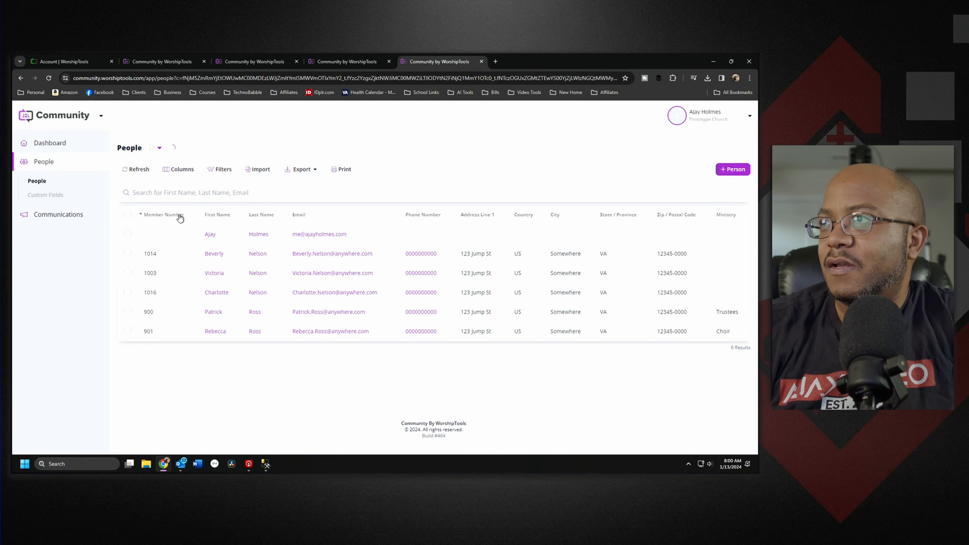
{"action": "left_click", "coordinate": [49, 216]}
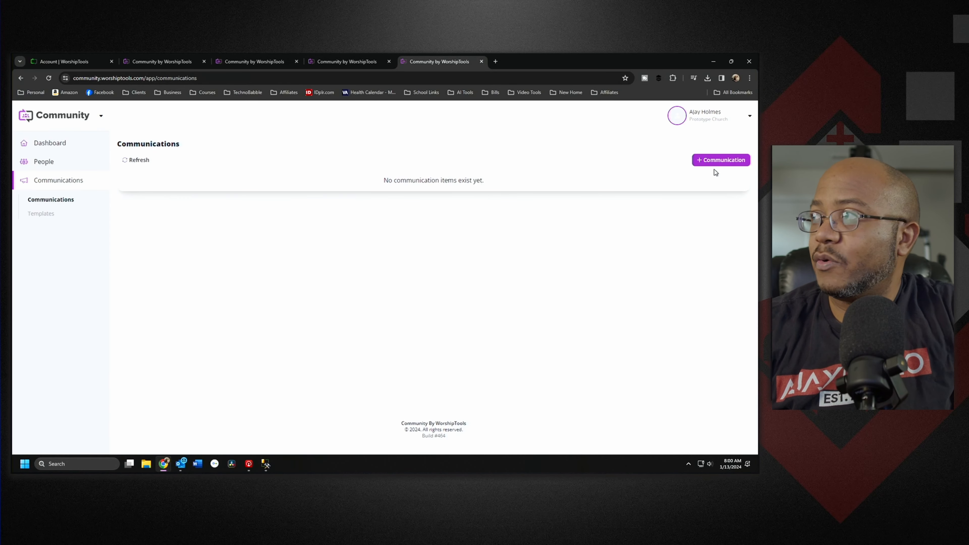
Step: Start a new communication from the verified admin address with subject 'Welcome New Members'
{"action": "left_click", "coordinate": [722, 160]}
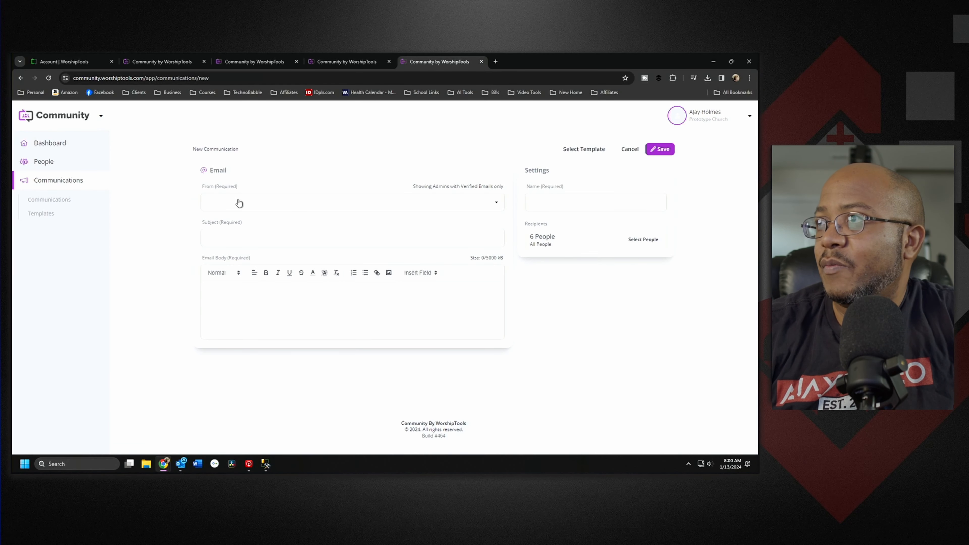
{"action": "left_click", "coordinate": [246, 203]}
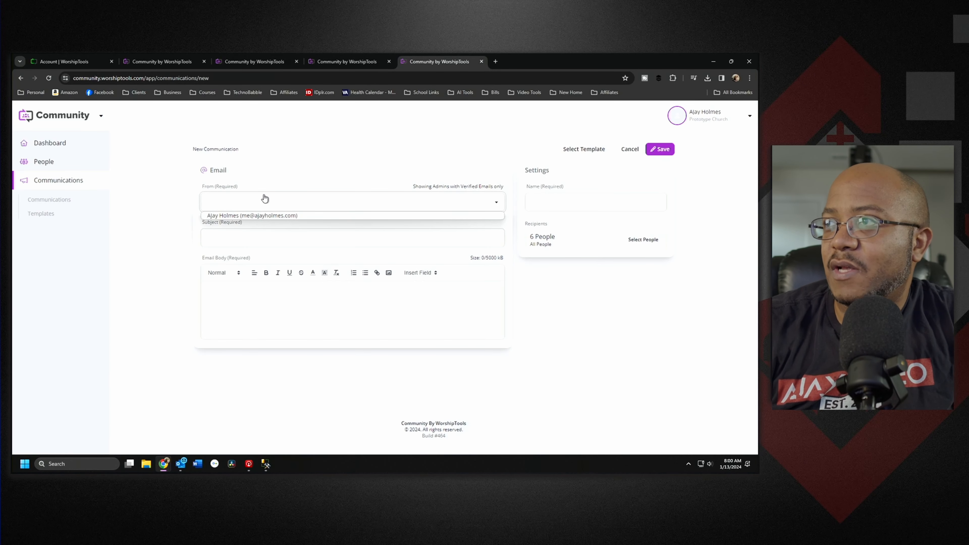
{"action": "left_click", "coordinate": [278, 217]}
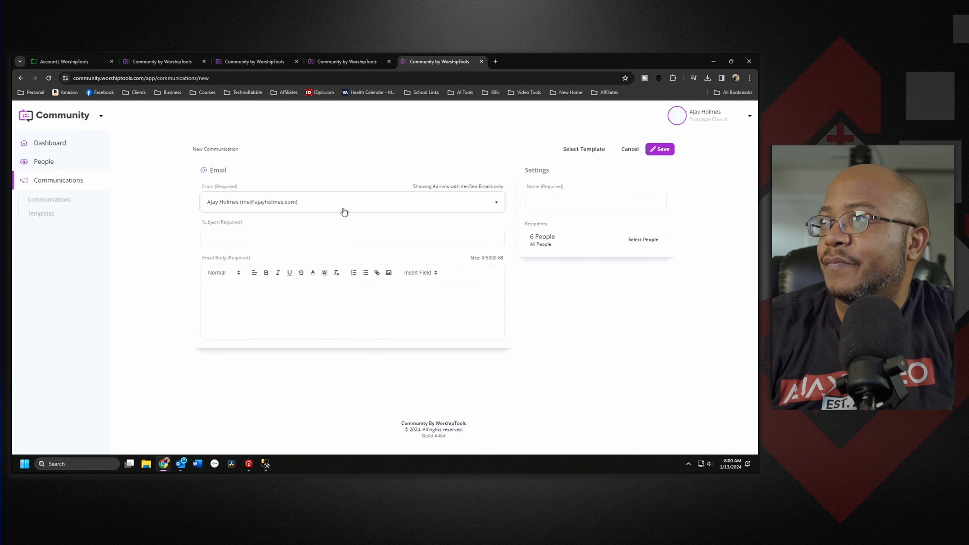
{"action": "left_click", "coordinate": [255, 235]}
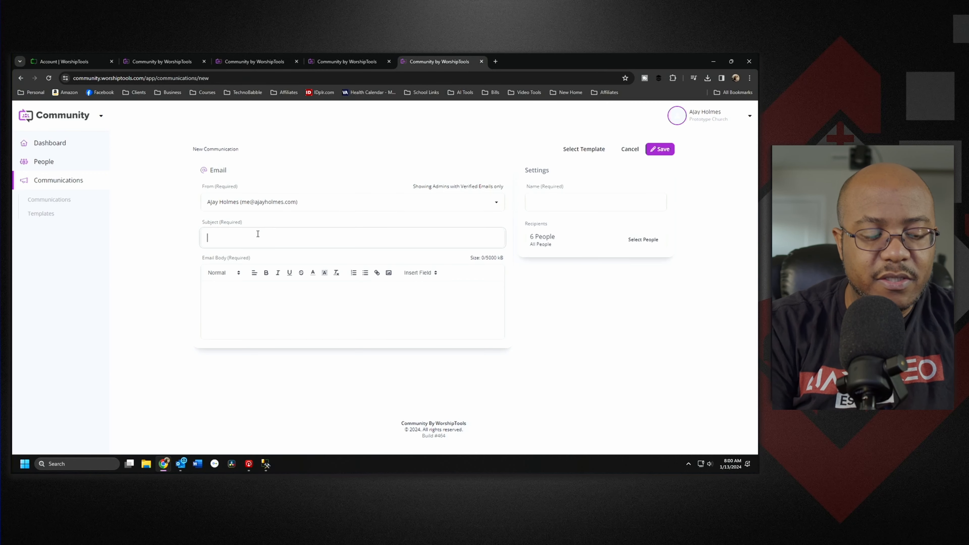
{"action": "type", "text": "New Members"}
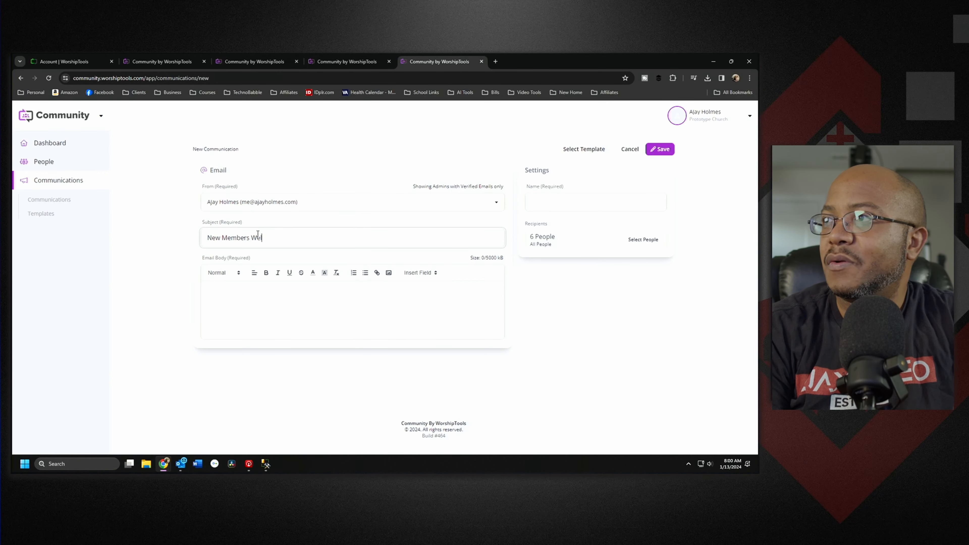
{"action": "type", "text": " Wel"}
{"action": "key", "text": "ctrl+a"}
{"action": "type", "text": "Welcome"}
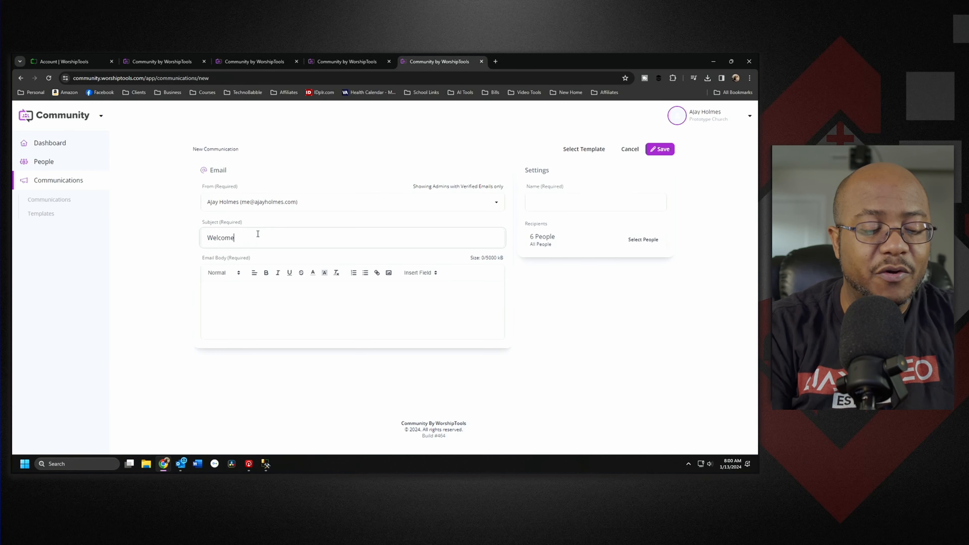
{"action": "type", "text": " New Member"}
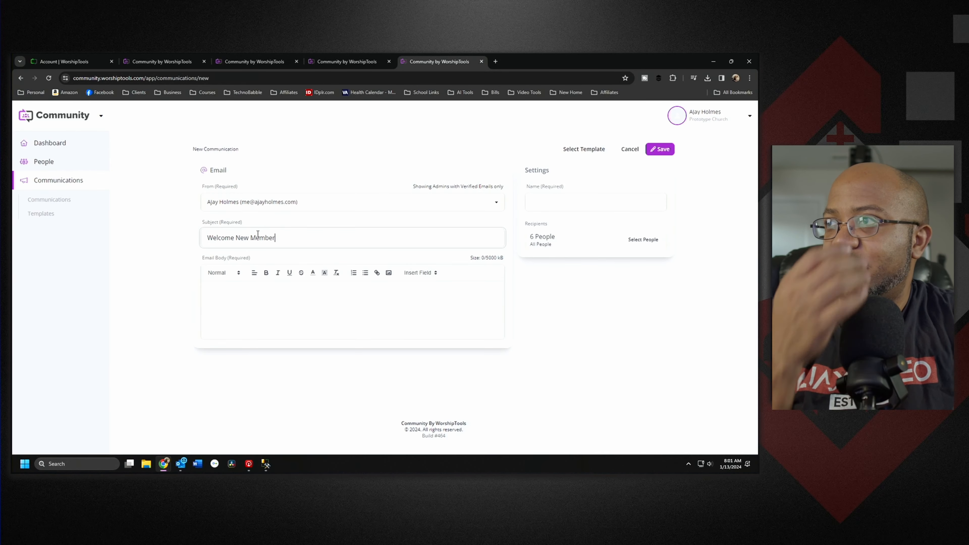
{"action": "type", "text": "s"}
Step: Write the body 'We would like to welcome all of our new members to Prototype Church', name it 'New Members Welcome', and save
{"action": "left_click", "coordinate": [350, 298]}
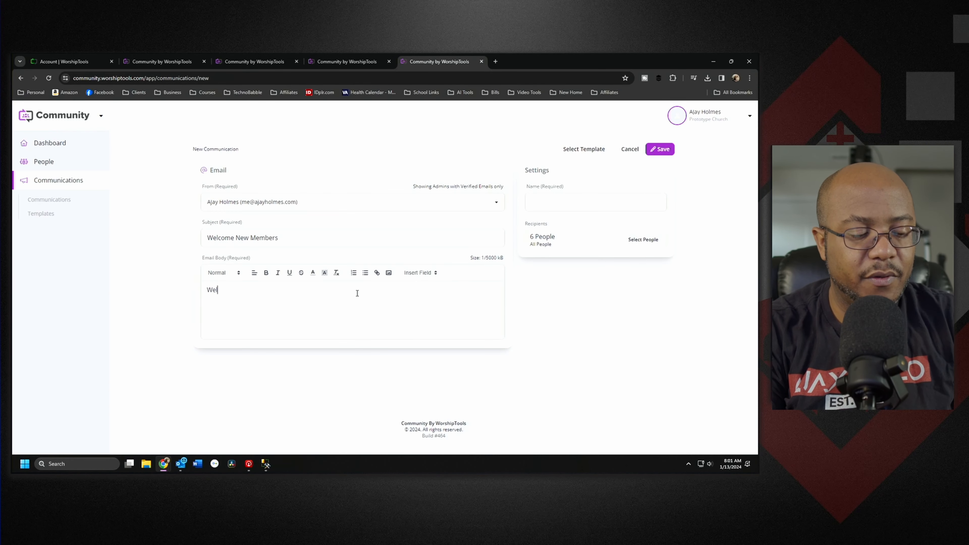
{"action": "type", "text": "Wel"}
{"action": "key", "text": "ctrl+a"}
{"action": "type", "text": "We wou"}
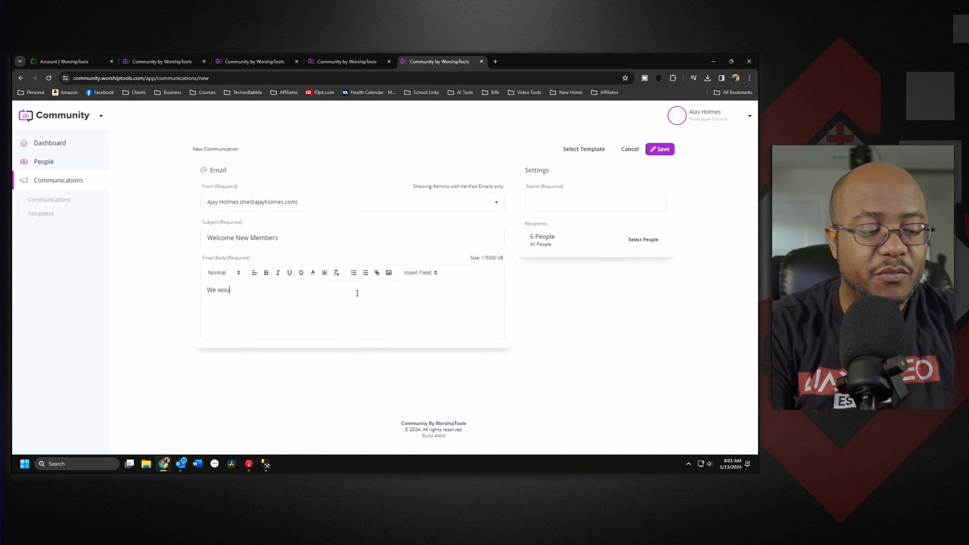
{"action": "type", "text": "ld like to welcome all of ou"}
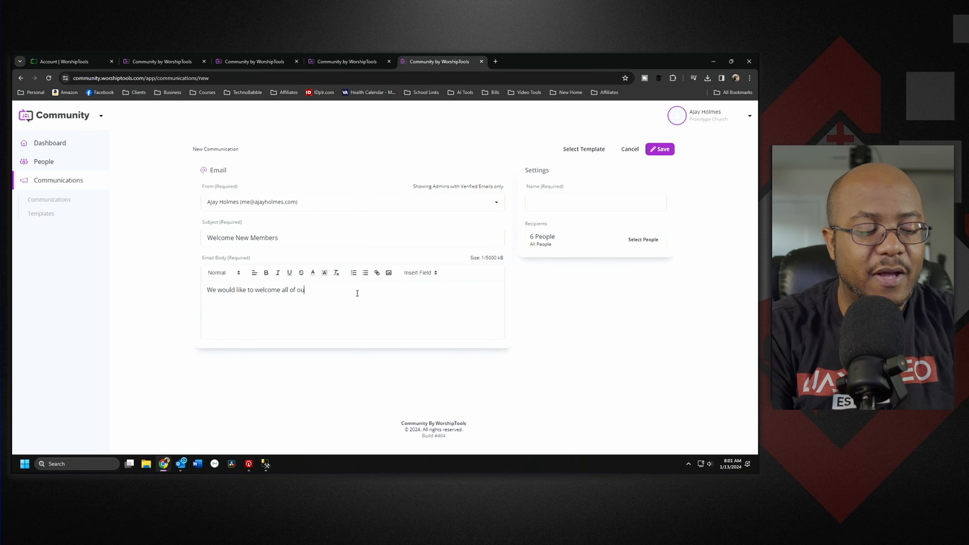
{"action": "type", "text": "r new members to Prototy"}
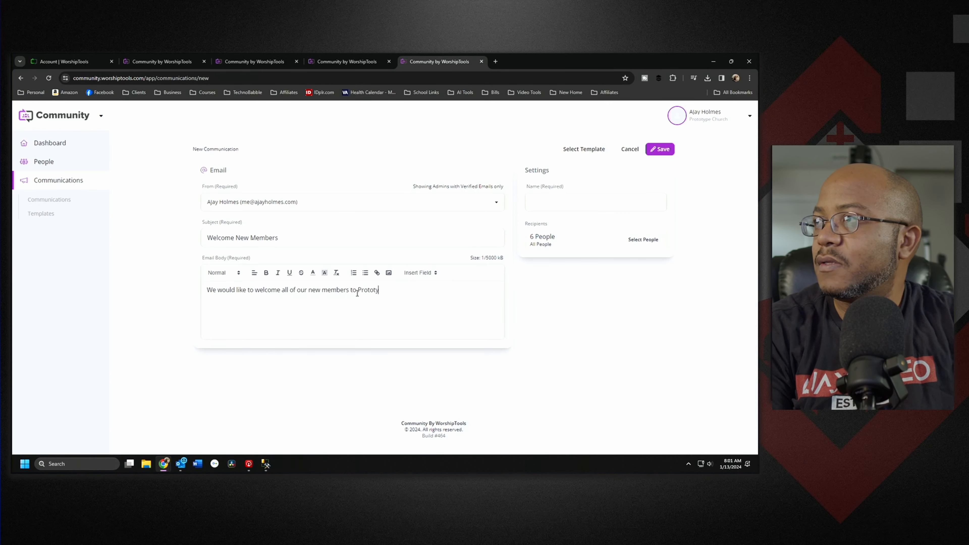
{"action": "type", "text": "pe Church"}
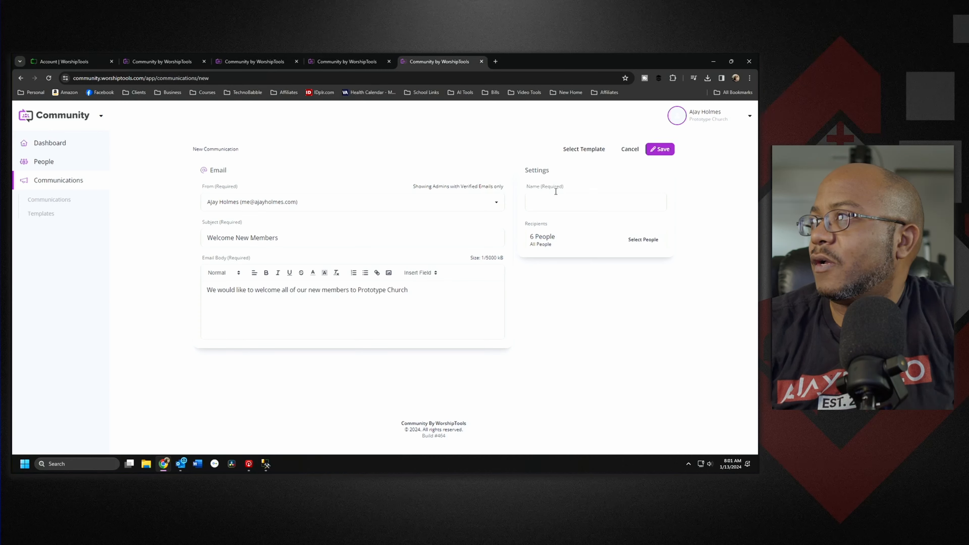
{"action": "left_click", "coordinate": [558, 204]}
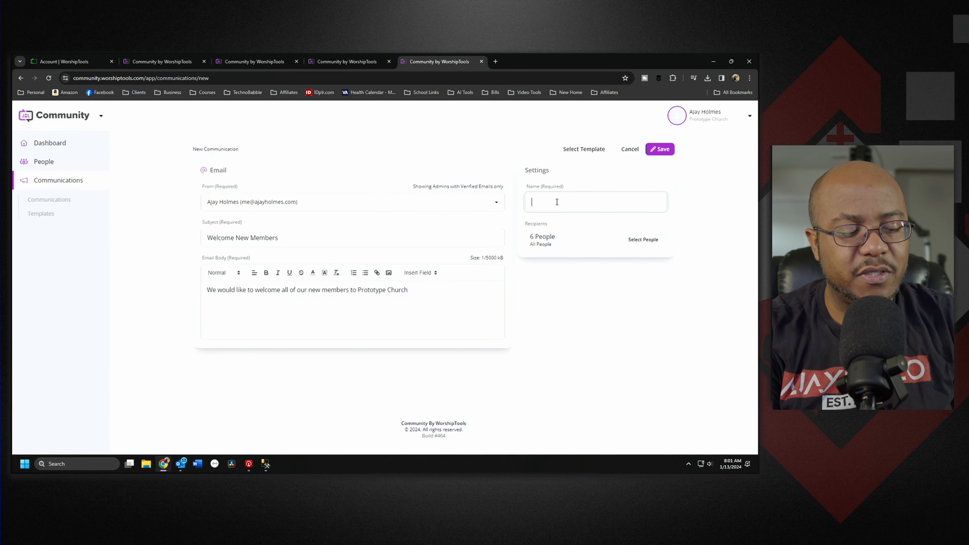
{"action": "type", "text": "New Mem"}
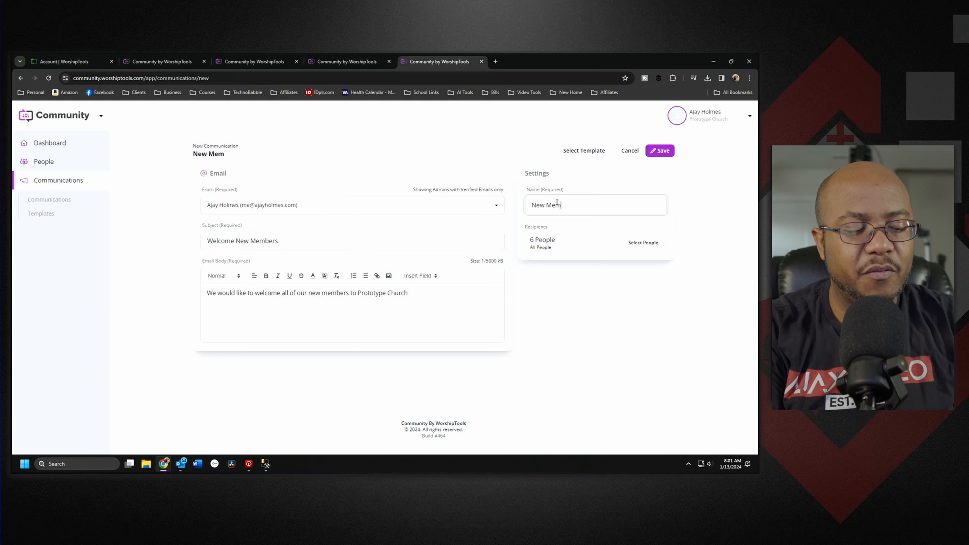
{"action": "type", "text": "bers Welcome"}
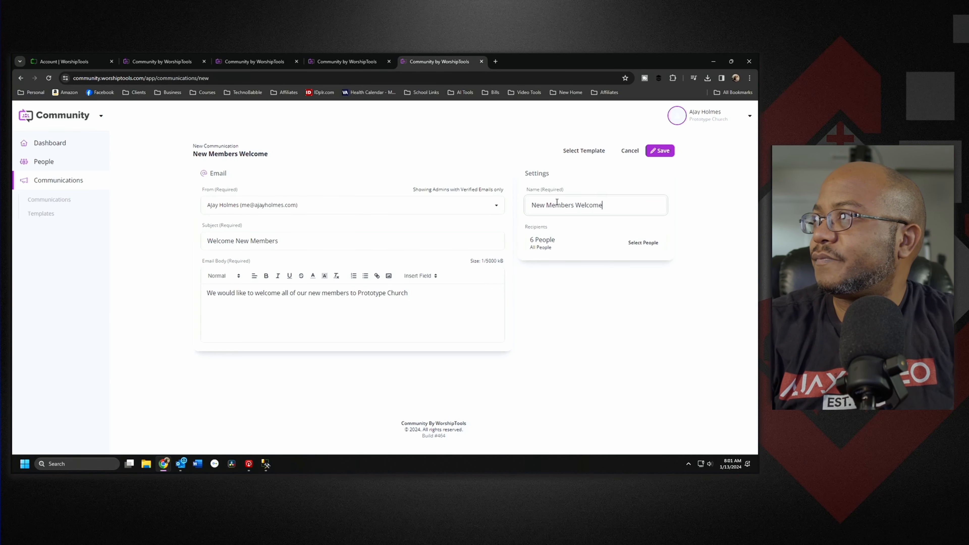
{"action": "left_click", "coordinate": [662, 152]}
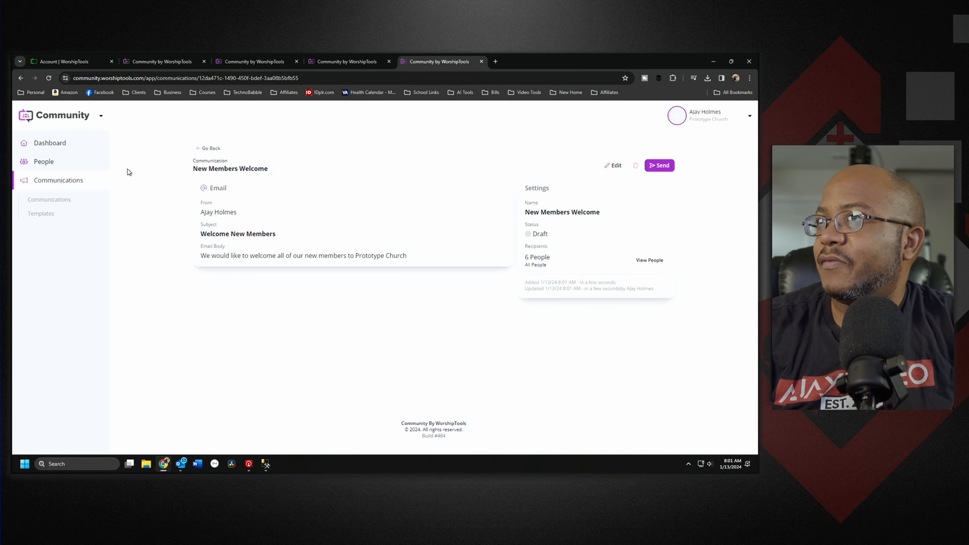
Step: Start a new communication template with the account's own address as sender
{"action": "left_click", "coordinate": [36, 216]}
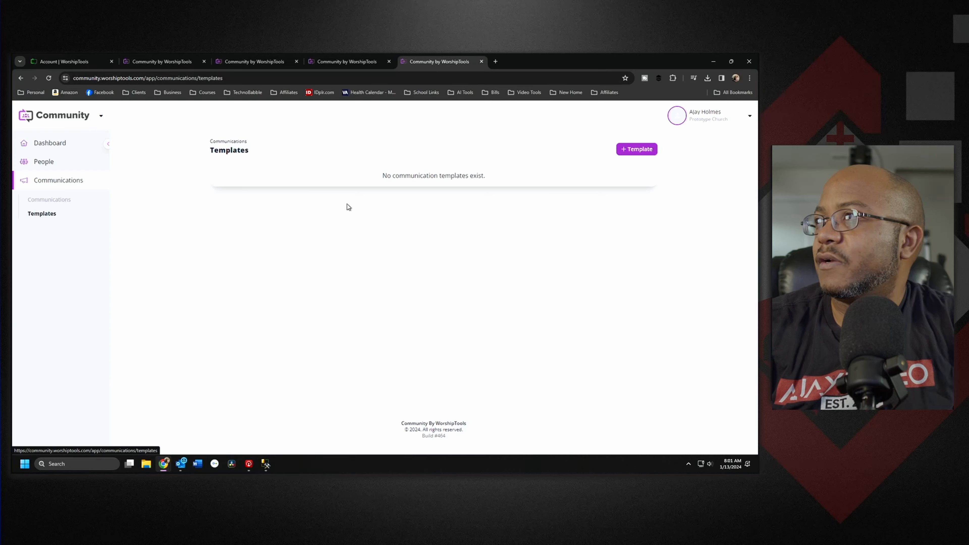
{"action": "left_click", "coordinate": [638, 154]}
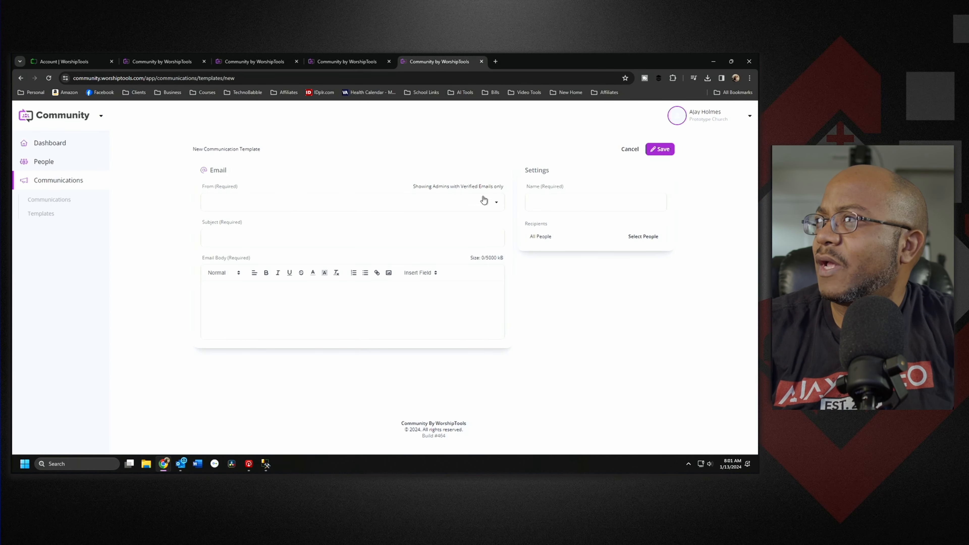
{"action": "left_click", "coordinate": [589, 202]}
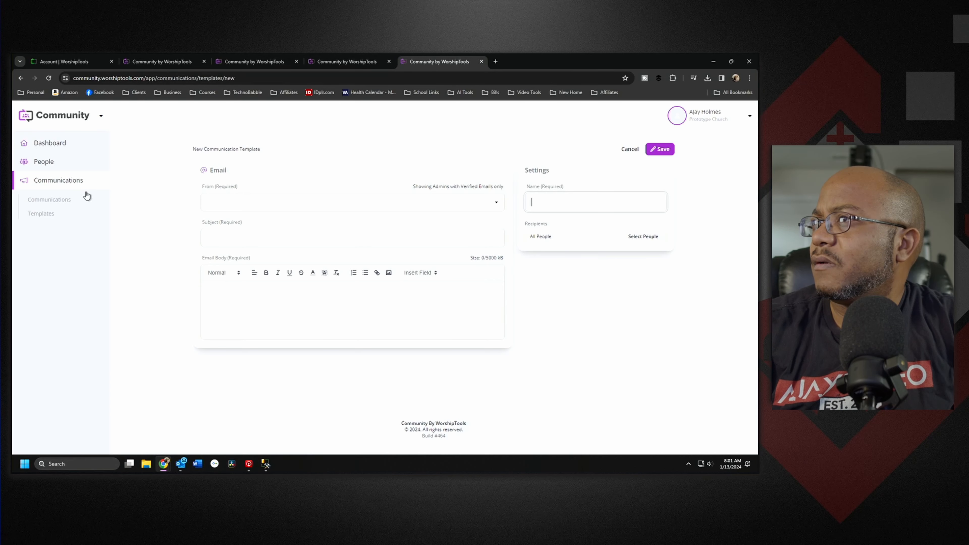
{"action": "left_click", "coordinate": [54, 200]}
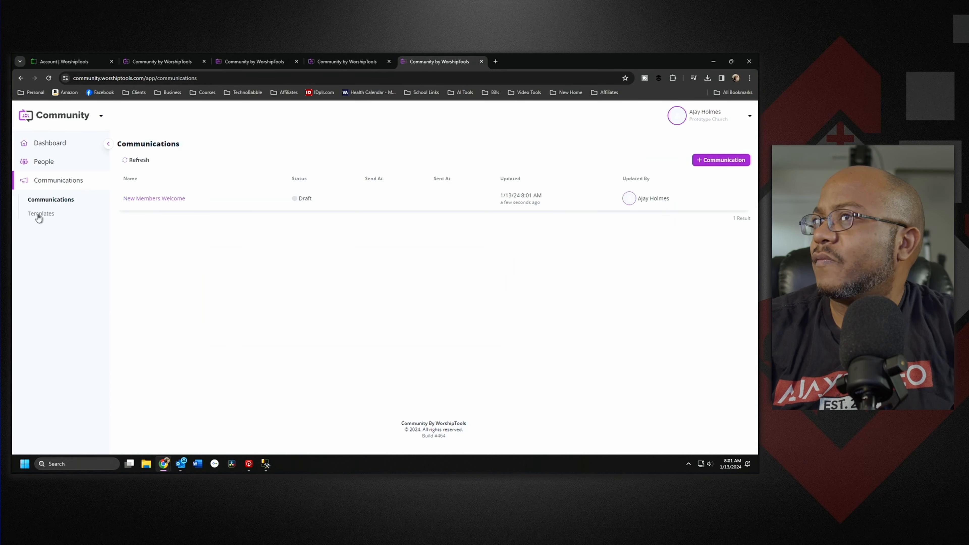
{"action": "left_click", "coordinate": [40, 215]}
{"action": "left_click", "coordinate": [635, 150]}
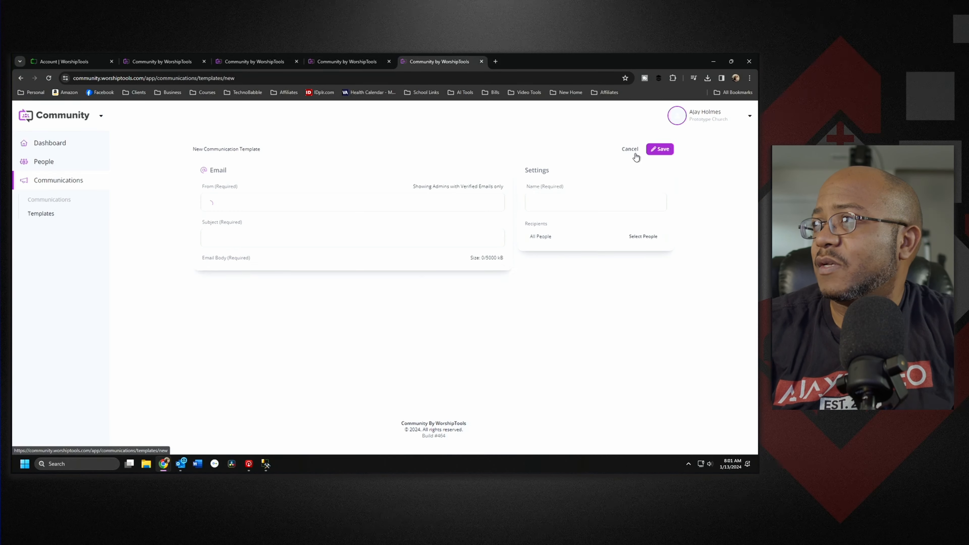
{"action": "left_click", "coordinate": [233, 203]}
{"action": "left_click", "coordinate": [232, 216]}
Step: Enter the template subject 'Welcome Prototype Church New Members'
{"action": "left_click", "coordinate": [226, 229]}
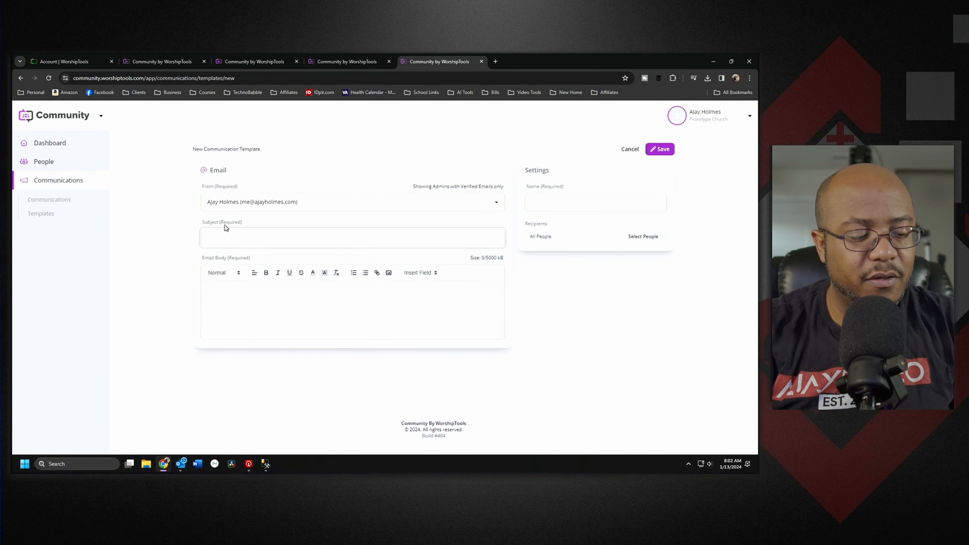
{"action": "type", "text": "Welcom"}
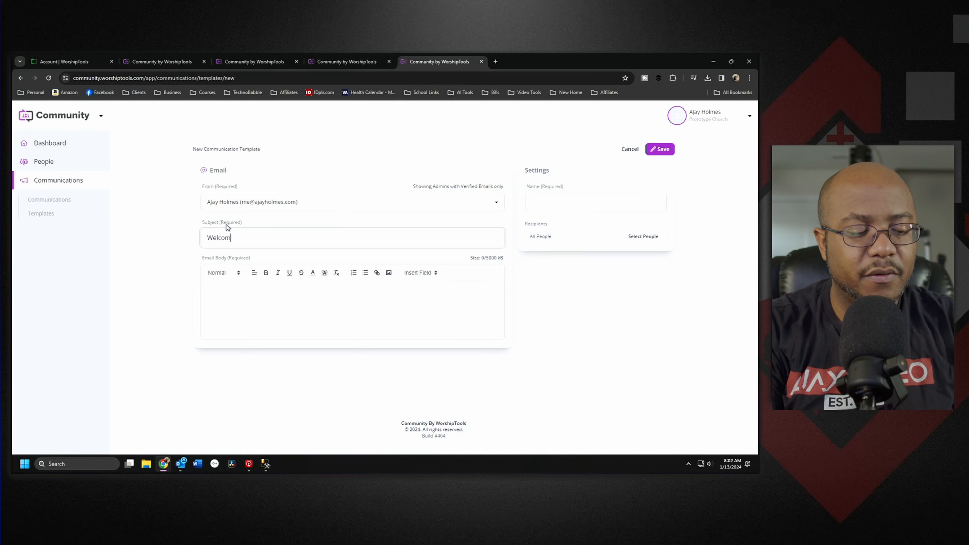
{"action": "type", "text": "e New Members"}
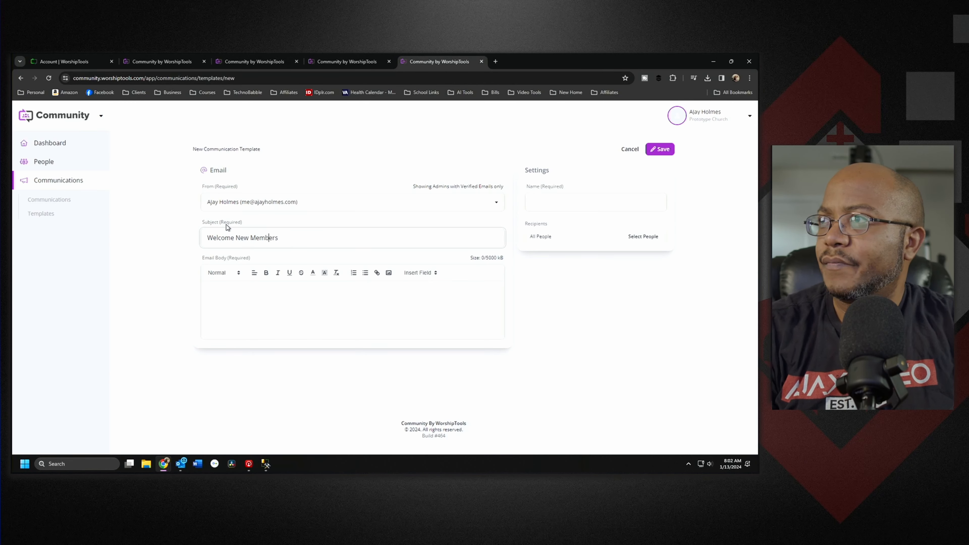
{"action": "key", "text": "Left"}
{"action": "type", "text": "Protot"}
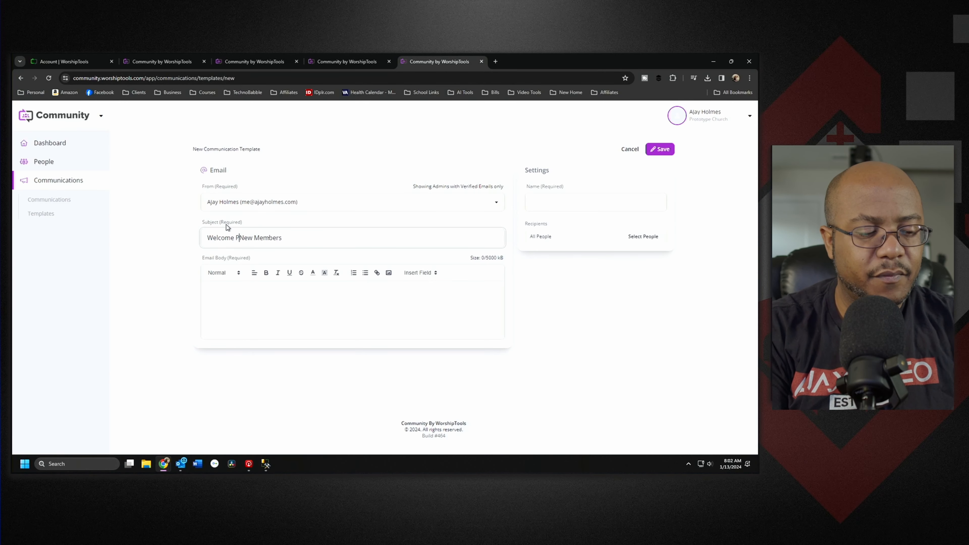
{"action": "type", "text": "ype Church"}
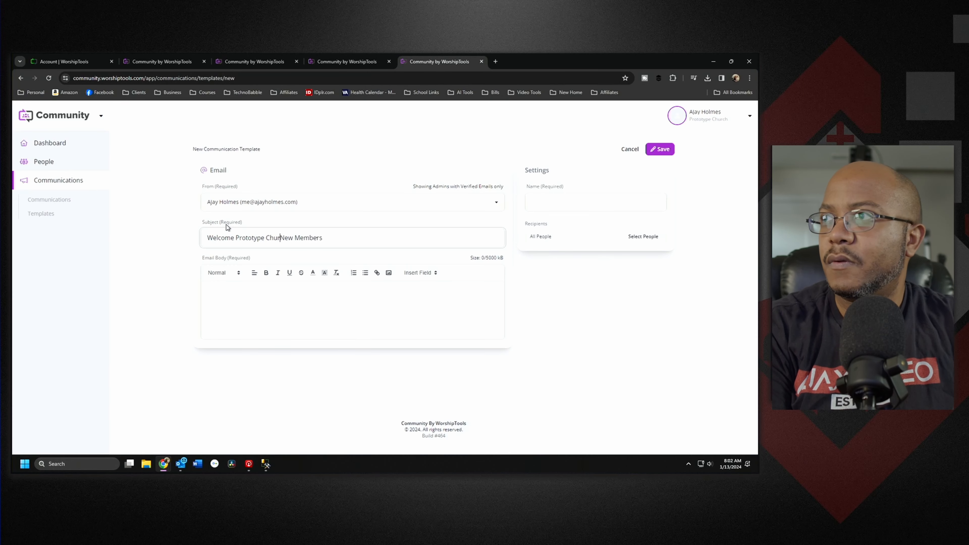
{"action": "key", "text": "Tab"}
{"action": "key", "text": "Tab"}
{"action": "key", "text": "Tab"}
{"action": "key", "text": "Tab"}
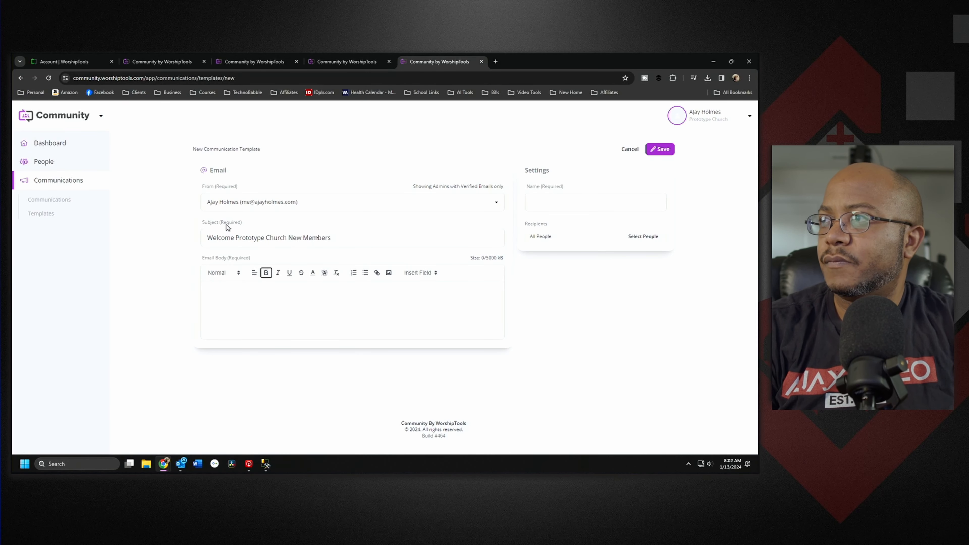
Step: Write the body 'We would like to welcome you as a new member to Prototype Church' and name it 'Welcome New Members'
{"action": "left_click", "coordinate": [335, 310]}
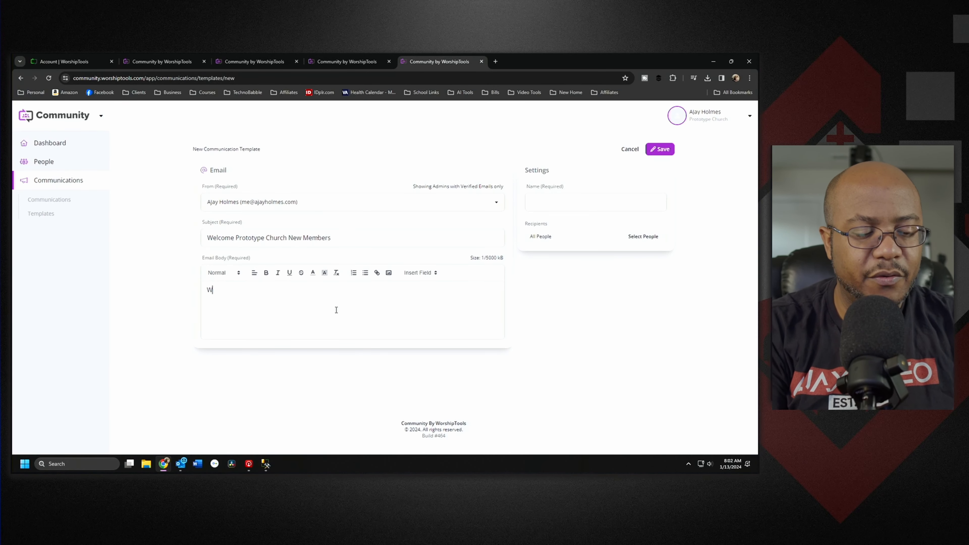
{"action": "type", "text": "We would like to "}
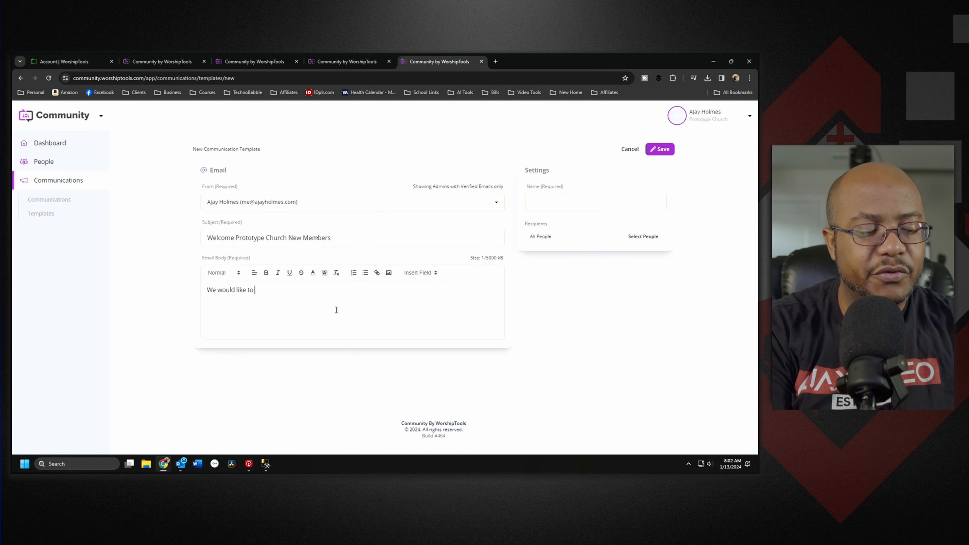
{"action": "type", "text": "welcome you"}
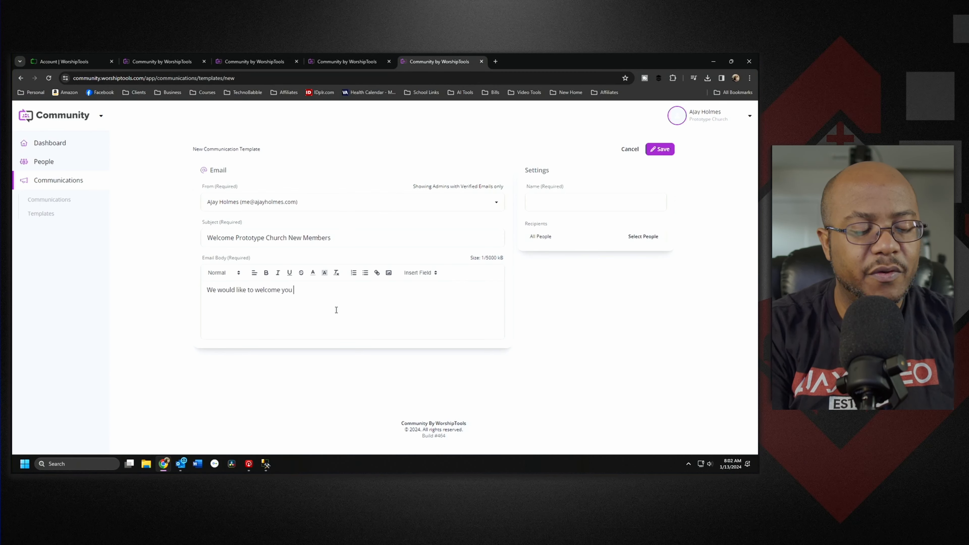
{"action": "type", "text": " as a new mem"}
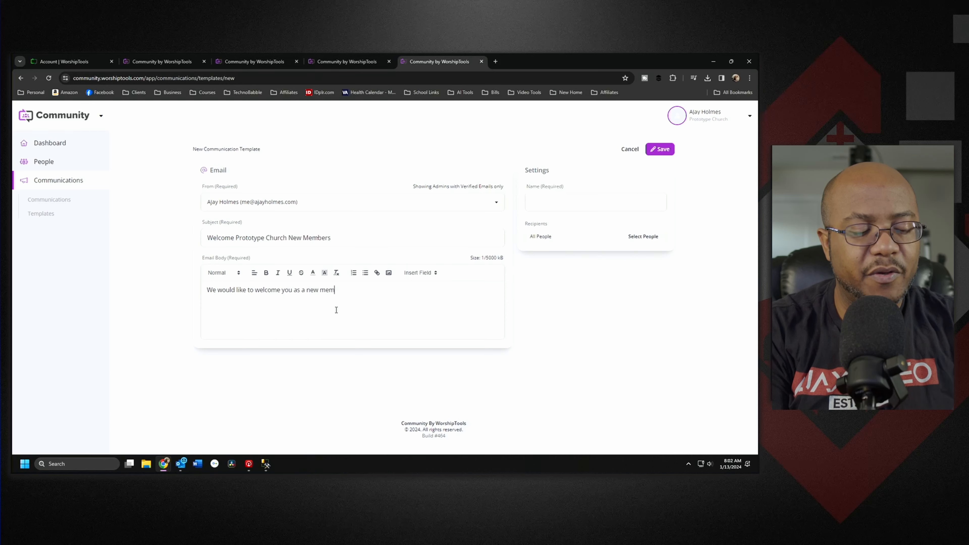
{"action": "type", "text": "ber to Prototy"}
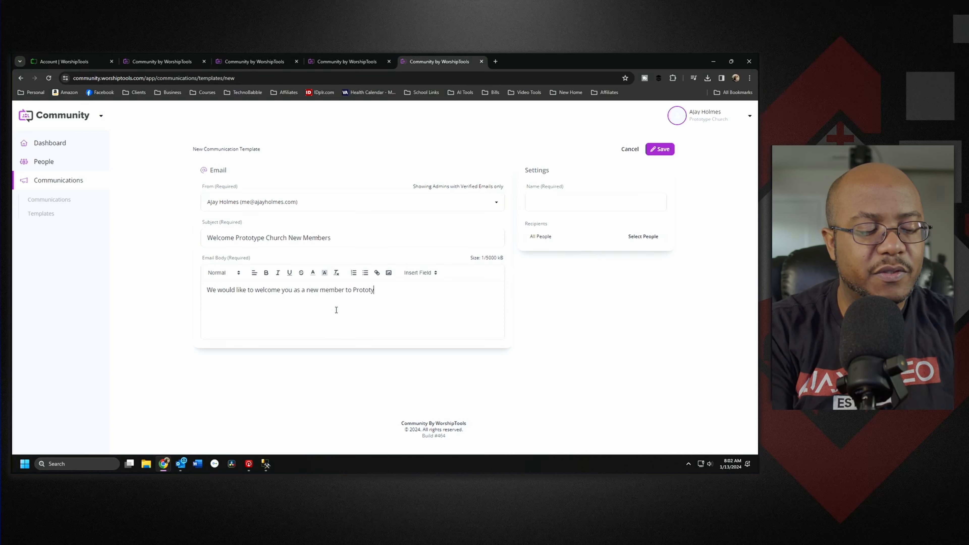
{"action": "type", "text": "pe Church"}
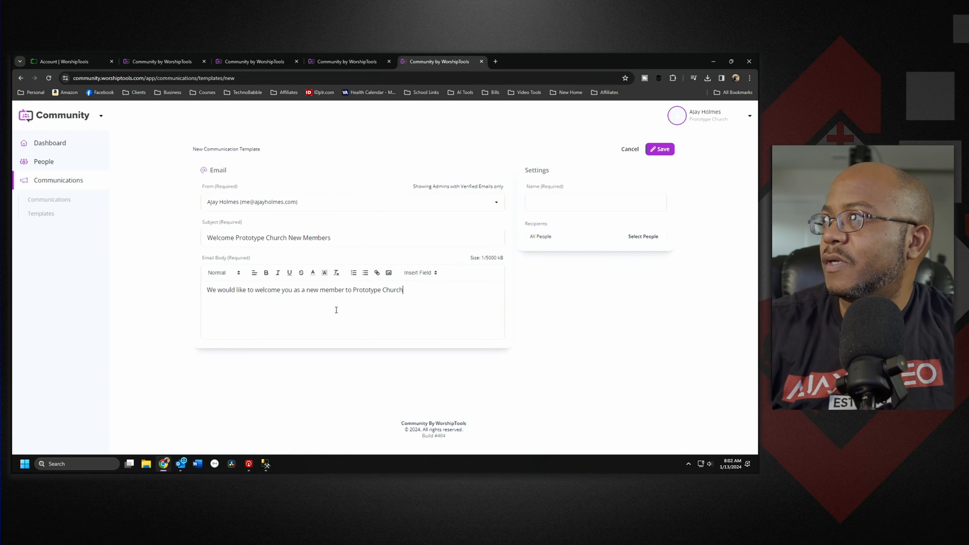
{"action": "left_click", "coordinate": [561, 200]}
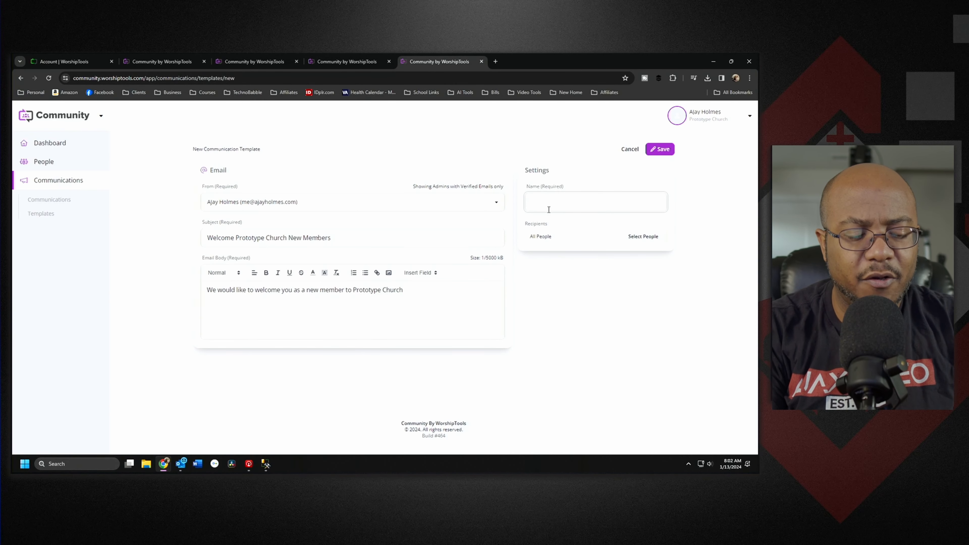
{"action": "type", "text": "Welc"}
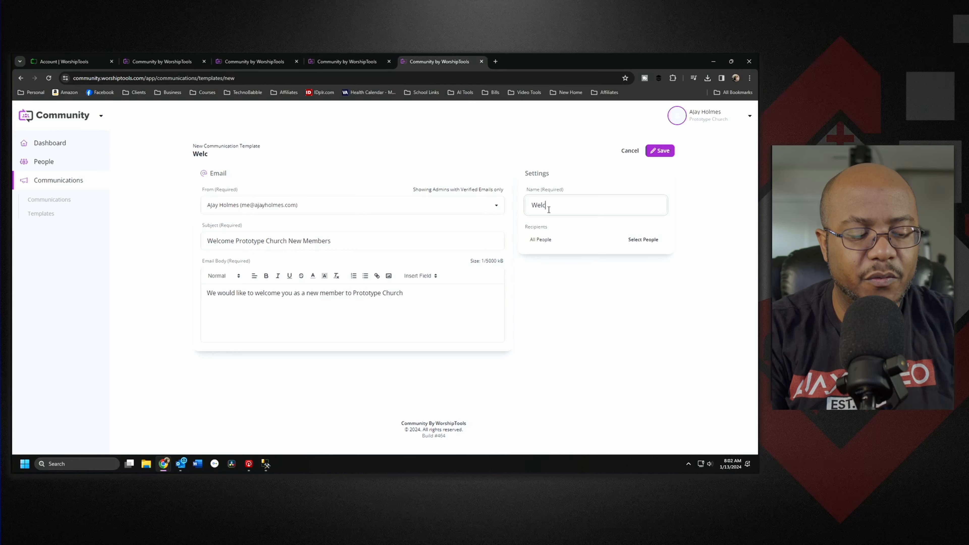
{"action": "type", "text": "ome New Members"}
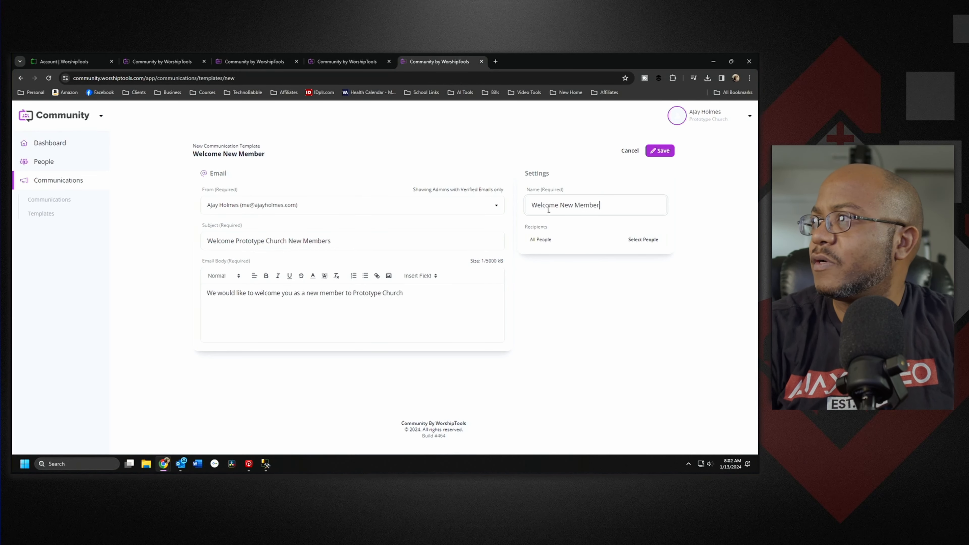
Step: Set the template's recipients to all people, save it, and move on to the People list
{"action": "left_click", "coordinate": [635, 236]}
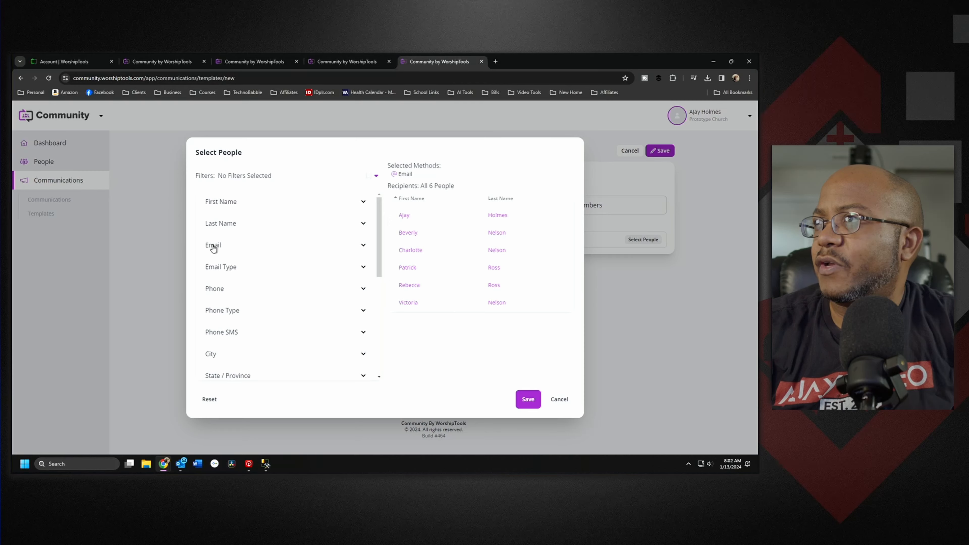
{"action": "scroll", "coordinate": [305, 286], "scroll_direction": "down", "scroll_amount": 6}
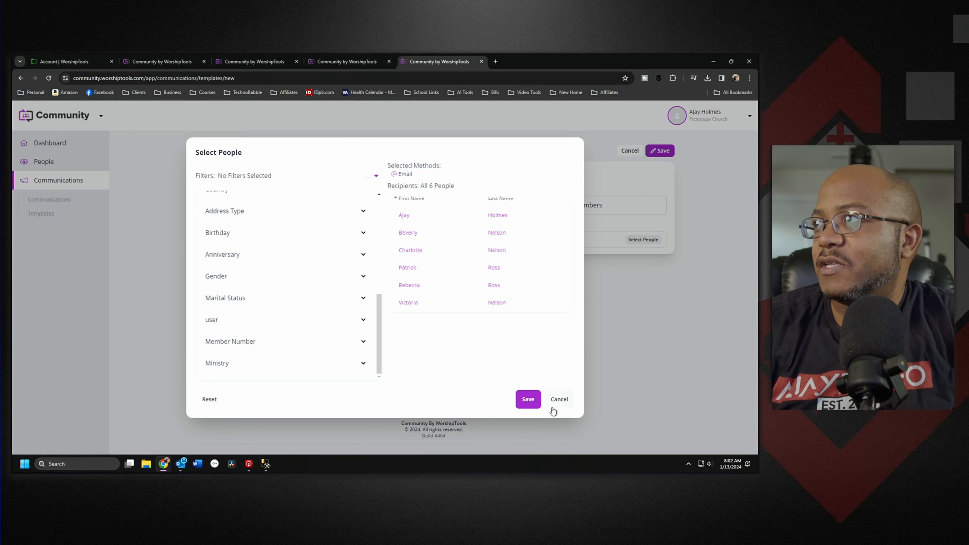
{"action": "left_click", "coordinate": [377, 176]}
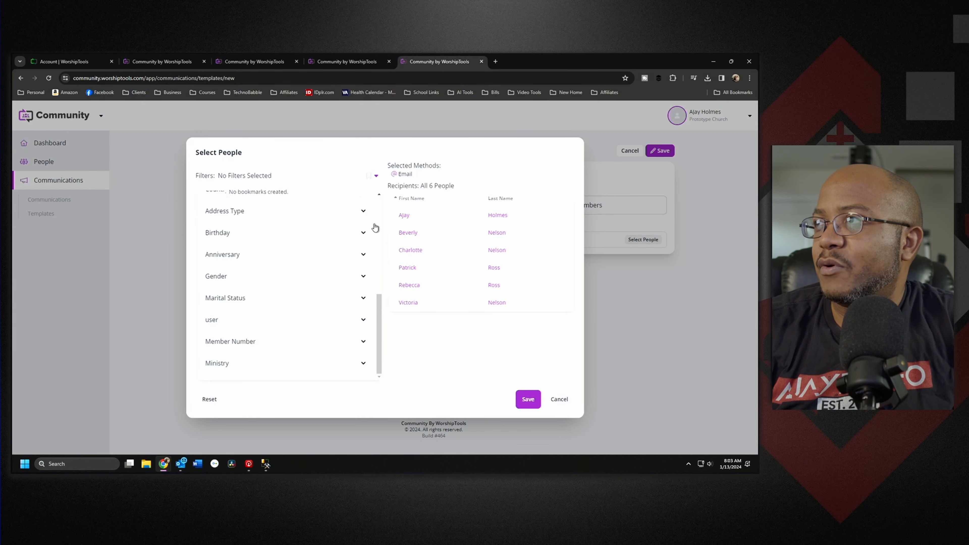
{"action": "left_click", "coordinate": [446, 348]}
{"action": "left_click", "coordinate": [526, 399]}
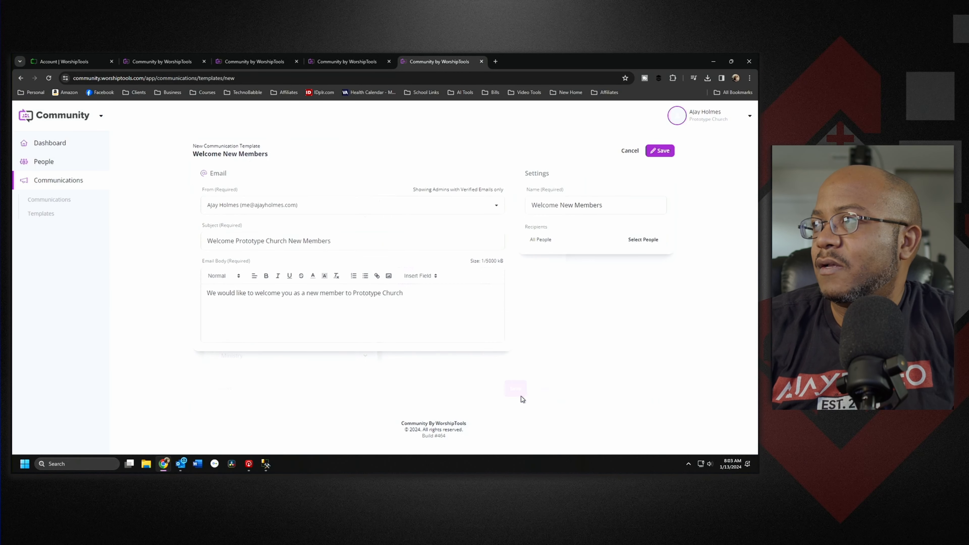
{"action": "left_click", "coordinate": [664, 151]}
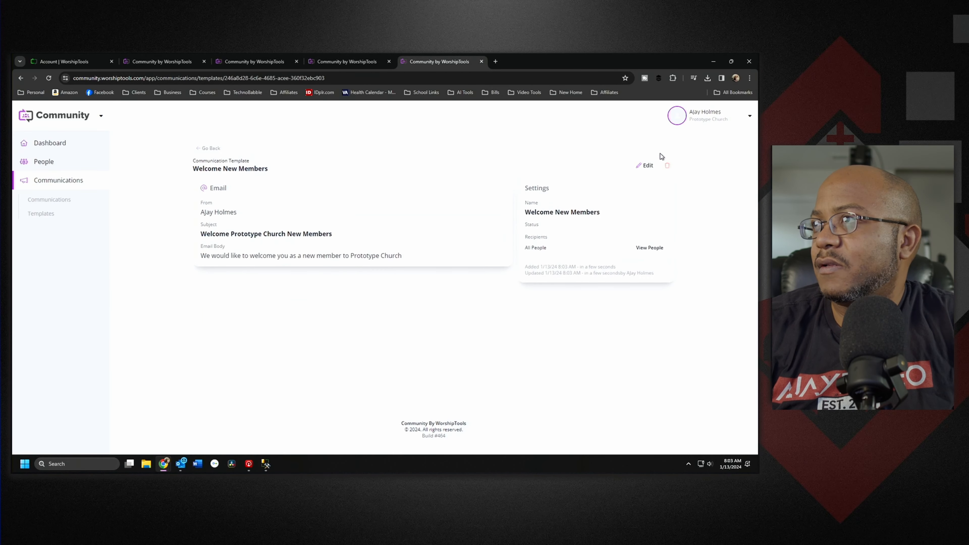
{"action": "left_click", "coordinate": [48, 219]}
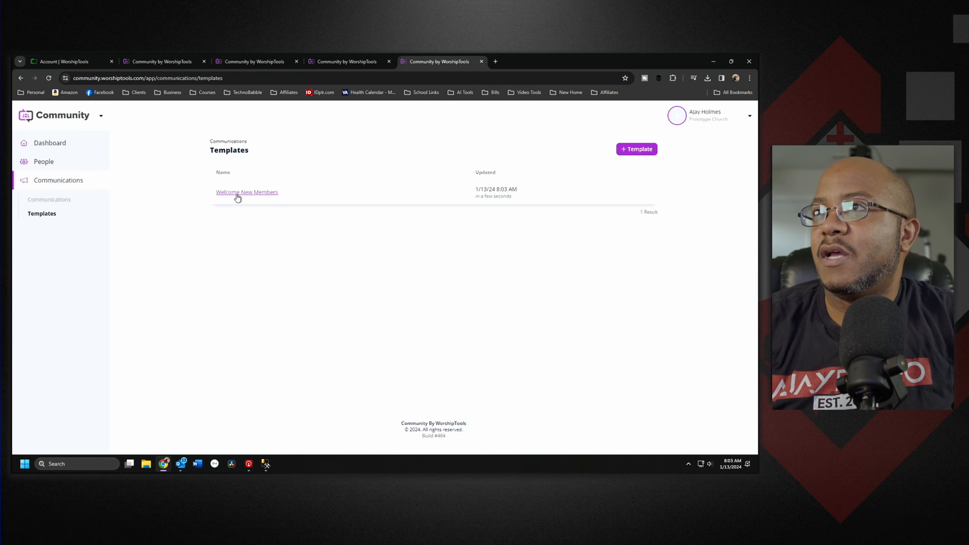
{"action": "left_click", "coordinate": [50, 168]}
Step: Create a Date-type people custom field named 'Joined Church'
{"action": "left_click", "coordinate": [49, 193]}
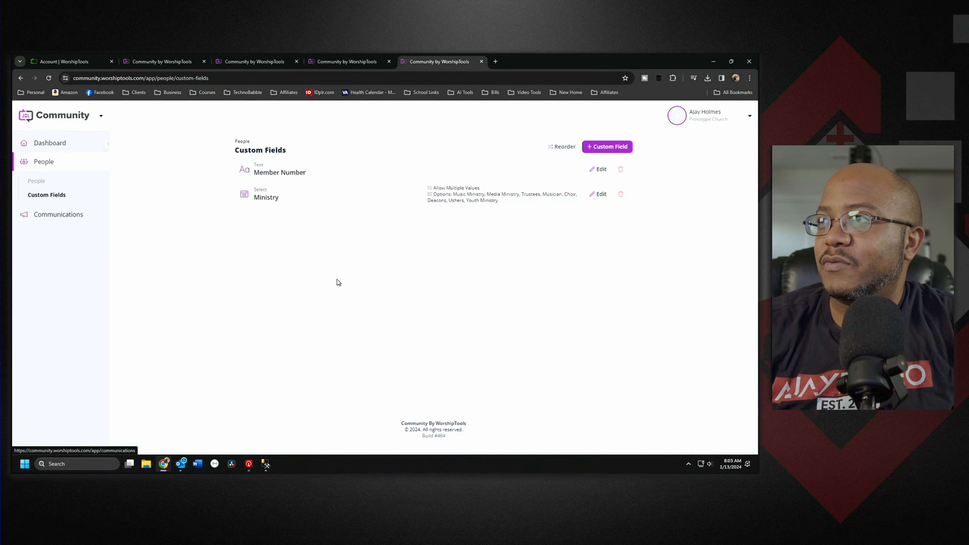
{"action": "left_click", "coordinate": [610, 149]}
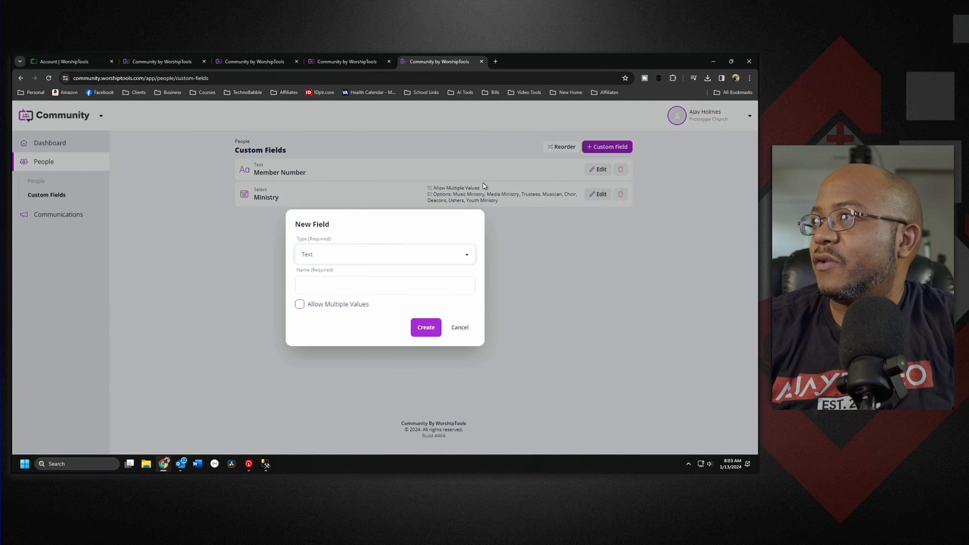
{"action": "left_click", "coordinate": [359, 256]}
{"action": "left_click", "coordinate": [322, 283]}
{"action": "left_click", "coordinate": [323, 284]}
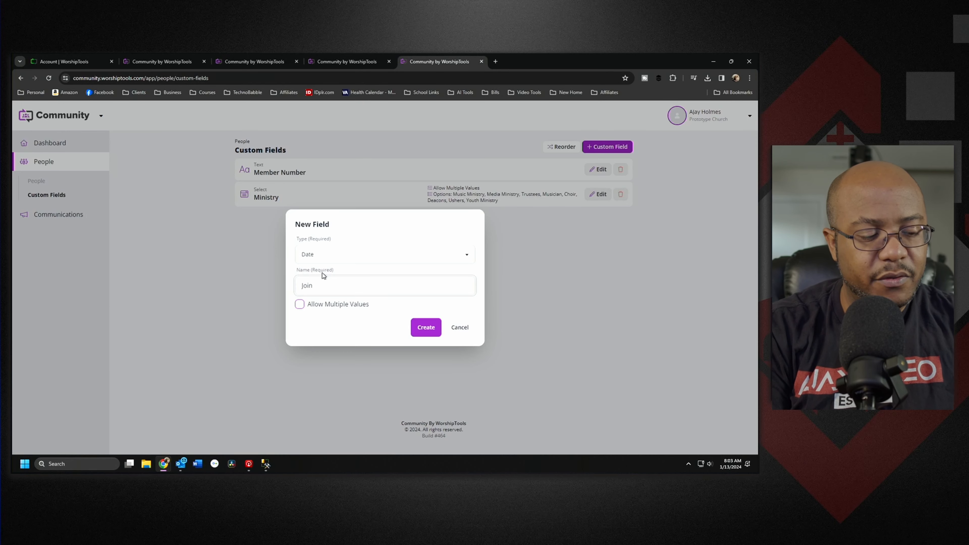
{"action": "type", "text": "Joined Church"}
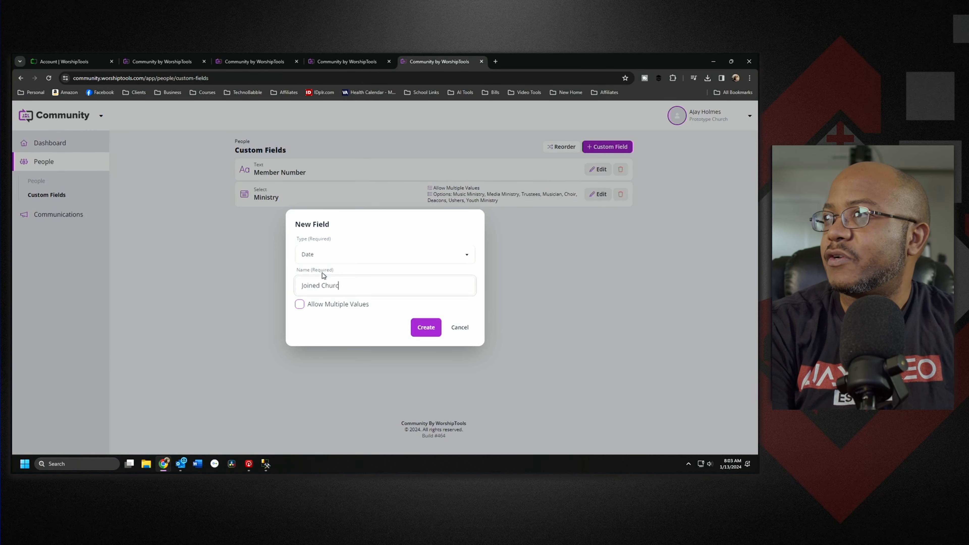
{"action": "left_click", "coordinate": [427, 330]}
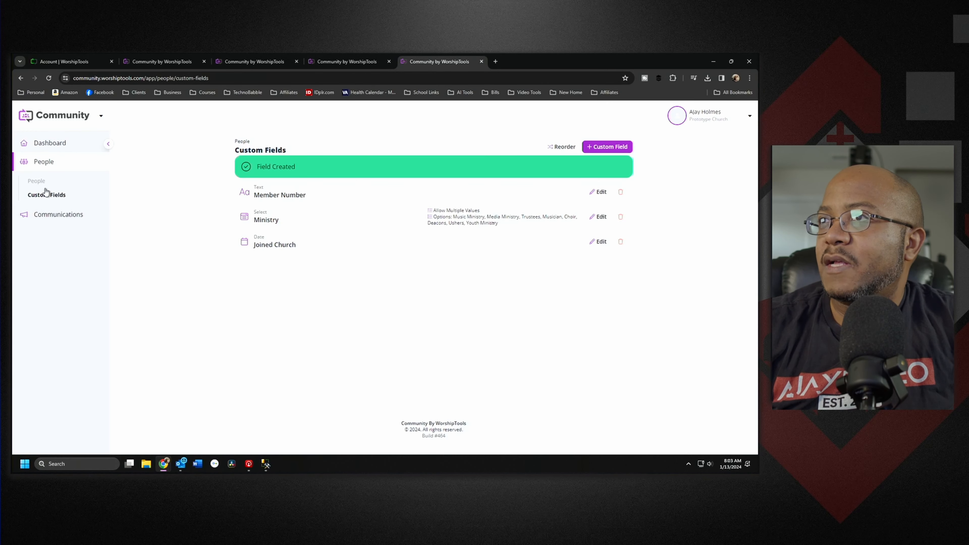
Step: Give the first member a January 2024 Joined Church date and save the profile
{"action": "left_click", "coordinate": [37, 180]}
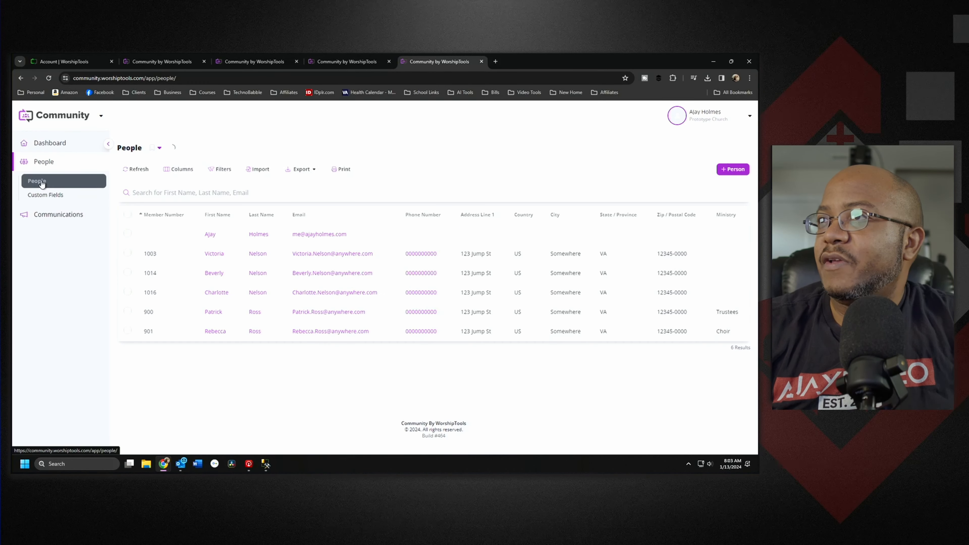
{"action": "left_click", "coordinate": [215, 332]}
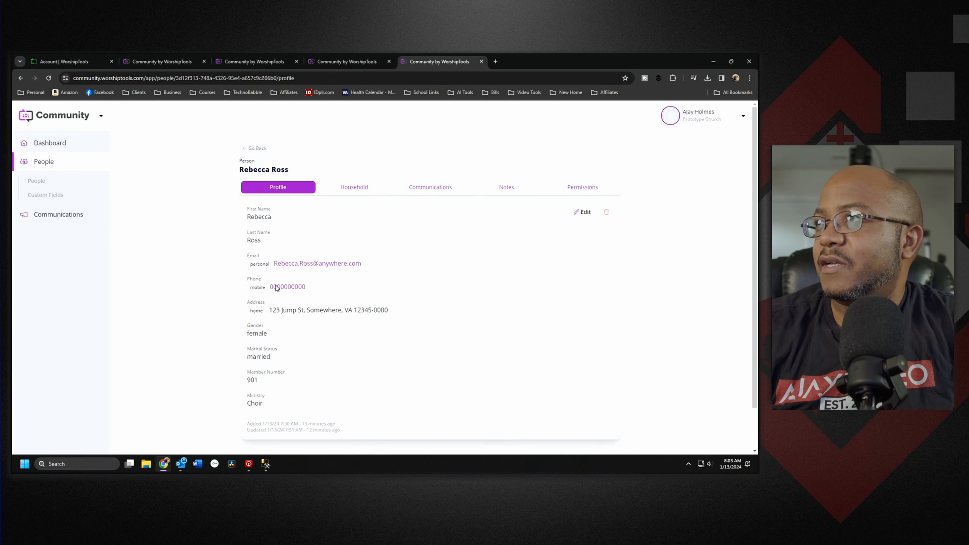
{"action": "left_click", "coordinate": [583, 211]}
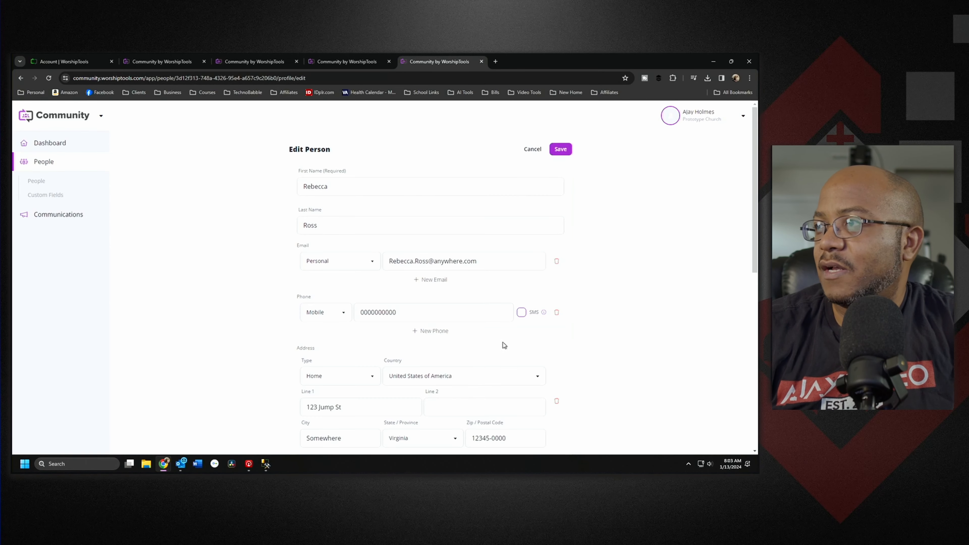
{"action": "scroll", "coordinate": [504, 342], "scroll_direction": "down", "scroll_amount": 5}
{"action": "scroll", "coordinate": [503, 342], "scroll_direction": "down", "scroll_amount": 3}
{"action": "left_click", "coordinate": [348, 369]}
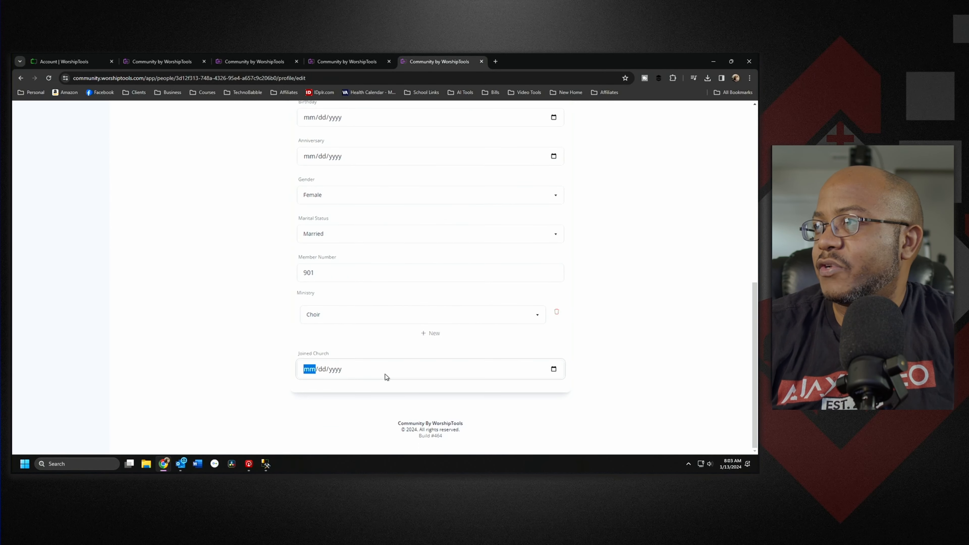
{"action": "left_click", "coordinate": [553, 368]}
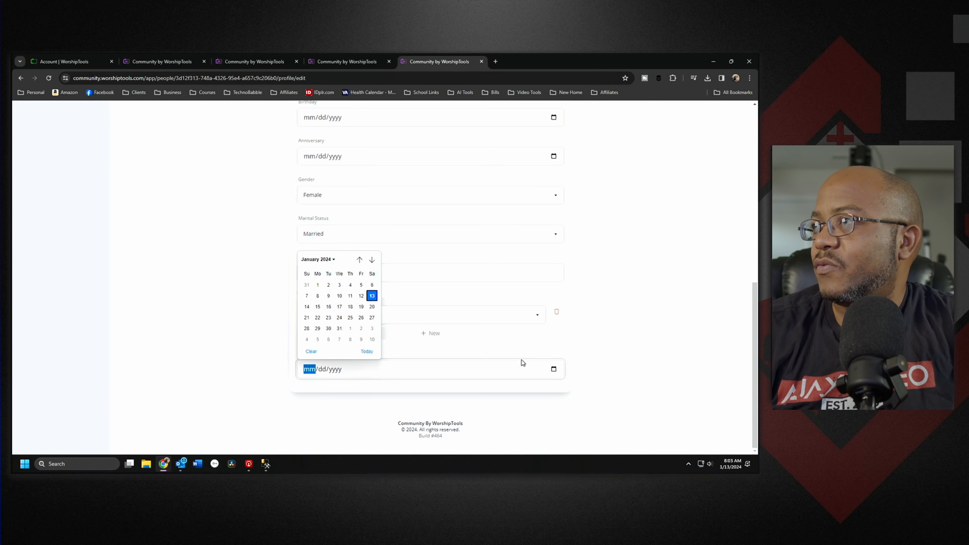
{"action": "left_click", "coordinate": [327, 297]}
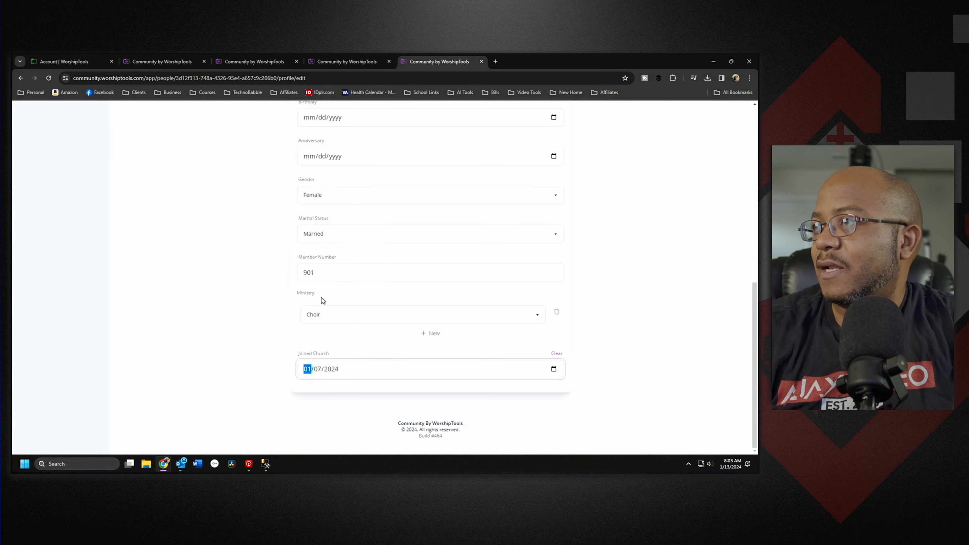
{"action": "scroll", "coordinate": [600, 297], "scroll_direction": "up", "scroll_amount": 10}
{"action": "left_click", "coordinate": [561, 149]}
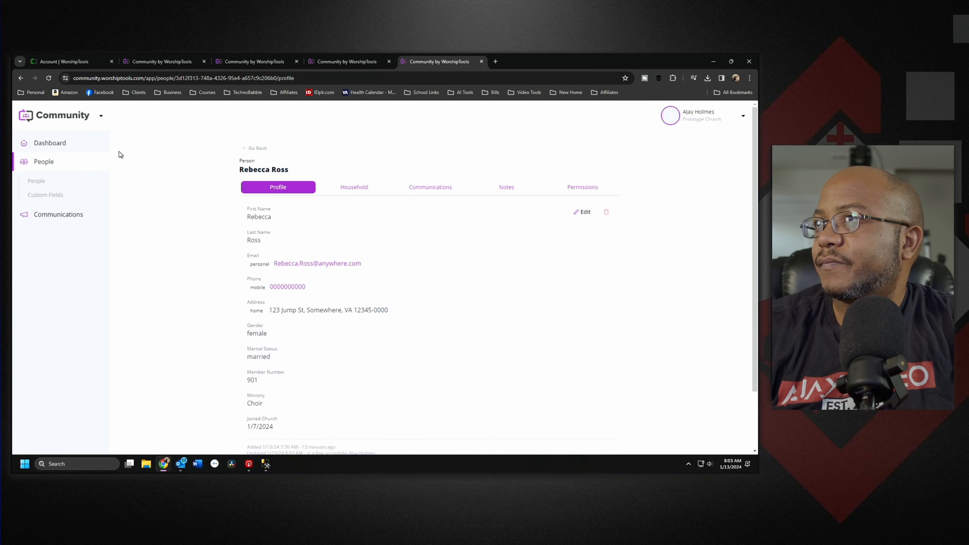
Step: Give a second member a Joined Church date of 1/7/2024 and save the profile
{"action": "left_click", "coordinate": [256, 148]}
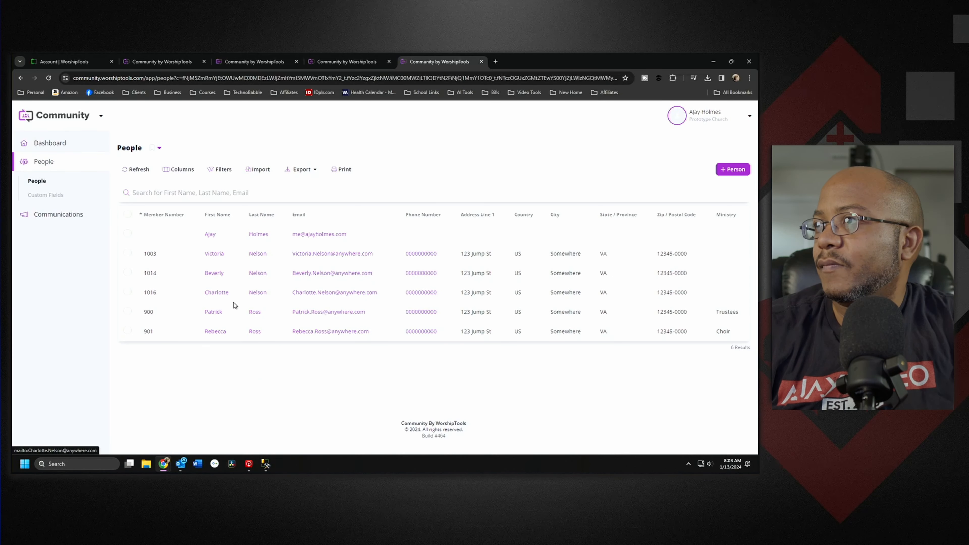
{"action": "left_click", "coordinate": [219, 312]}
{"action": "left_click", "coordinate": [586, 195]}
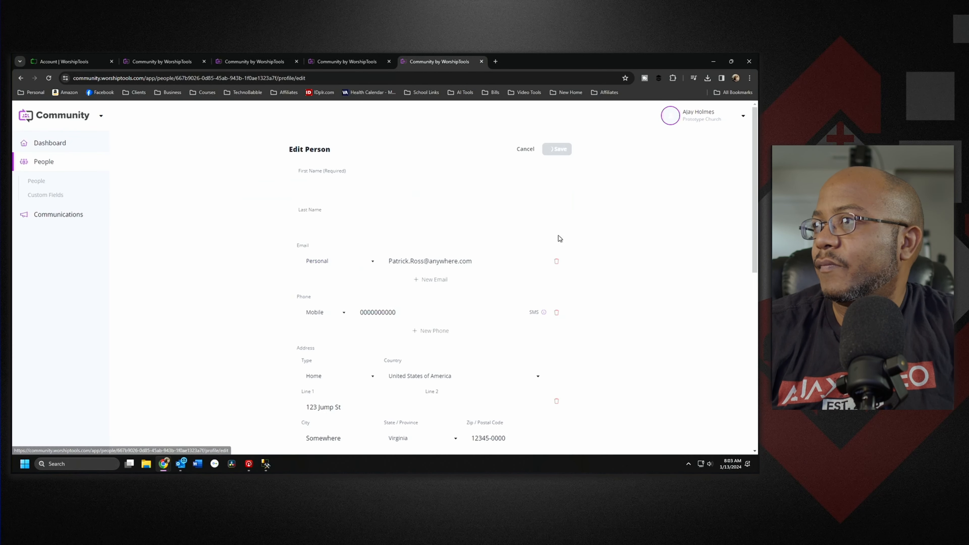
{"action": "scroll", "coordinate": [490, 363], "scroll_direction": "down", "scroll_amount": 10}
{"action": "left_click", "coordinate": [553, 369]}
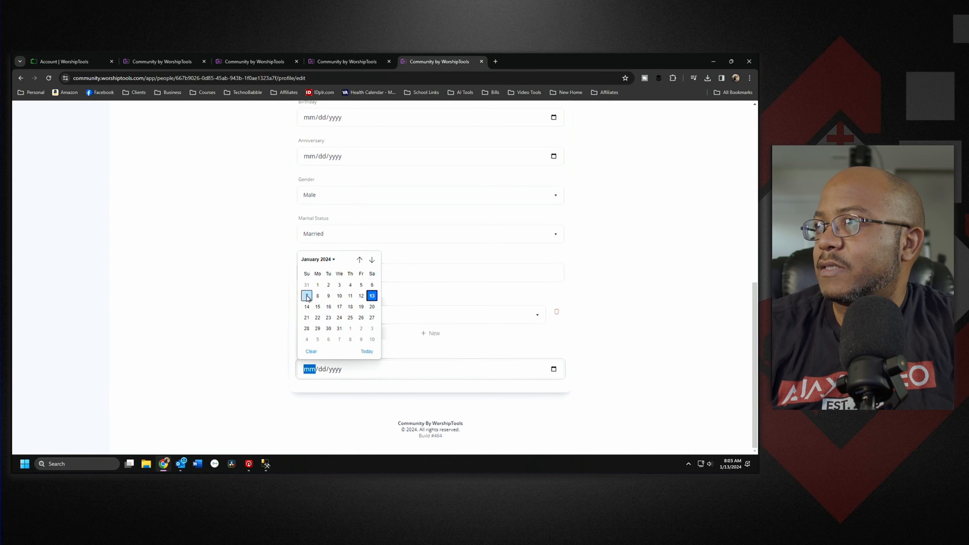
{"action": "scroll", "coordinate": [503, 319], "scroll_direction": "up", "scroll_amount": 6}
{"action": "scroll", "coordinate": [503, 319], "scroll_direction": "up", "scroll_amount": 6}
{"action": "left_click", "coordinate": [559, 148]}
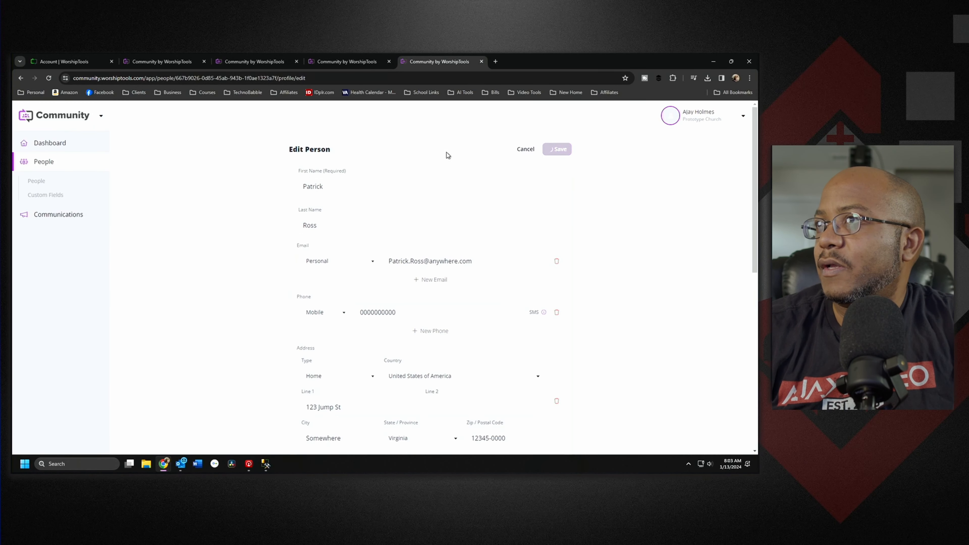
{"action": "left_click", "coordinate": [47, 216]}
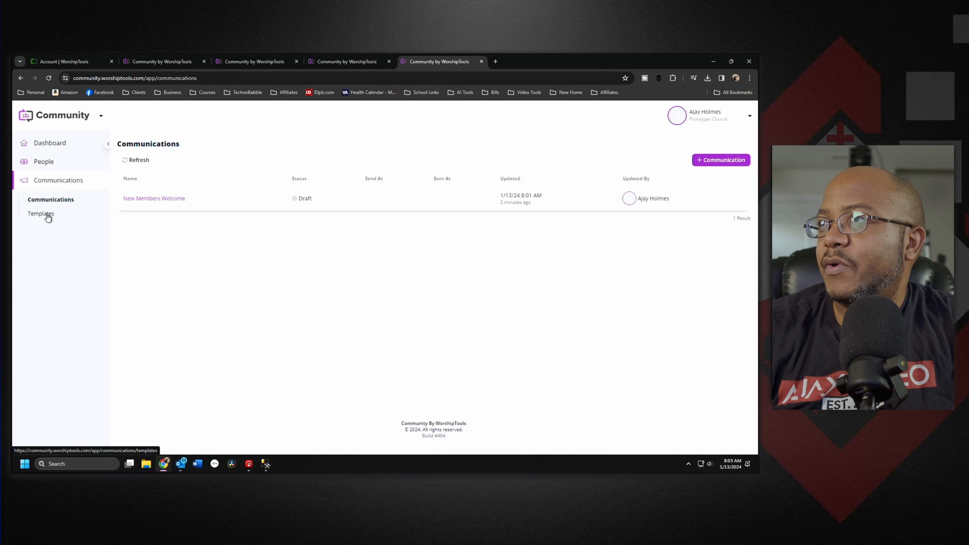
Step: Edit the Welcome New Members template's recipients and expand the Joined Church filter
{"action": "left_click", "coordinate": [50, 220]}
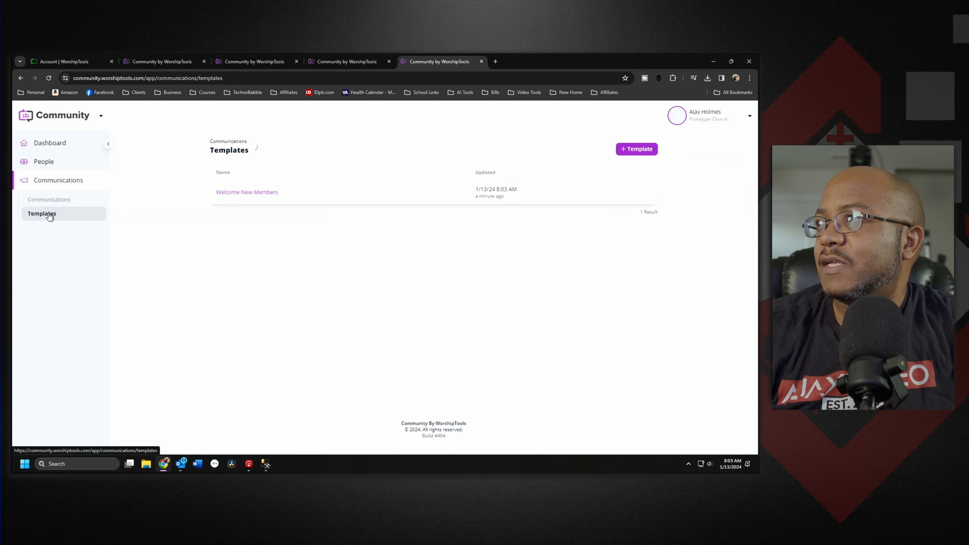
{"action": "left_click", "coordinate": [252, 195]}
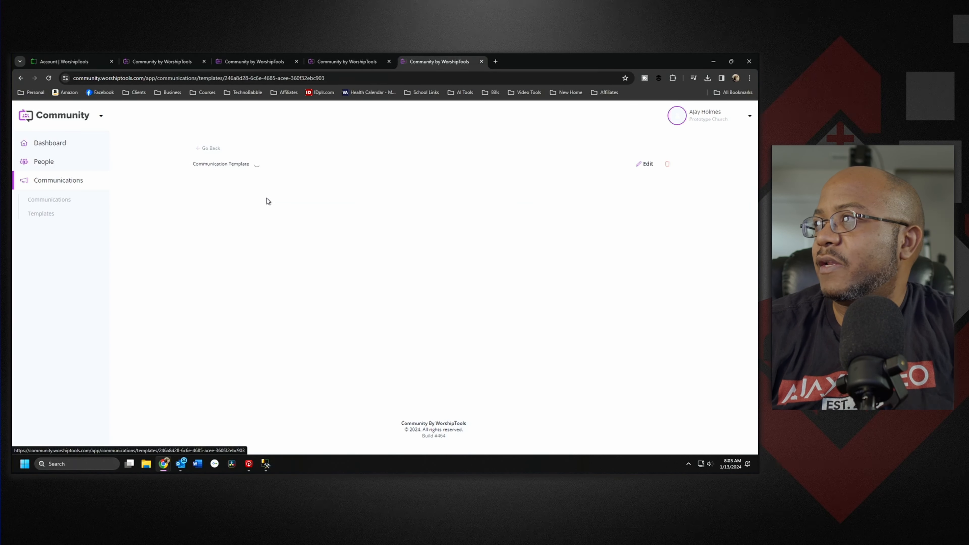
{"action": "left_click", "coordinate": [648, 166]}
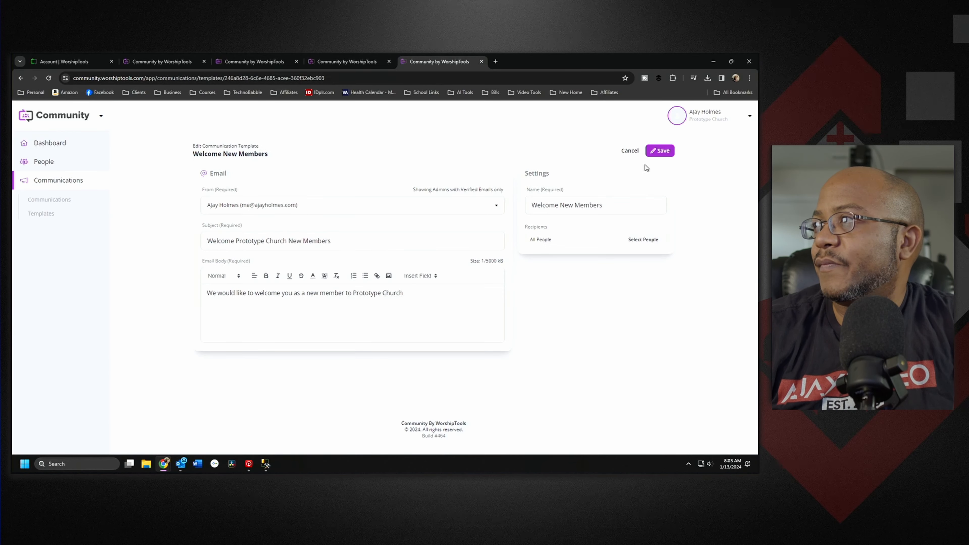
{"action": "left_click", "coordinate": [644, 240]}
{"action": "scroll", "coordinate": [345, 319], "scroll_direction": "down", "scroll_amount": 5}
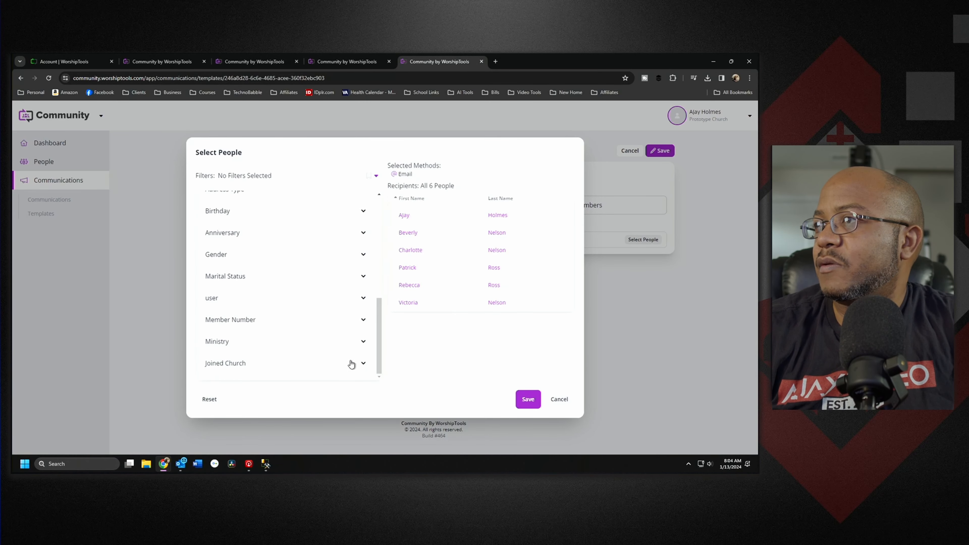
{"action": "left_click", "coordinate": [363, 365]}
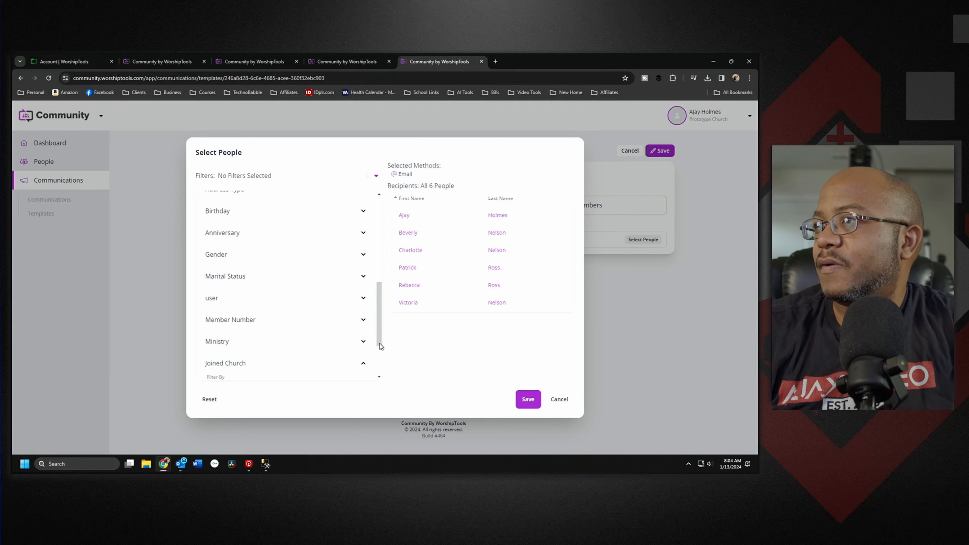
{"action": "scroll", "coordinate": [380, 349], "scroll_direction": "down", "scroll_amount": 2}
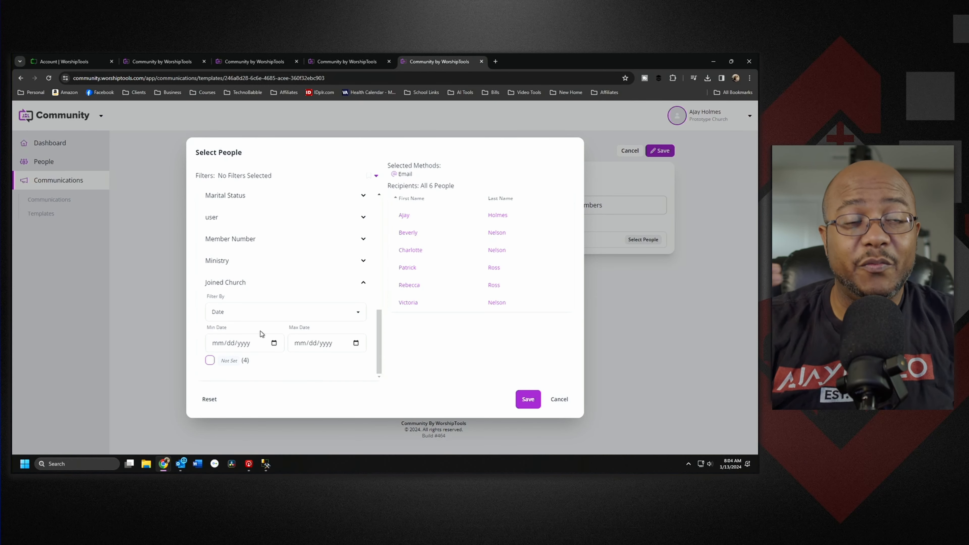
Step: Filter recipients to Joined Church 12/31/2023 through 01/13/2024, apply it, and save the template
{"action": "left_click", "coordinate": [274, 343]}
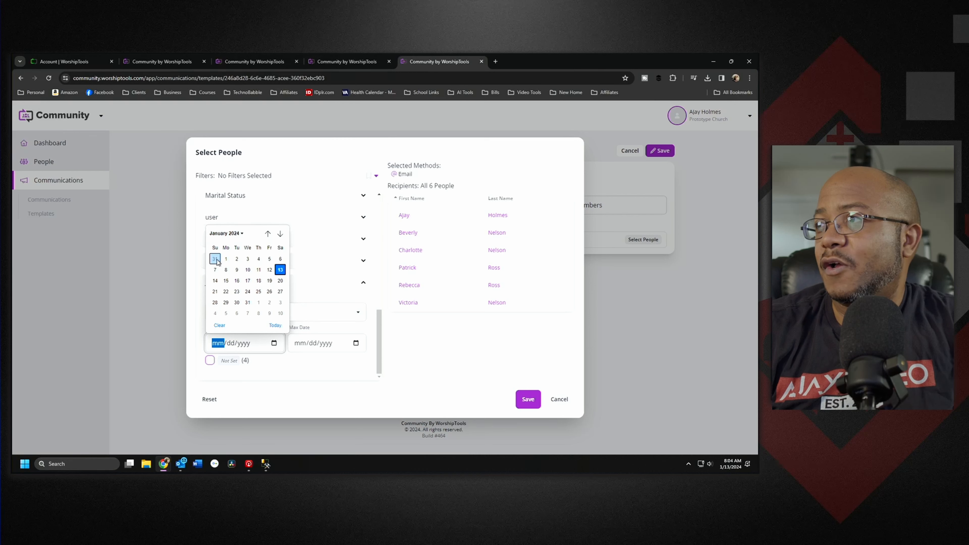
{"action": "left_click", "coordinate": [215, 259]}
{"action": "left_click", "coordinate": [355, 343]}
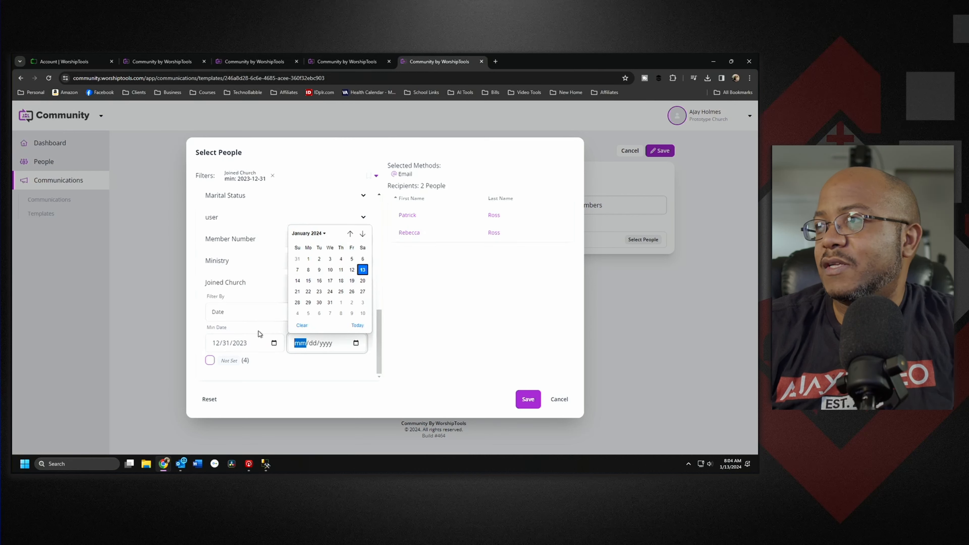
{"action": "left_click", "coordinate": [274, 343]}
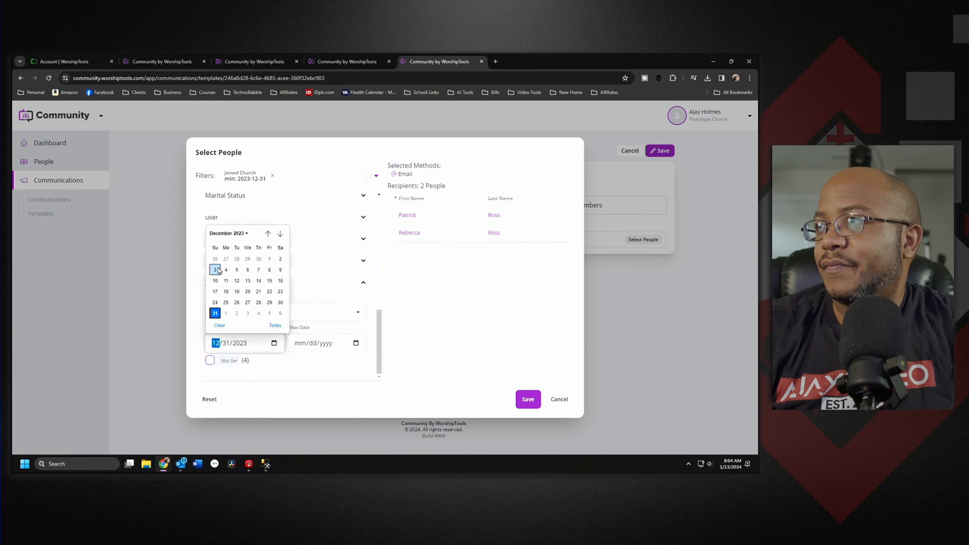
{"action": "left_click", "coordinate": [356, 343]}
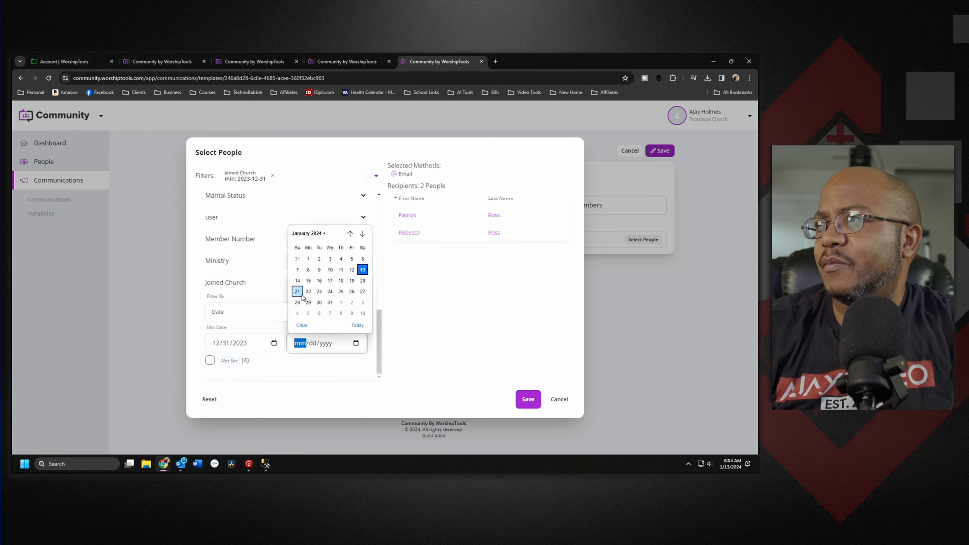
{"action": "left_click", "coordinate": [298, 281]}
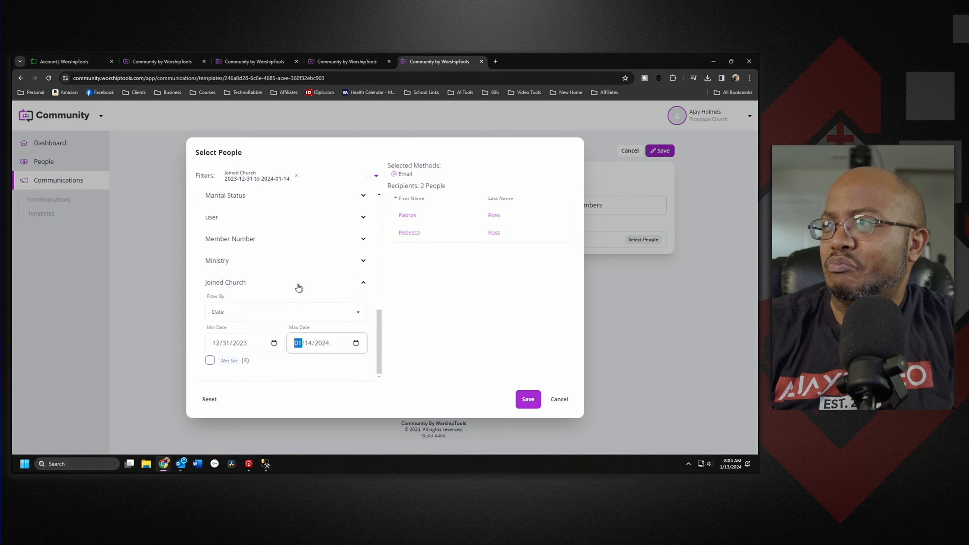
{"action": "left_click", "coordinate": [356, 343]}
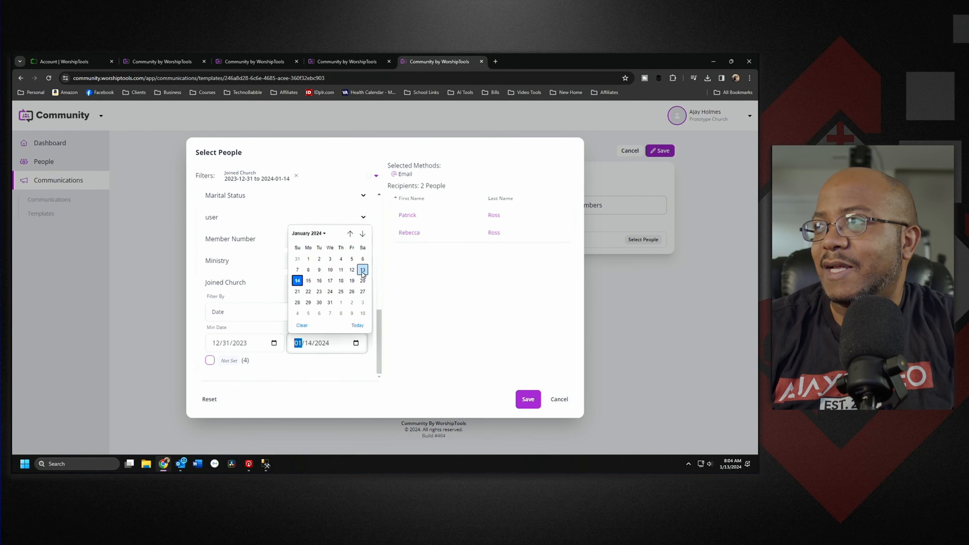
{"action": "left_click", "coordinate": [361, 274]}
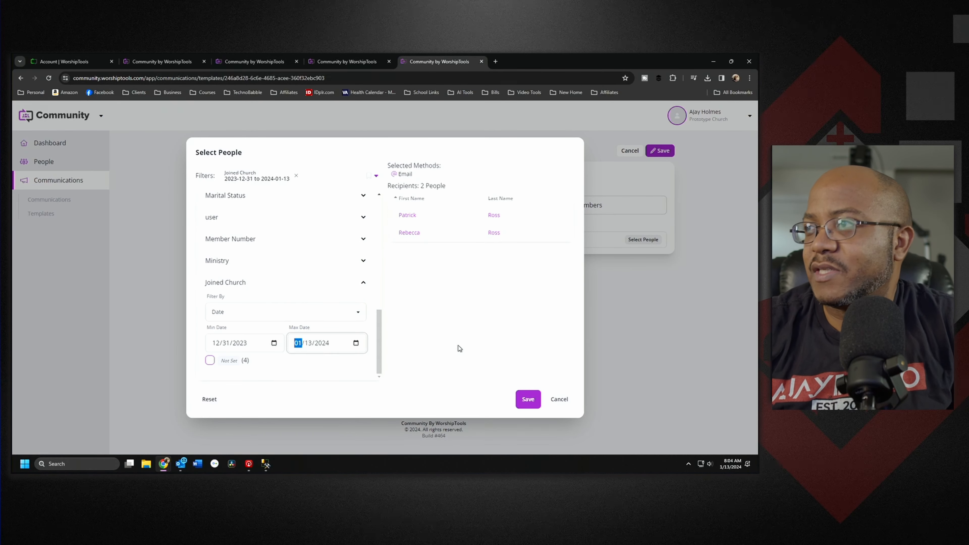
{"action": "left_click", "coordinate": [529, 399]}
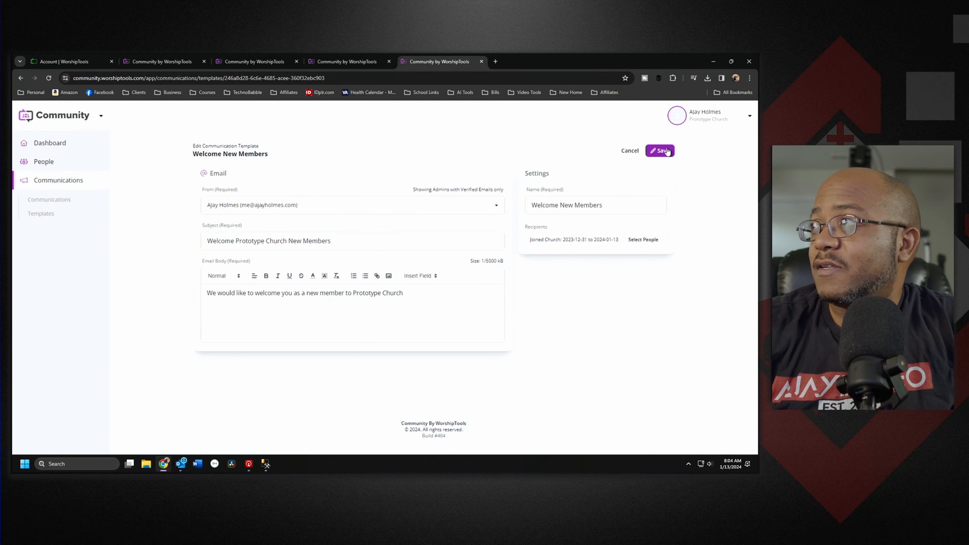
{"action": "left_click", "coordinate": [665, 151]}
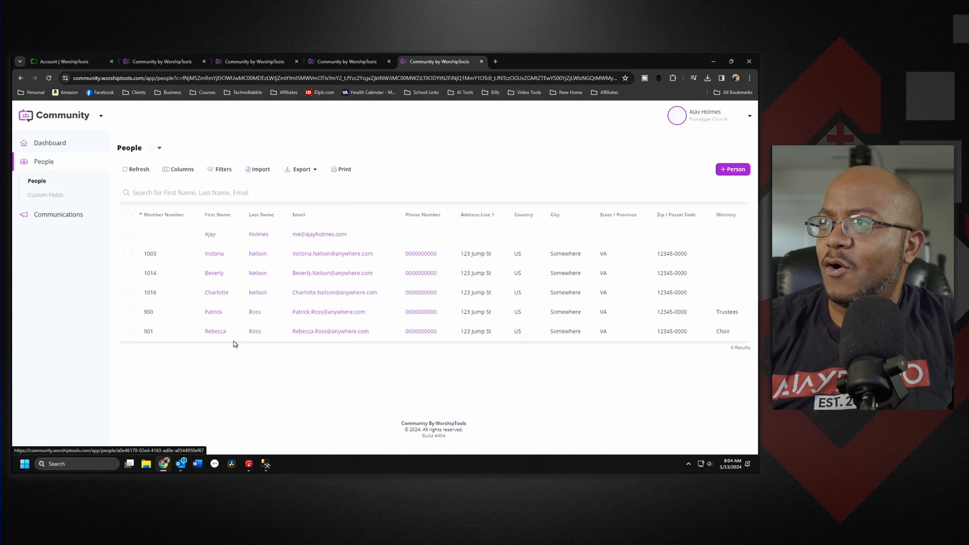
Step: Review the last member's Communications tab and the Welcome New Members template's recipient list
{"action": "left_click", "coordinate": [217, 332]}
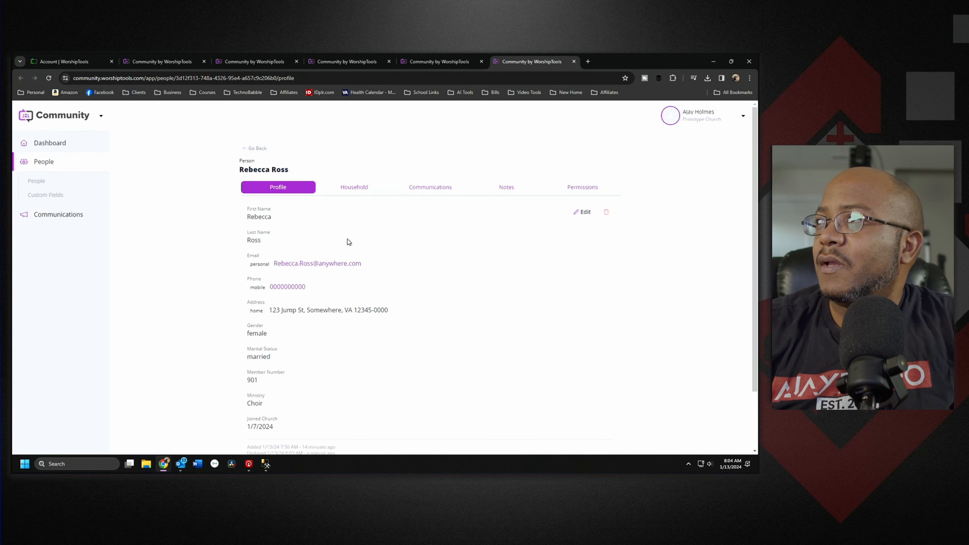
{"action": "left_click", "coordinate": [433, 189]}
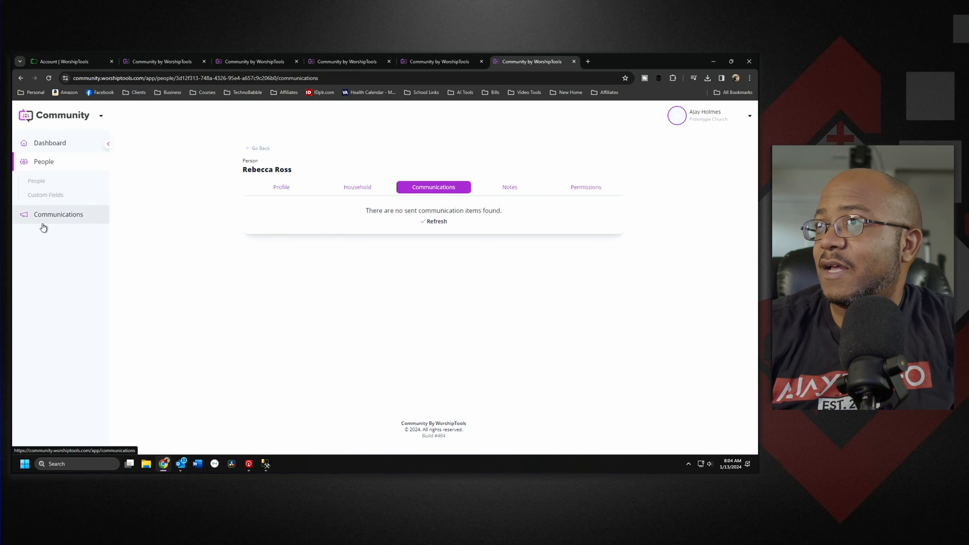
{"action": "left_click", "coordinate": [64, 221]}
{"action": "left_click", "coordinate": [43, 215]}
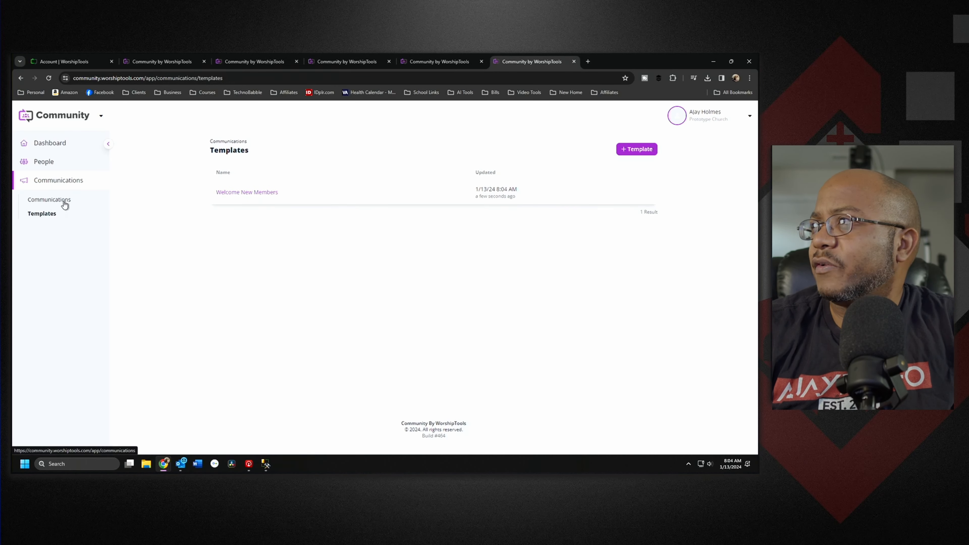
{"action": "left_click", "coordinate": [258, 192]}
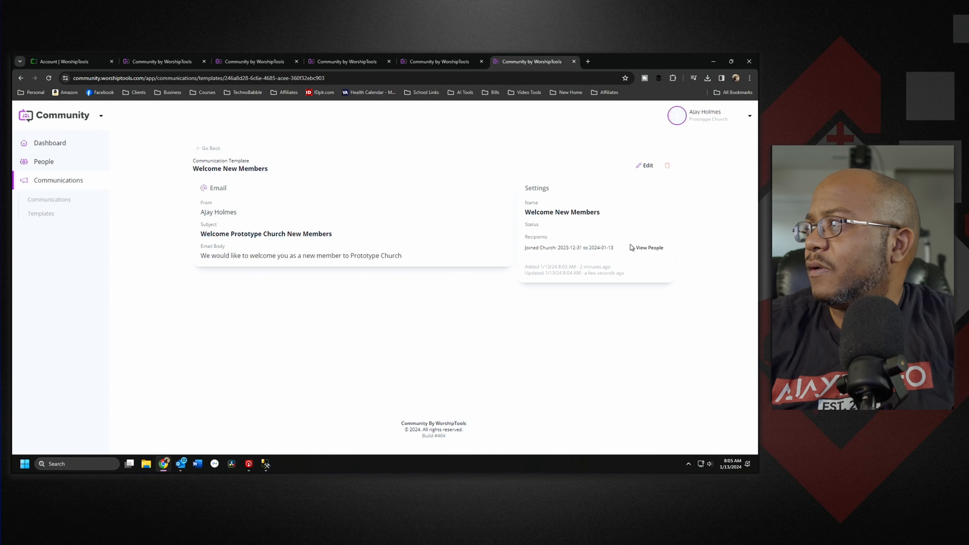
{"action": "left_click", "coordinate": [645, 247]}
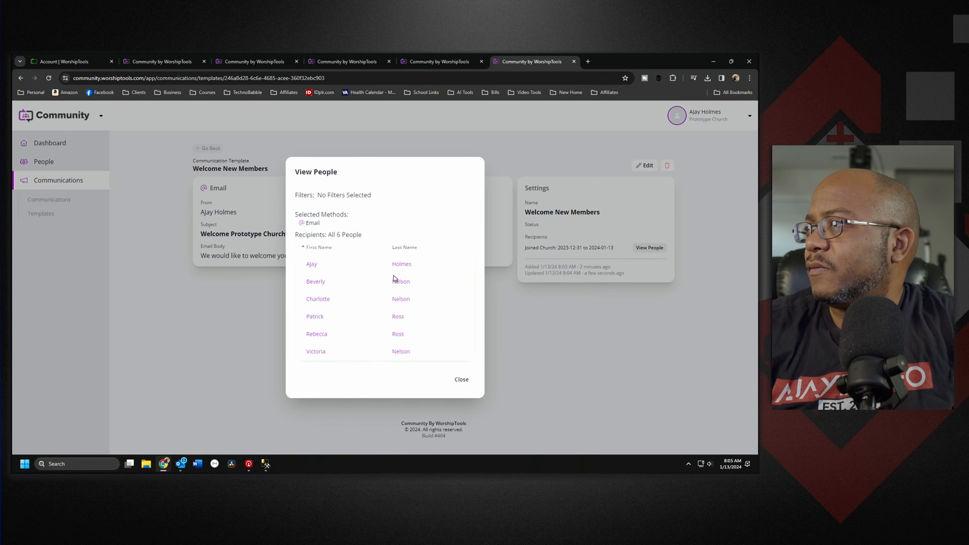
{"action": "left_click", "coordinate": [462, 380]}
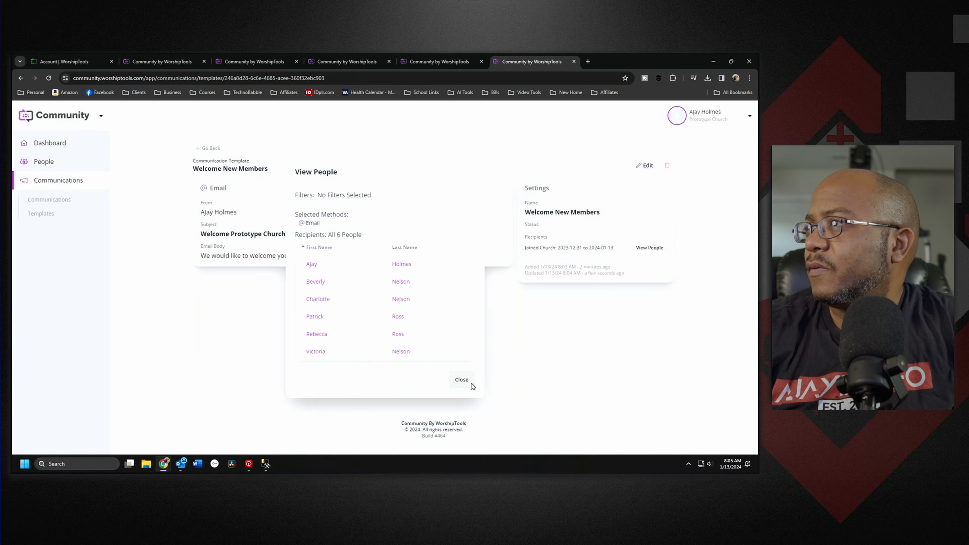
{"action": "left_click", "coordinate": [56, 200]}
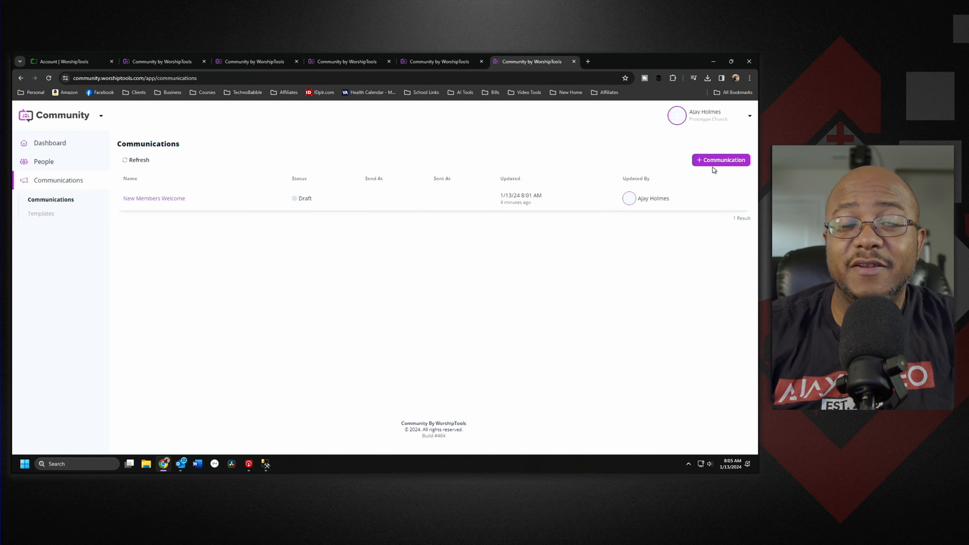
Step: Create a communication from the Welcome New Members template named 'Prototype Church' and save it
{"action": "left_click", "coordinate": [716, 160]}
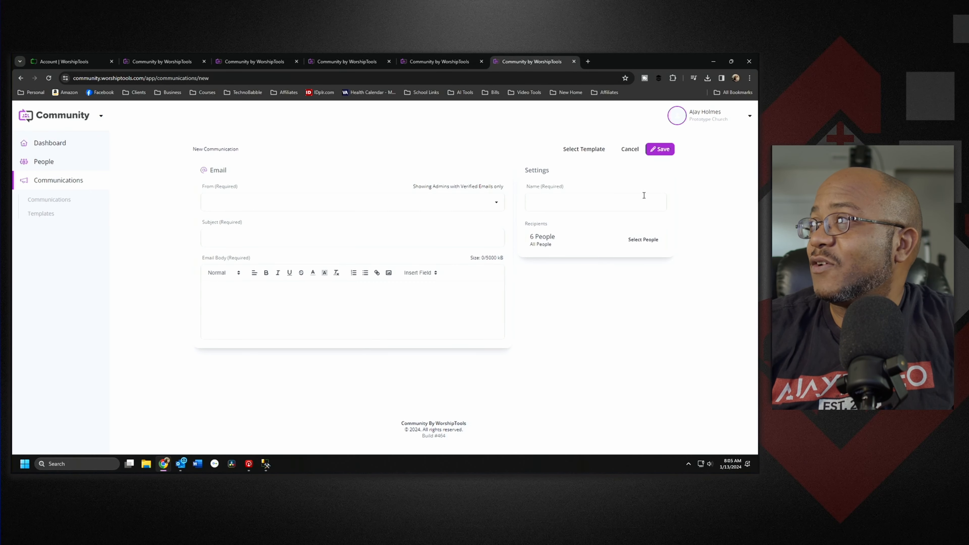
{"action": "left_click", "coordinate": [584, 149]}
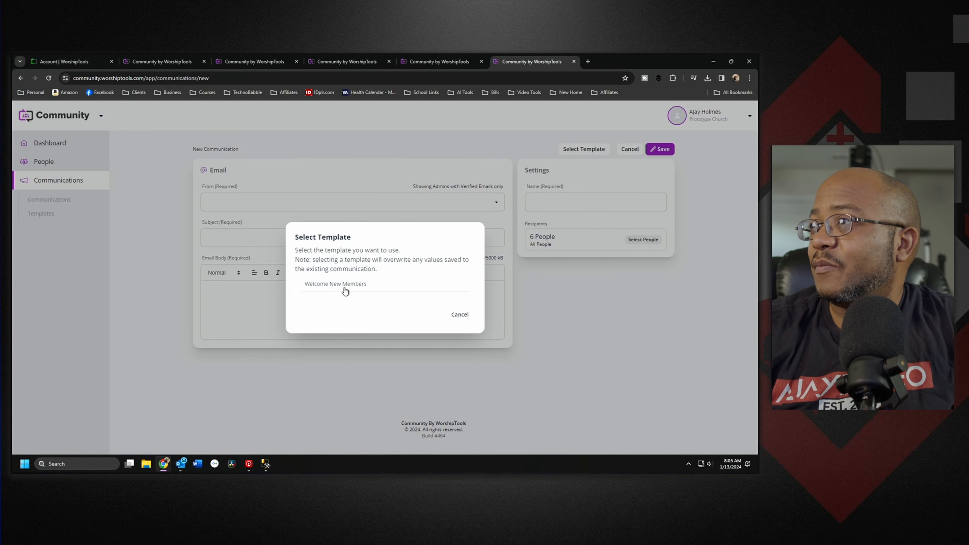
{"action": "left_click", "coordinate": [335, 284]}
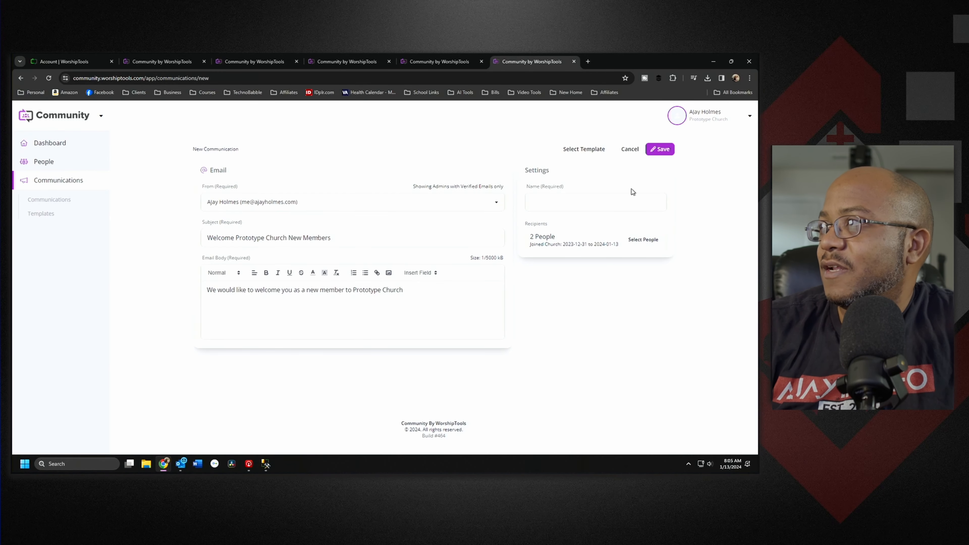
{"action": "left_click", "coordinate": [596, 205]}
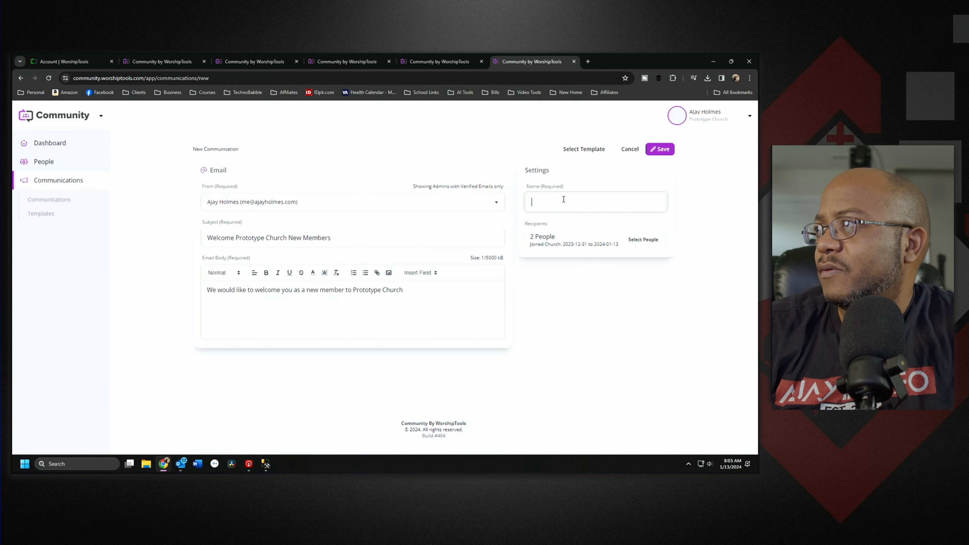
{"action": "type", "text": "Pro"}
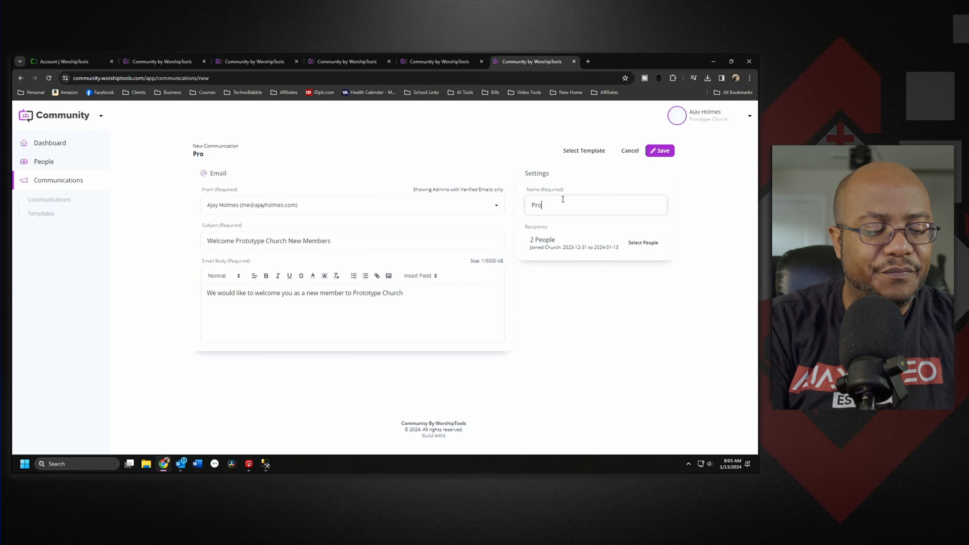
{"action": "type", "text": "totype Church"}
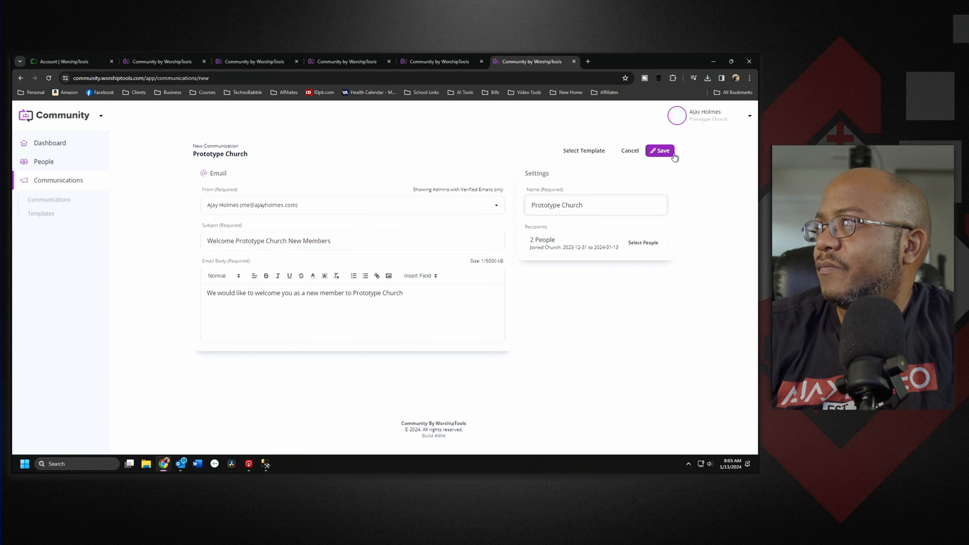
{"action": "left_click", "coordinate": [665, 156]}
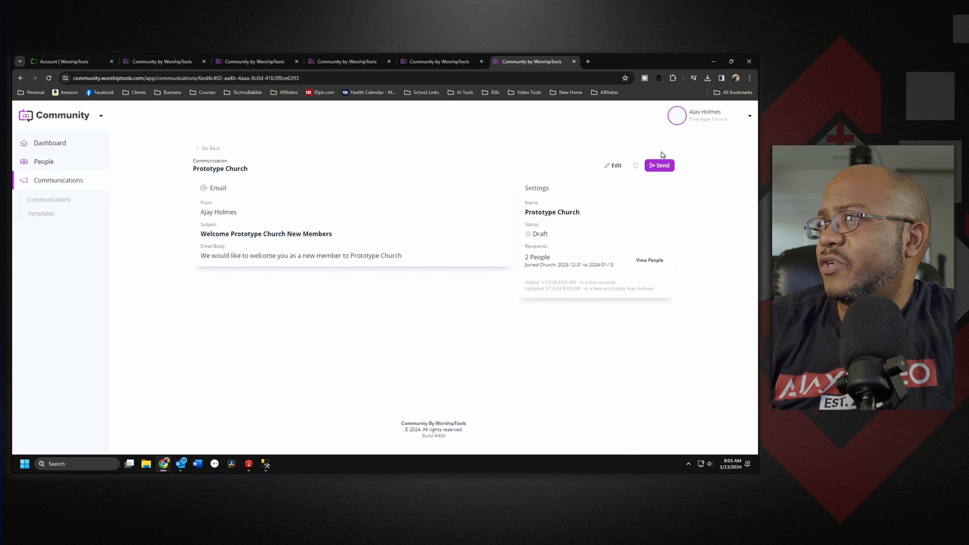
Step: Open the Prototype Church communication and send it now
{"action": "left_click", "coordinate": [211, 148]}
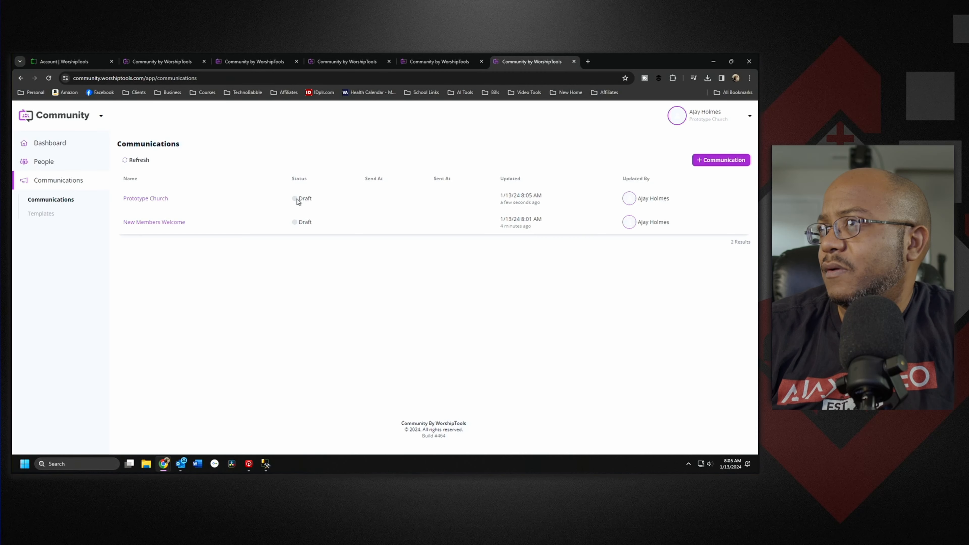
{"action": "left_click", "coordinate": [145, 199]}
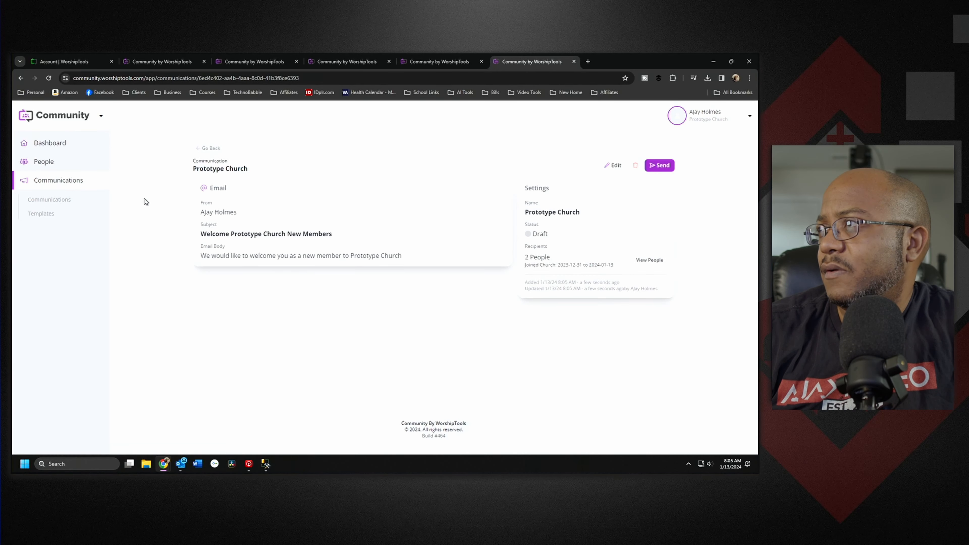
{"action": "left_click", "coordinate": [661, 167]}
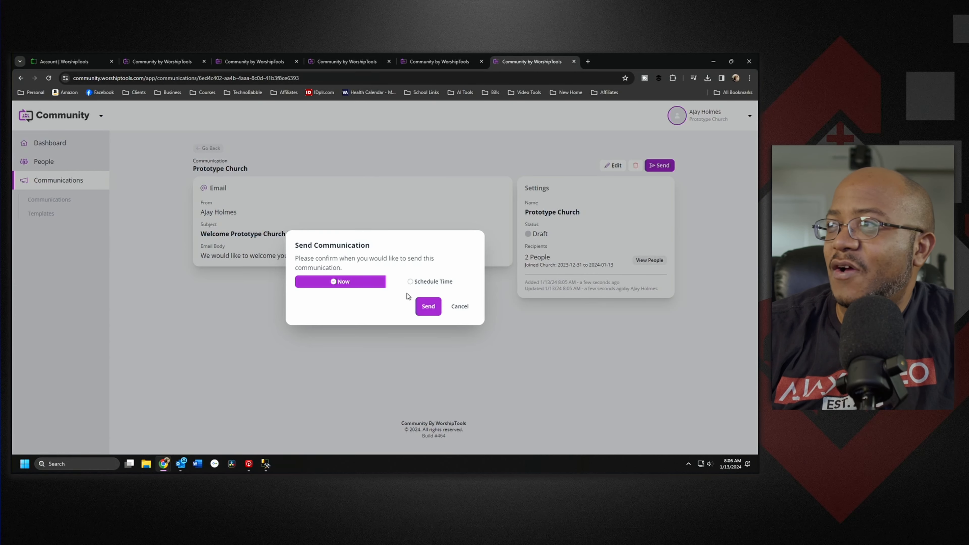
{"action": "left_click", "coordinate": [432, 306]}
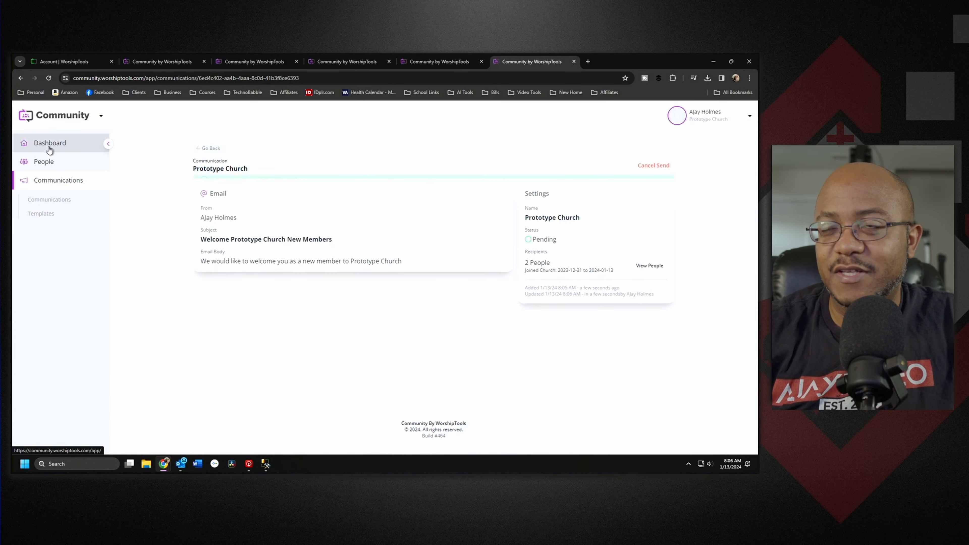
Step: Open the last member's profile from the People list in a new tab
{"action": "left_click", "coordinate": [47, 163]}
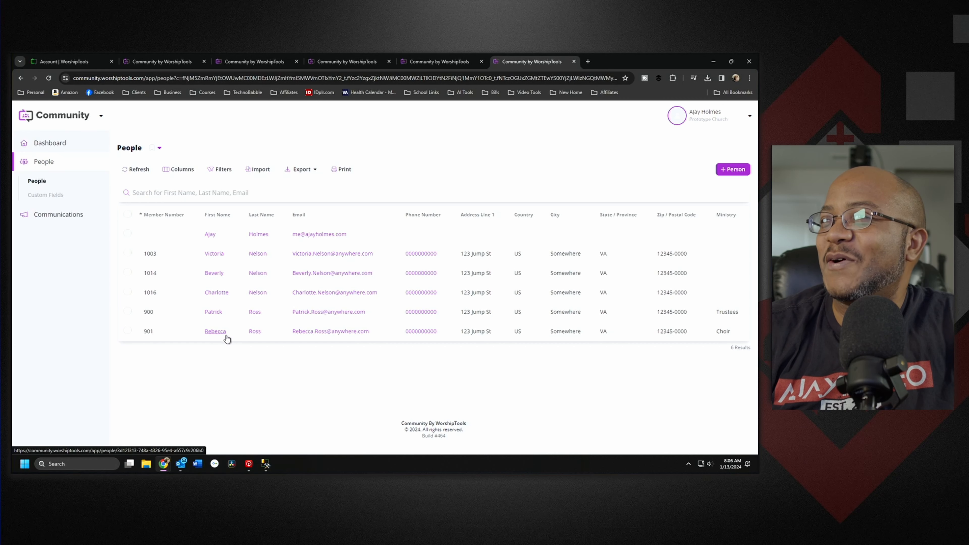
{"action": "left_click", "coordinate": [257, 333]}
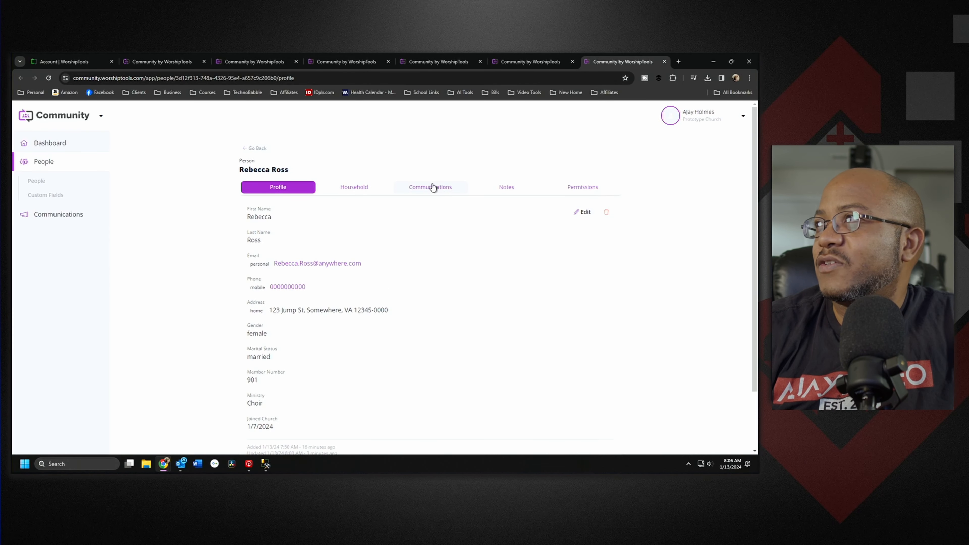
{"action": "left_click", "coordinate": [350, 61]}
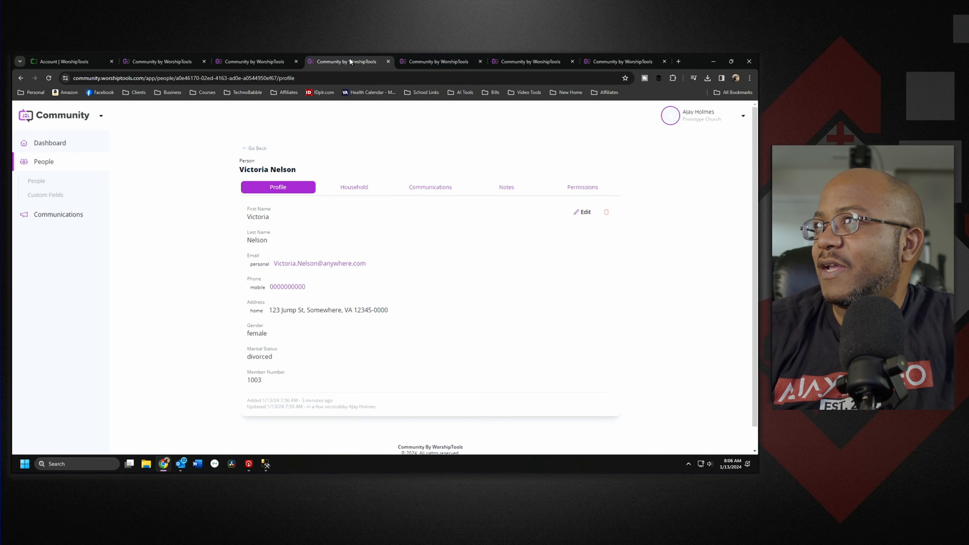
Step: Close the extra profile and People tabs, then launch the Community dashboard in a new tab
{"action": "middle_click", "coordinate": [361, 62]}
{"action": "middle_click", "coordinate": [361, 61]}
{"action": "middle_click", "coordinate": [360, 59]}
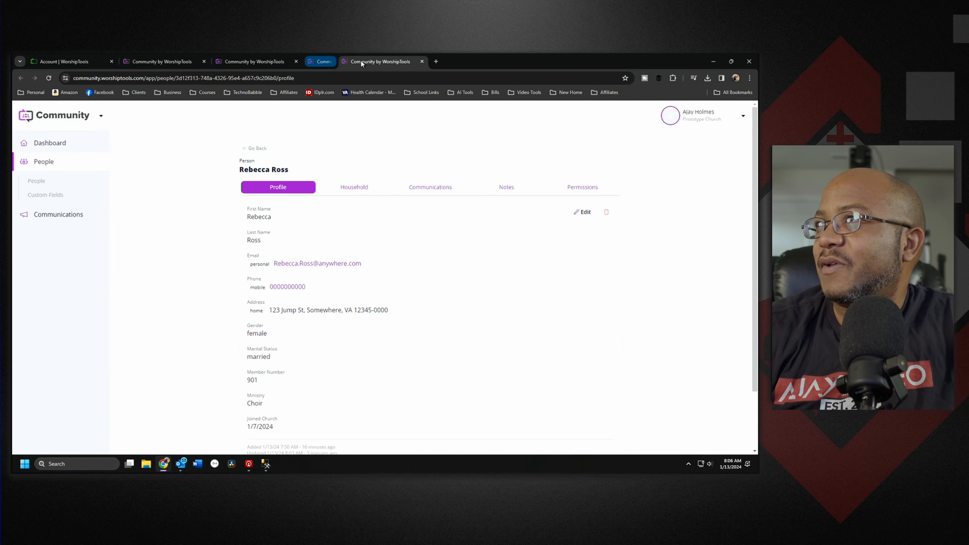
{"action": "middle_click", "coordinate": [361, 60]}
{"action": "middle_click", "coordinate": [334, 60]}
{"action": "middle_click", "coordinate": [277, 60]}
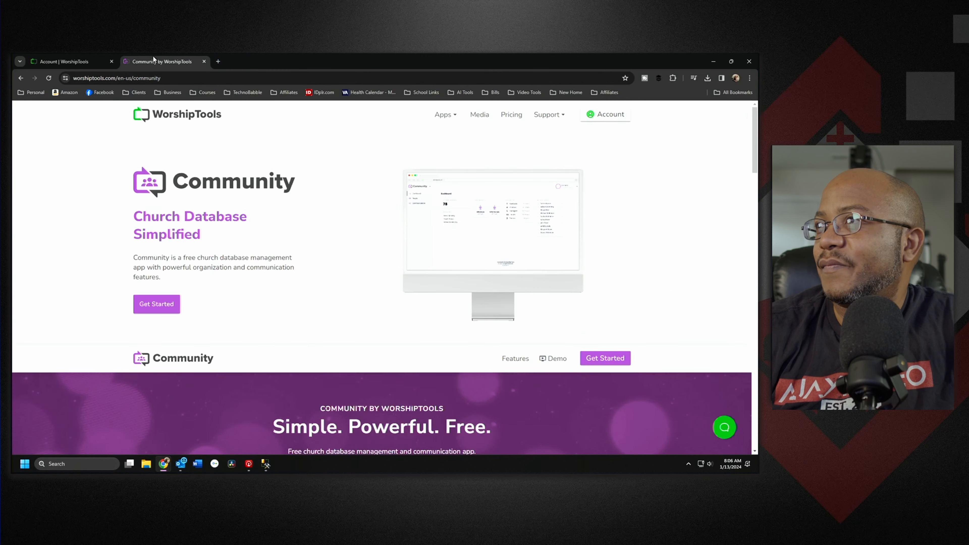
{"action": "left_click", "coordinate": [166, 309]}
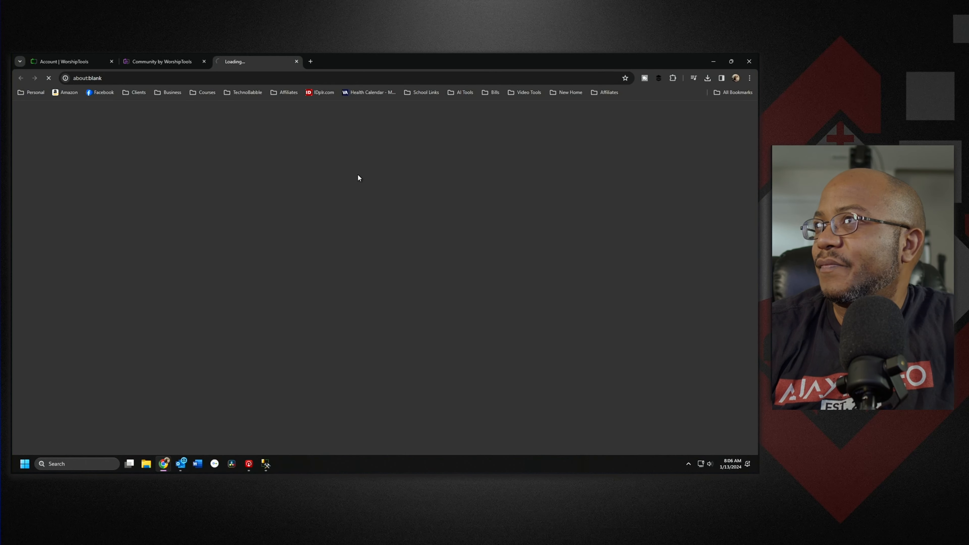
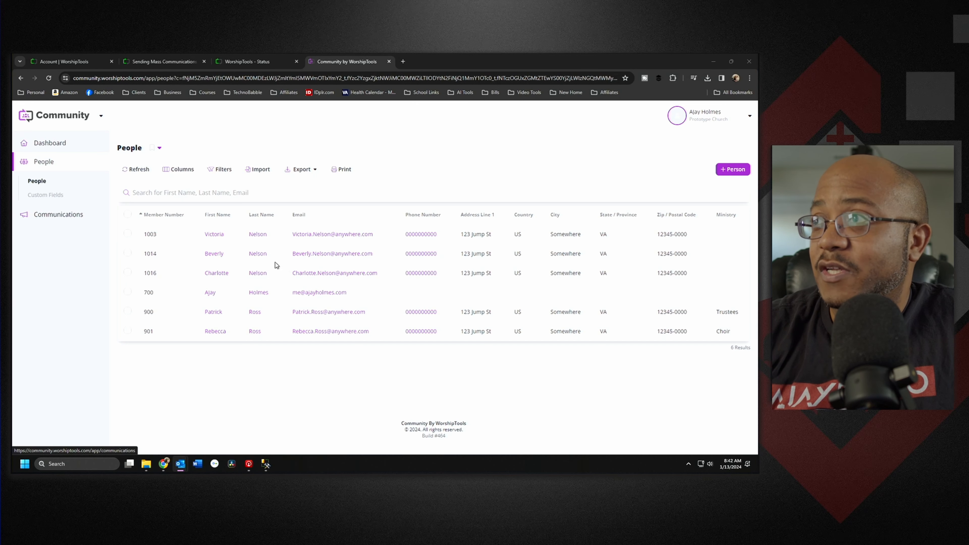
Step: Confirm the email reached a member via their profile's Communications, then list all communications
{"action": "left_click", "coordinate": [210, 294]}
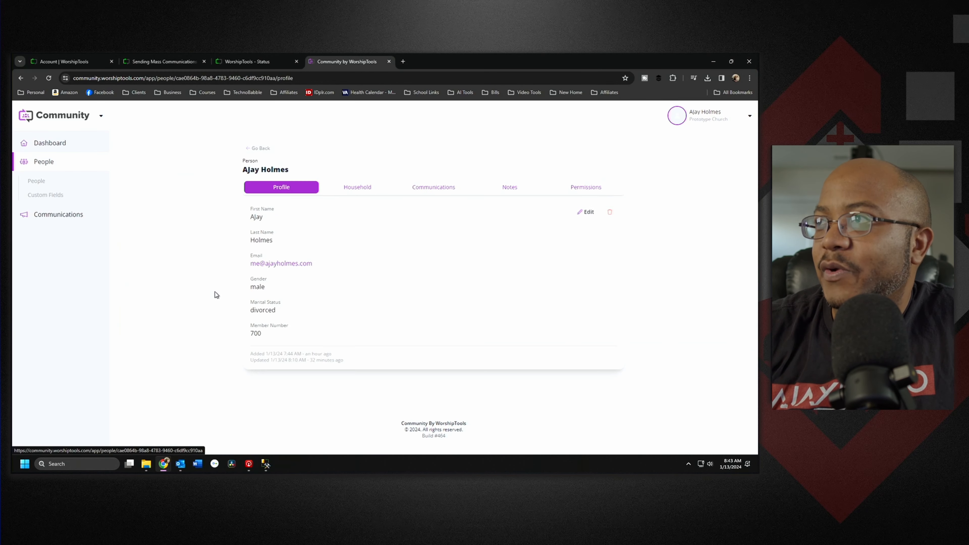
{"action": "left_click", "coordinate": [430, 191]}
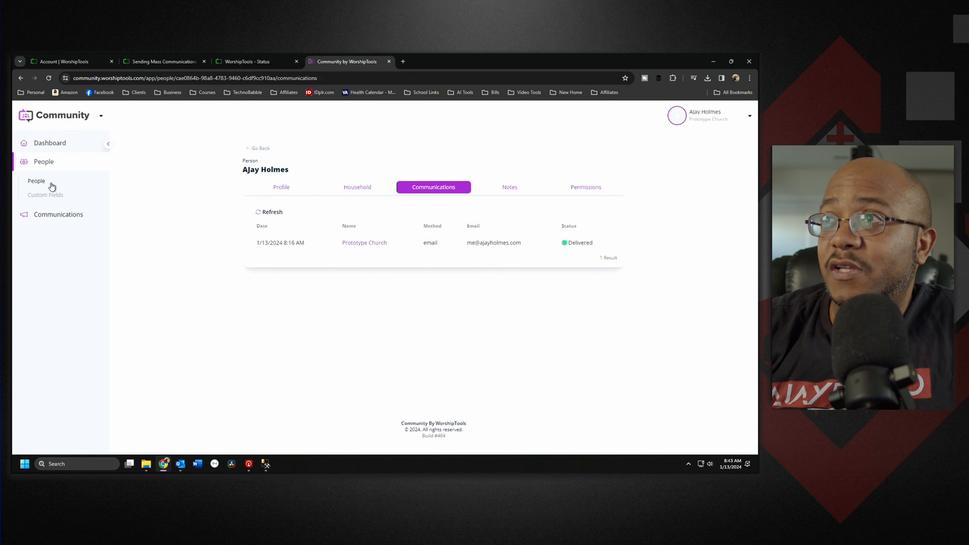
{"action": "left_click", "coordinate": [60, 221]}
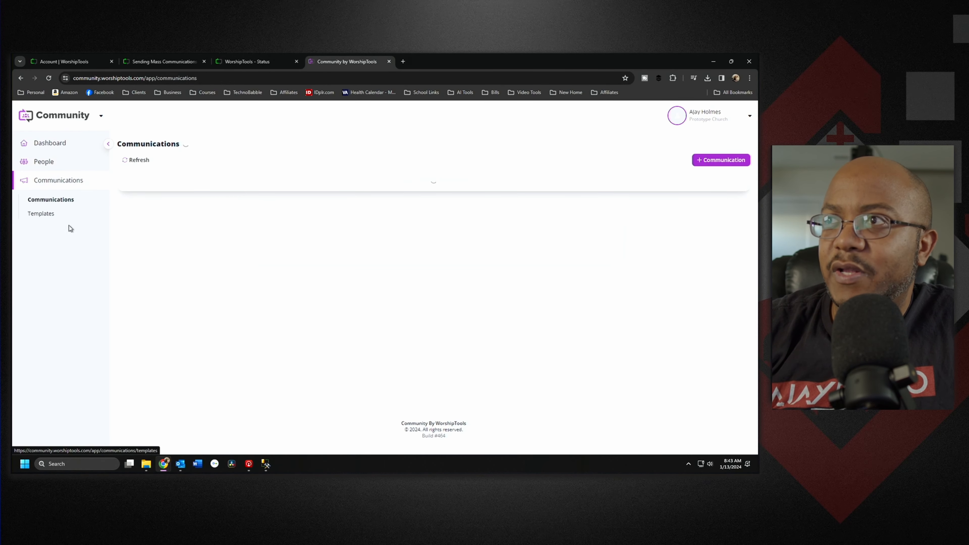
Step: Open the Welcome New Members template from Templates in edit mode
{"action": "left_click", "coordinate": [41, 213]}
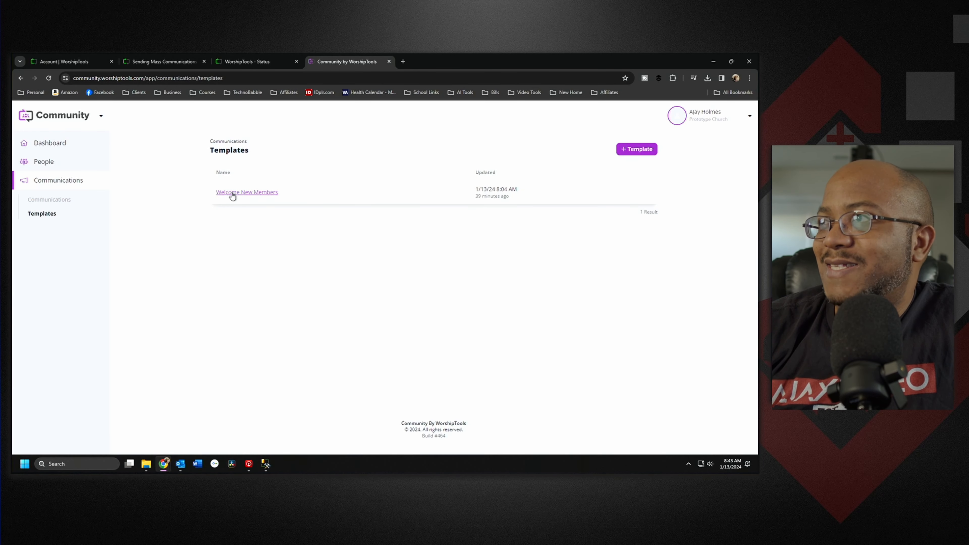
{"action": "left_click", "coordinate": [266, 195]}
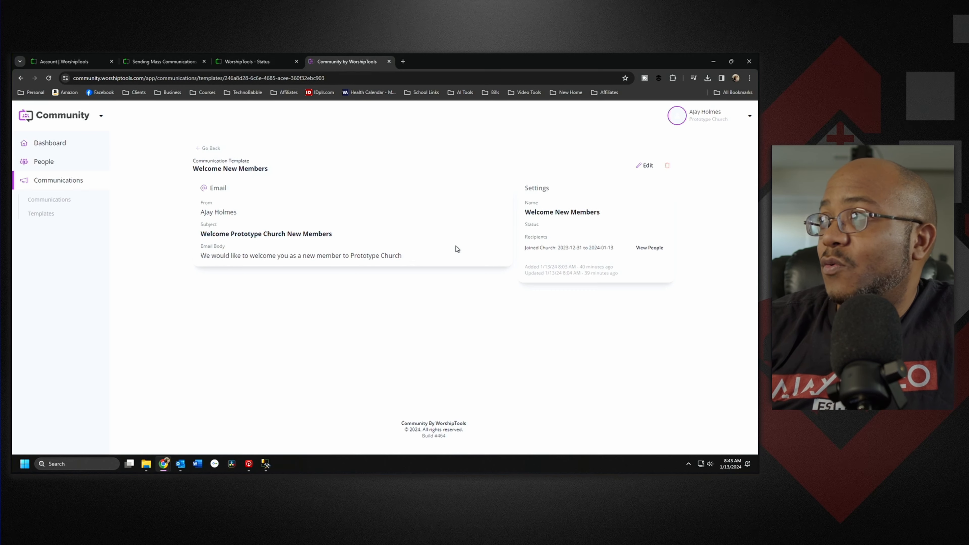
{"action": "left_click", "coordinate": [647, 166]}
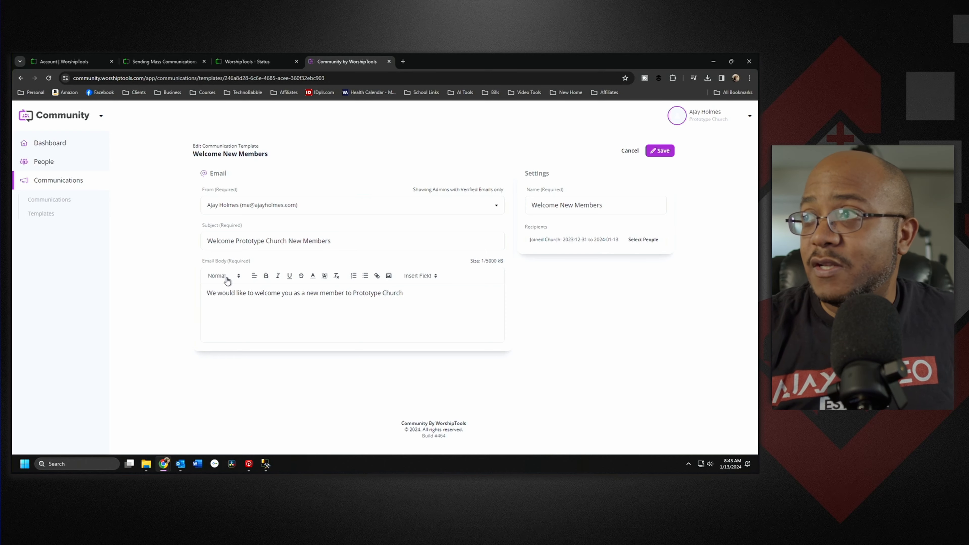
Step: Replace the body with 'Hello {{First Name}},' and the pastor's welcome to Prototype Church's ministry
{"action": "left_click", "coordinate": [423, 293]}
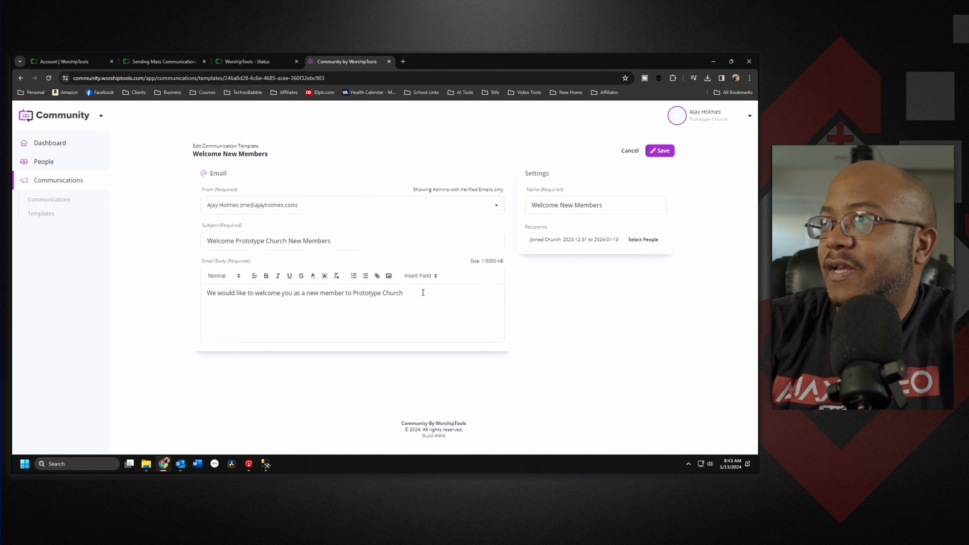
{"action": "key", "text": "ctrl+a"}
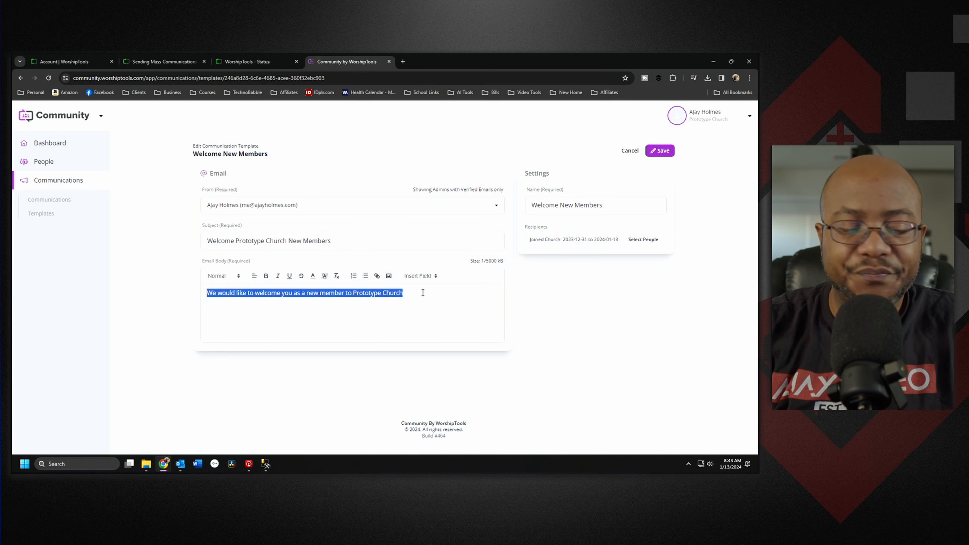
{"action": "type", "text": "Hello"}
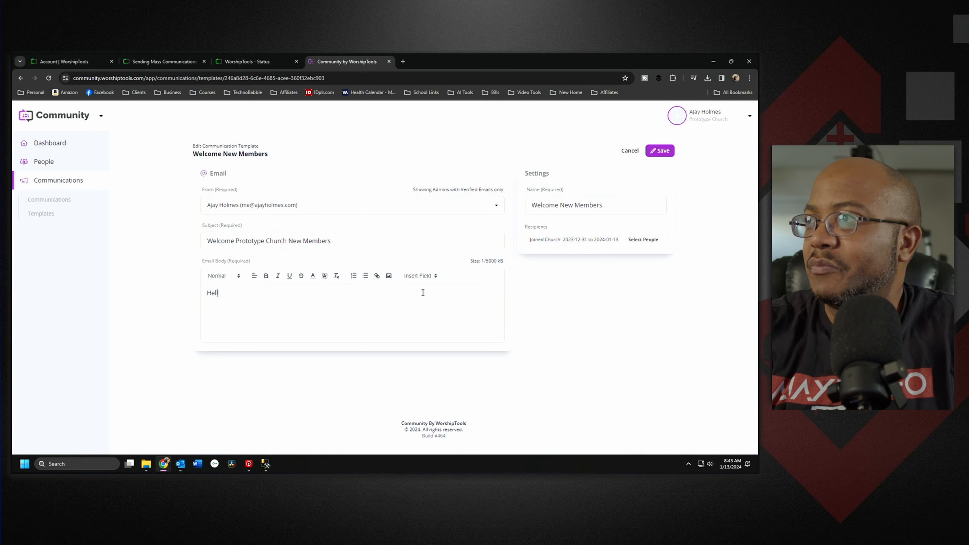
{"action": "left_click", "coordinate": [421, 276]}
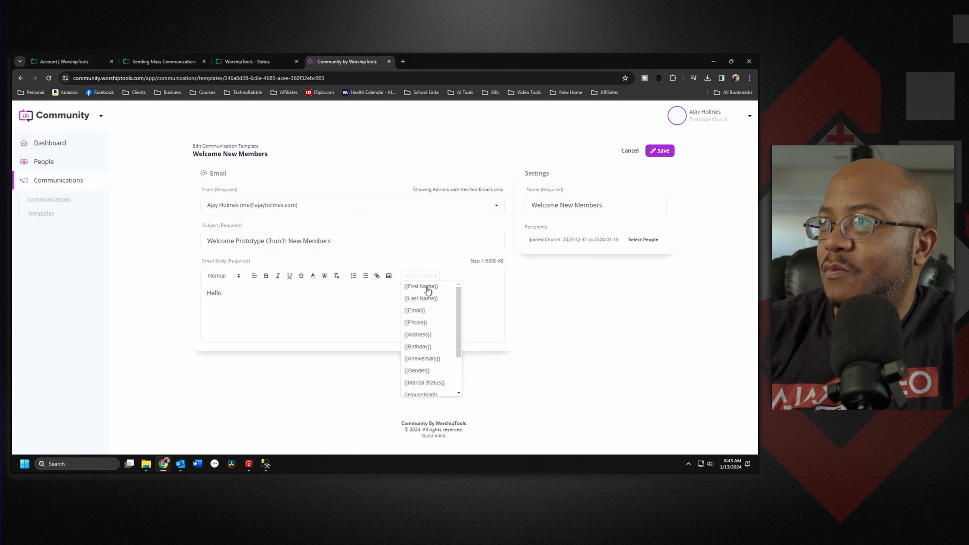
{"action": "left_click", "coordinate": [427, 287]}
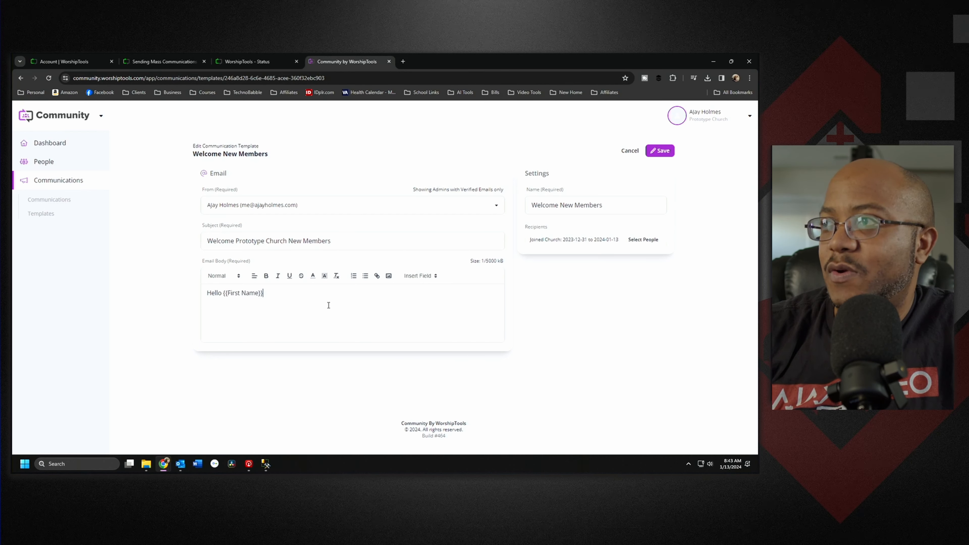
{"action": "type", "text": ","}
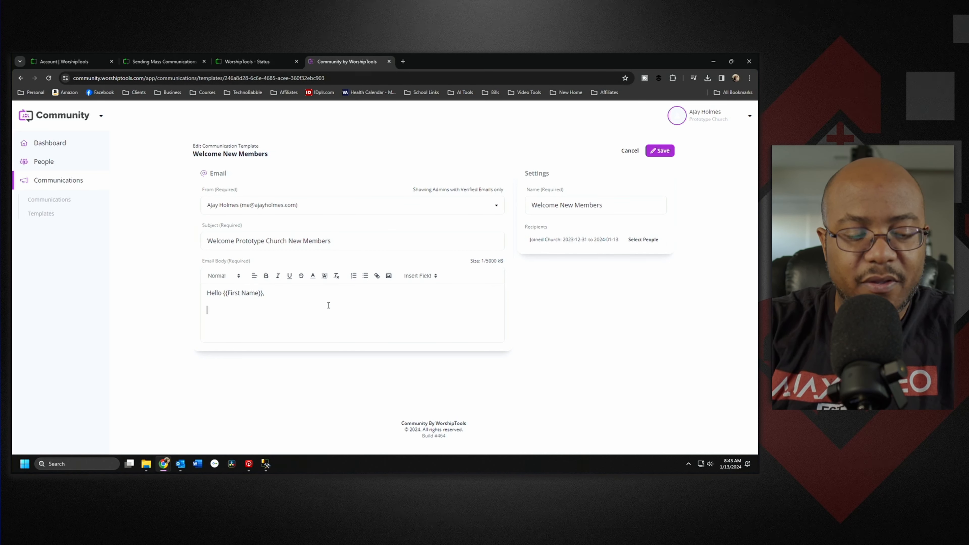
{"action": "key", "text": "Return"}
{"action": "type", "text": "As "}
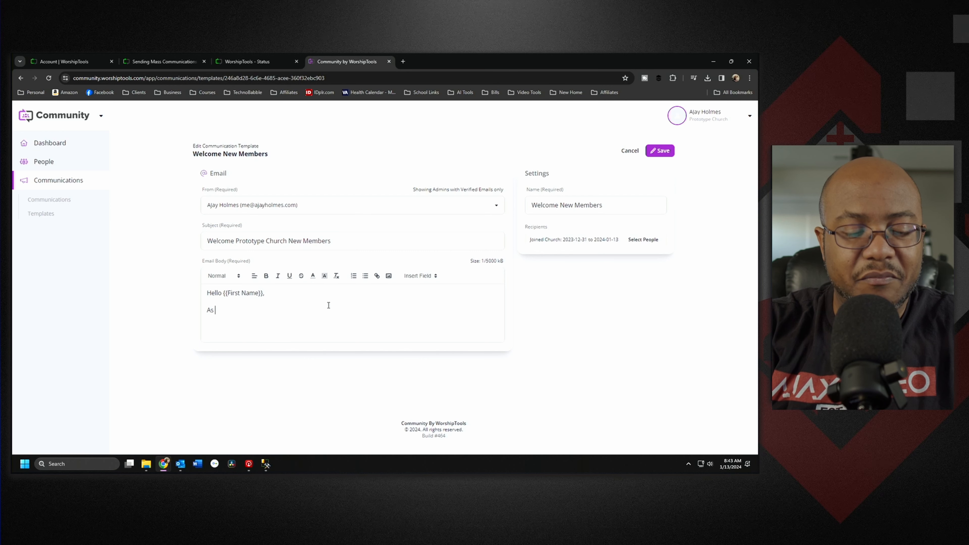
{"action": "type", "text": "pastor o"}
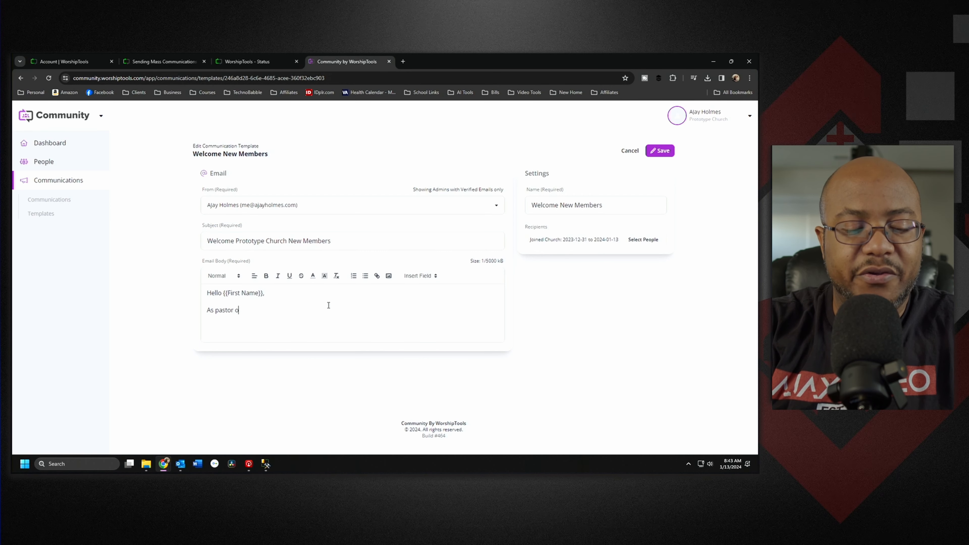
{"action": "type", "text": "f Prototype"}
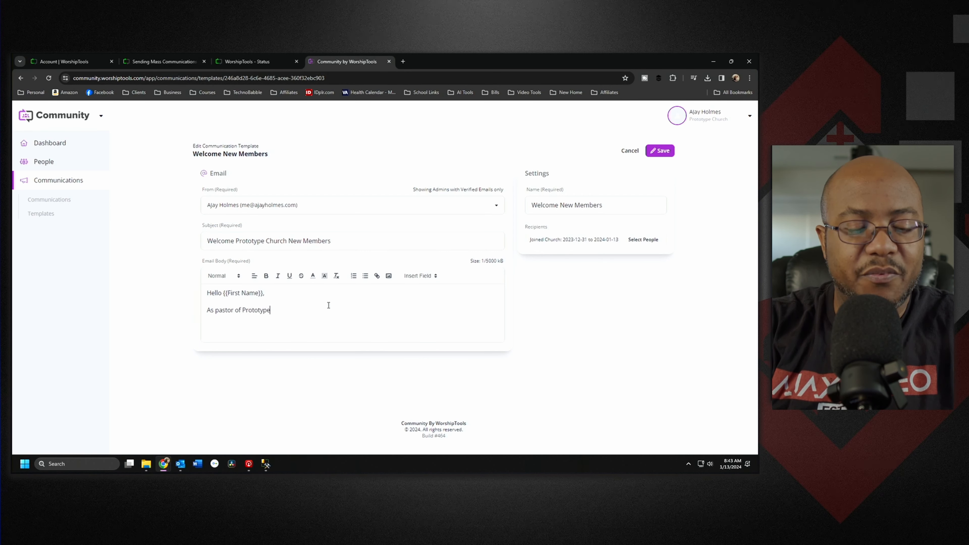
{"action": "type", "text": " Church, "}
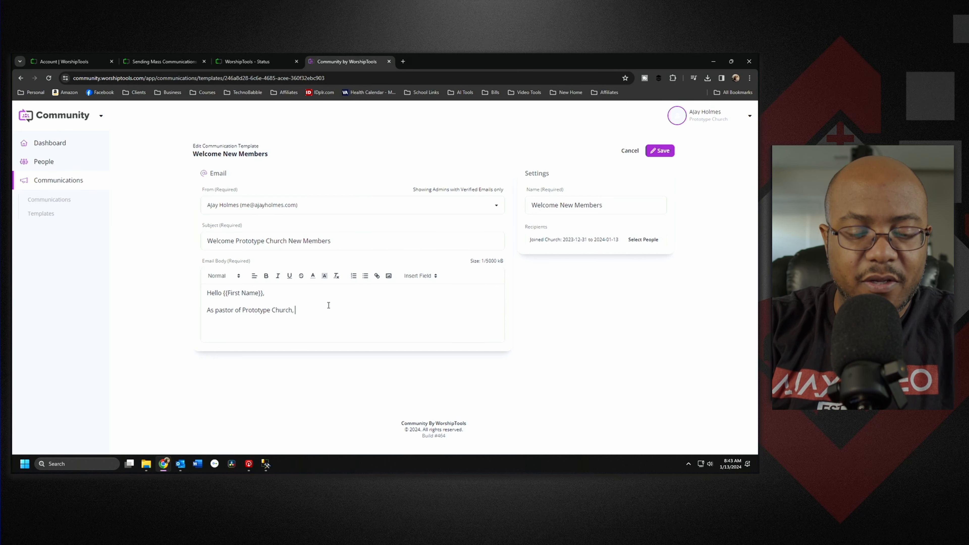
{"action": "type", "text": "I would "}
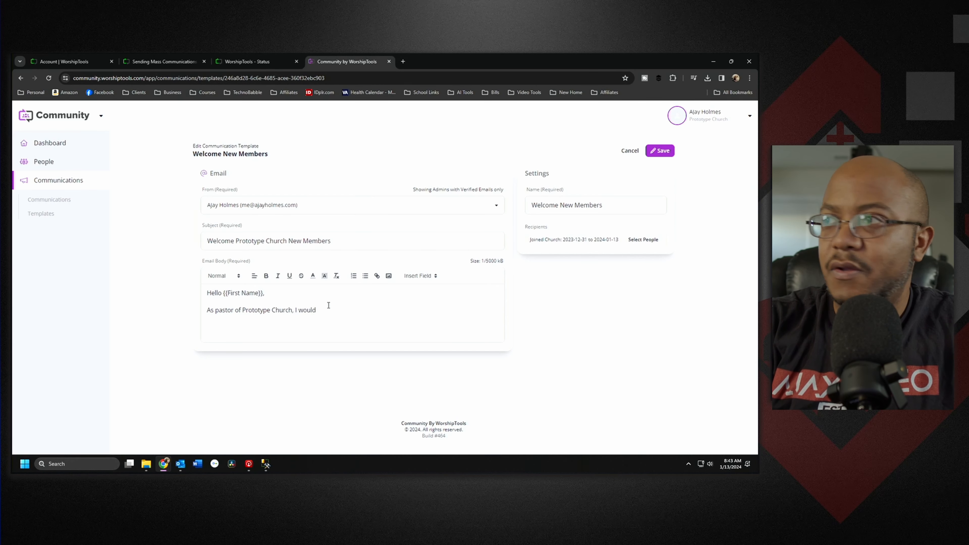
{"action": "type", "text": "like"}
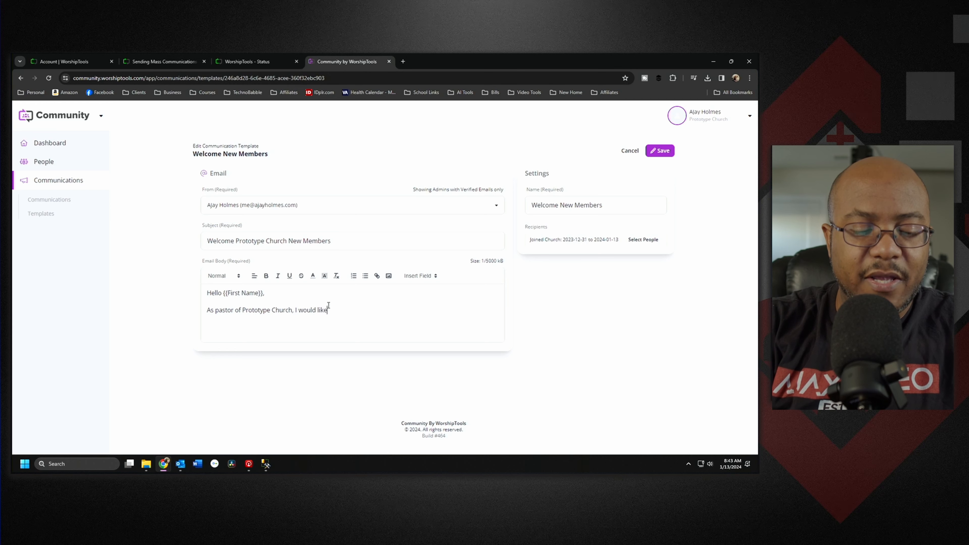
{"action": "type", "text": " to personally "}
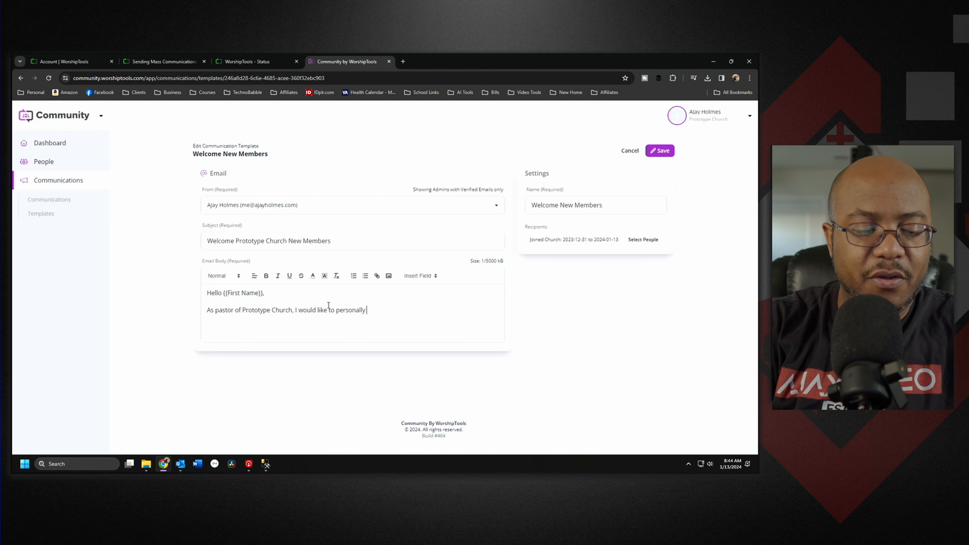
{"action": "type", "text": "welcome you "}
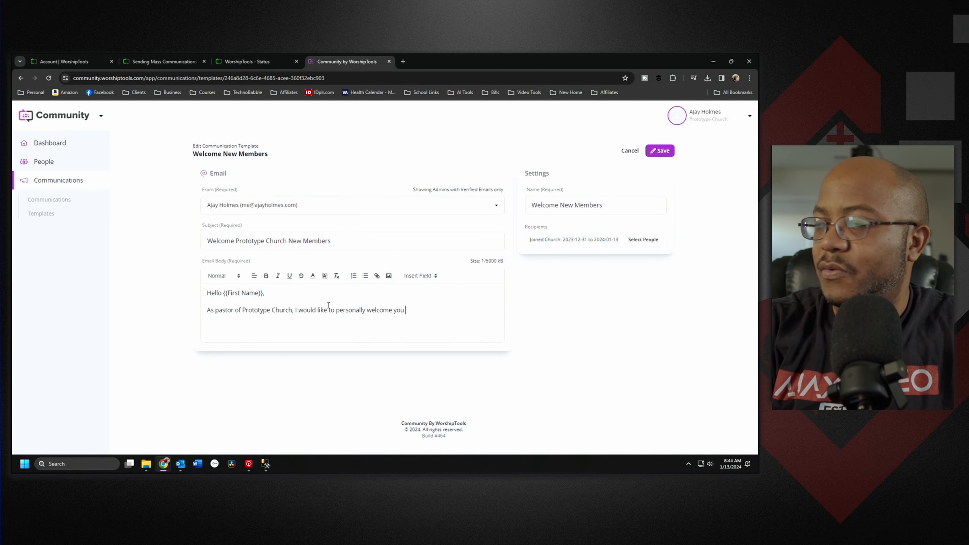
{"action": "type", "text": "to our m"}
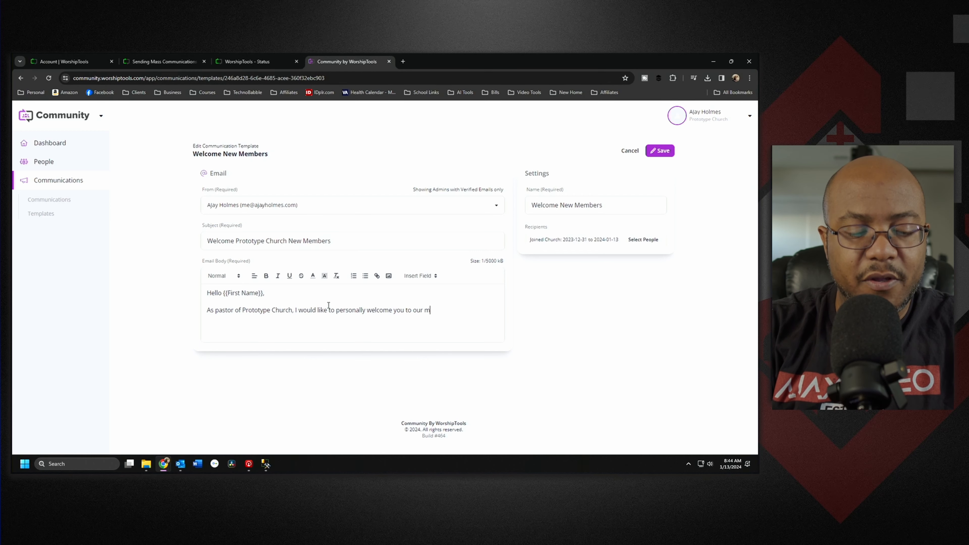
{"action": "type", "text": "inistry."}
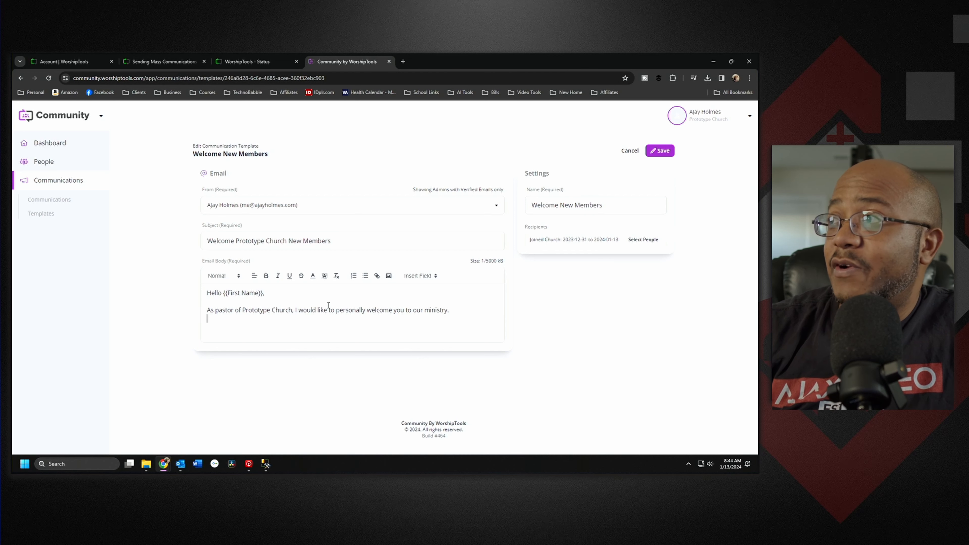
Step: Finish the reminder to add the member number when giving on a digital platform
{"action": "left_click", "coordinate": [423, 276]}
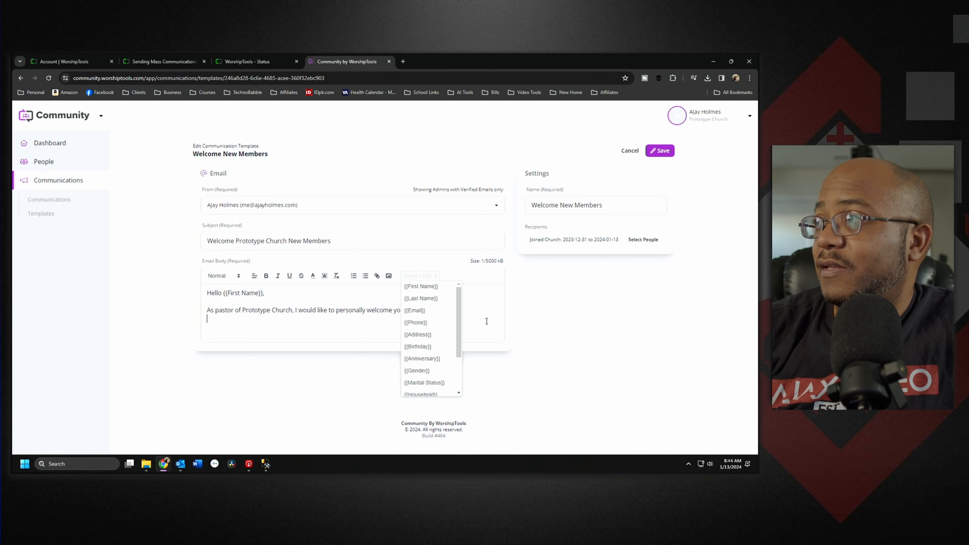
{"action": "left_click_drag", "start_coordinate": [460, 326], "coordinate": [459, 367]}
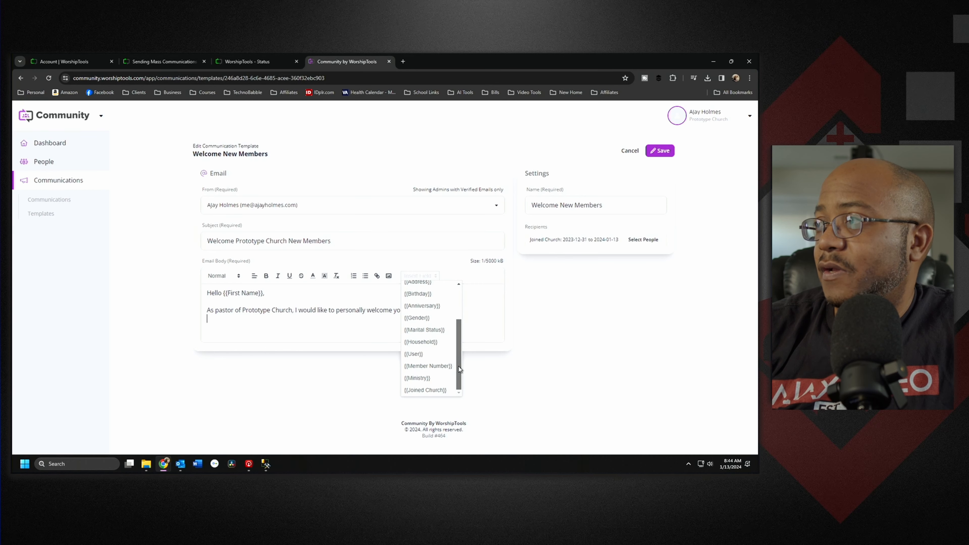
{"action": "left_click", "coordinate": [284, 328]}
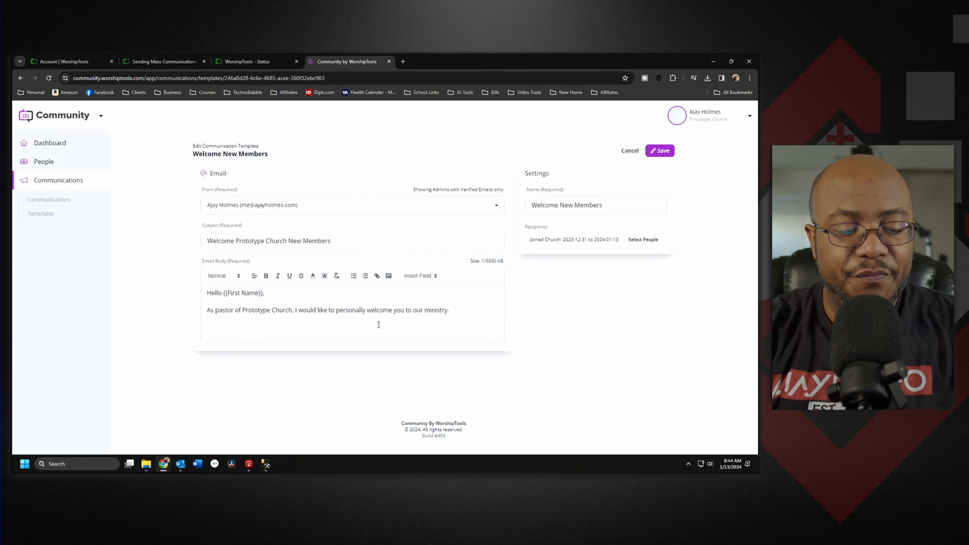
{"action": "type", "text": "st for fu"}
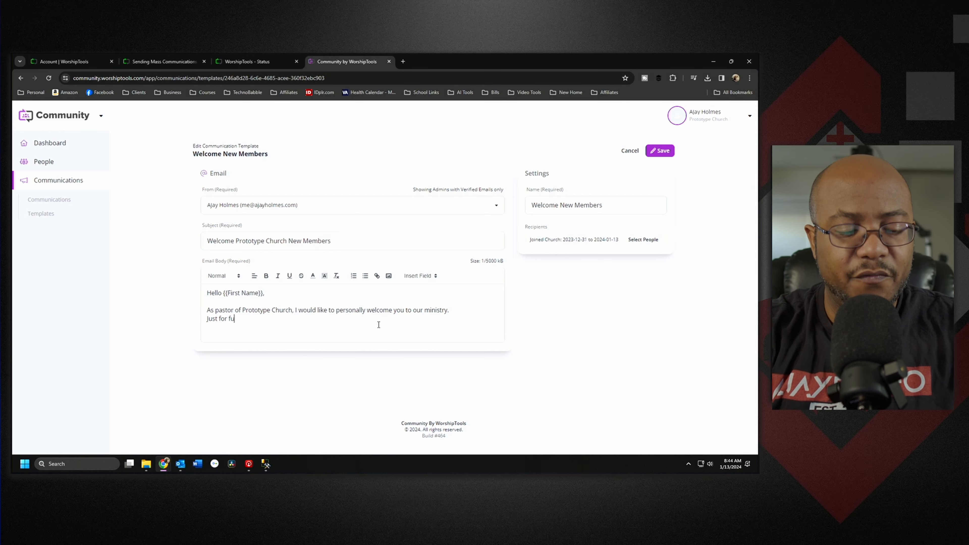
{"action": "type", "text": "ture reference"}
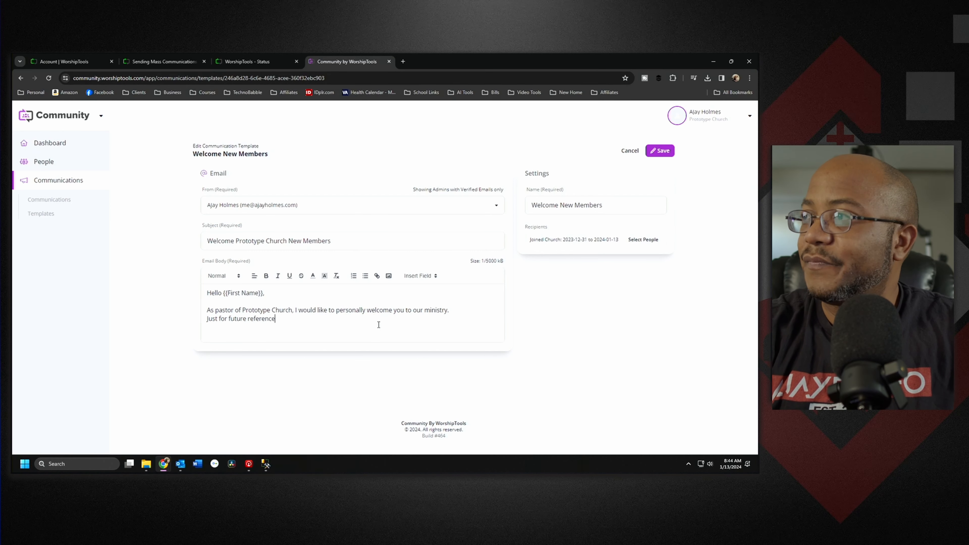
{"action": "type", "text": ", when "}
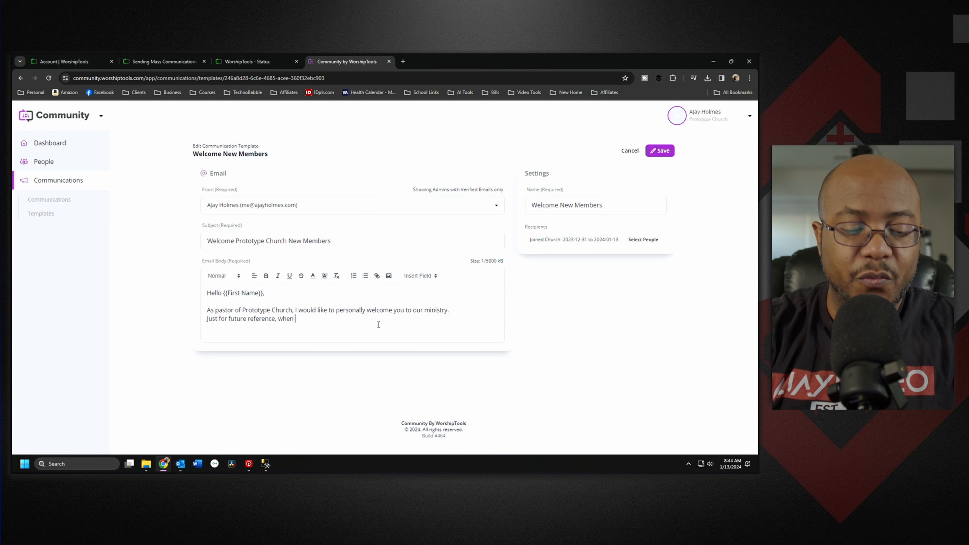
{"action": "type", "text": "giving online or in perso"}
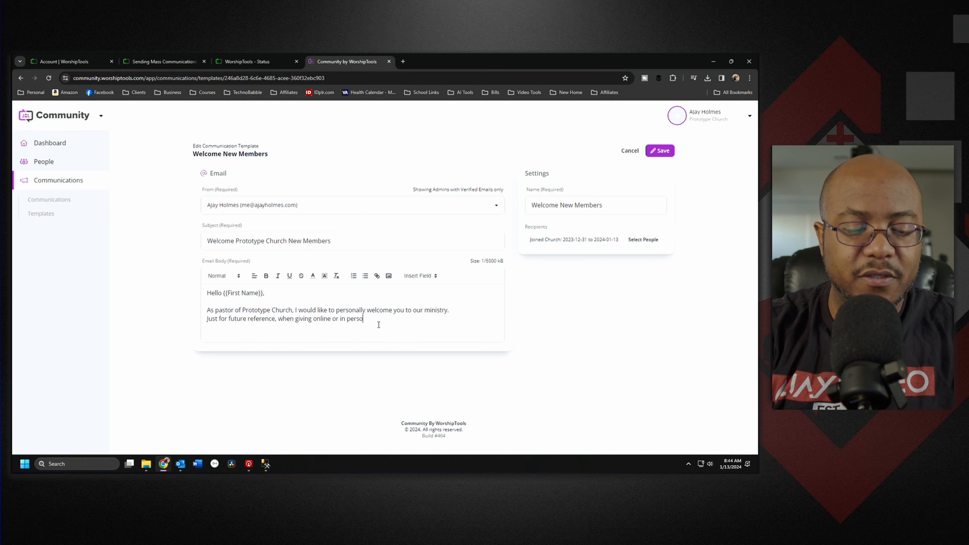
{"action": "type", "text": "n please re"}
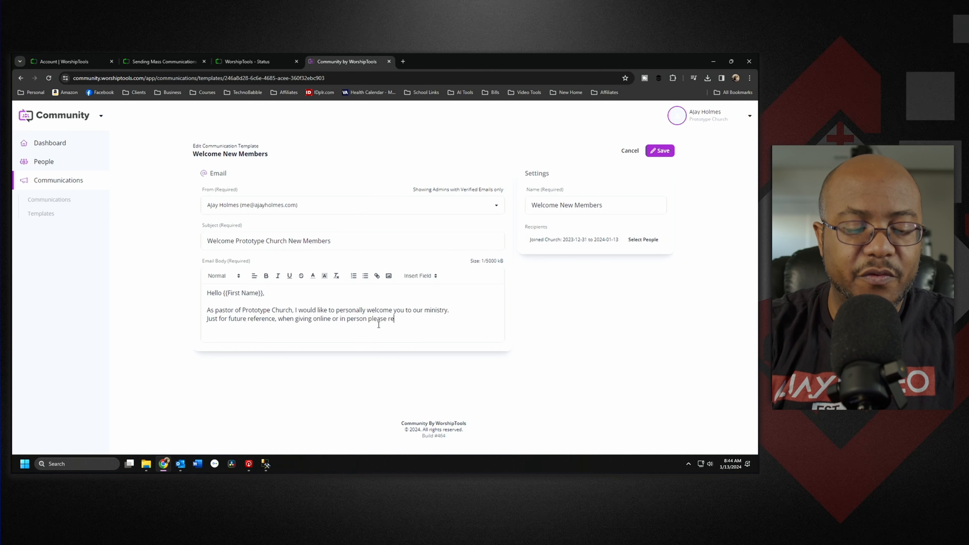
{"action": "type", "text": "member to add y"}
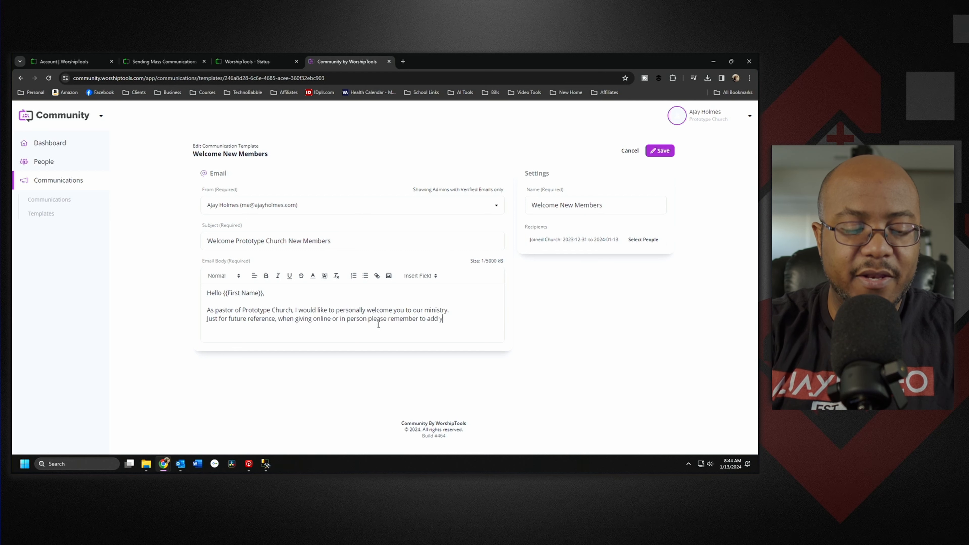
{"action": "type", "text": "our member nu"}
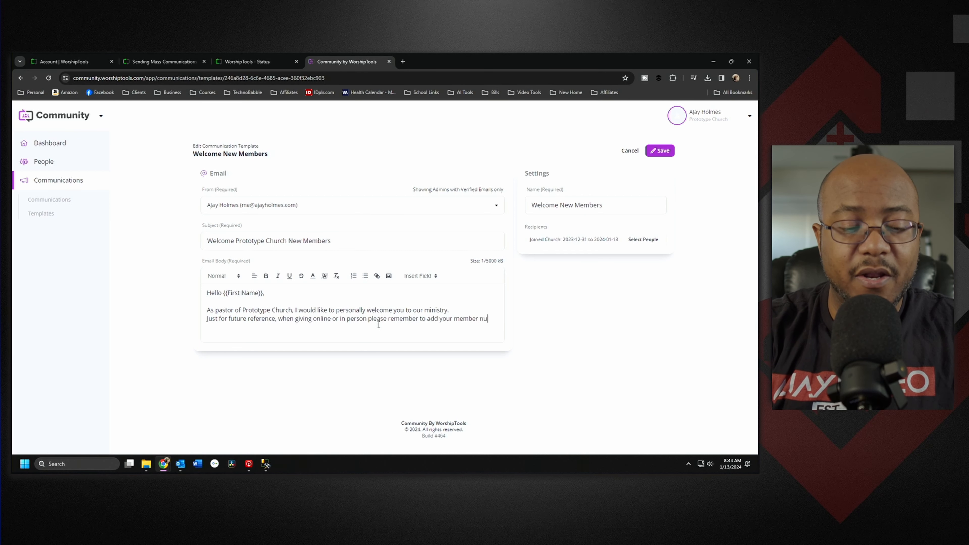
{"action": "type", "text": "mber in"}
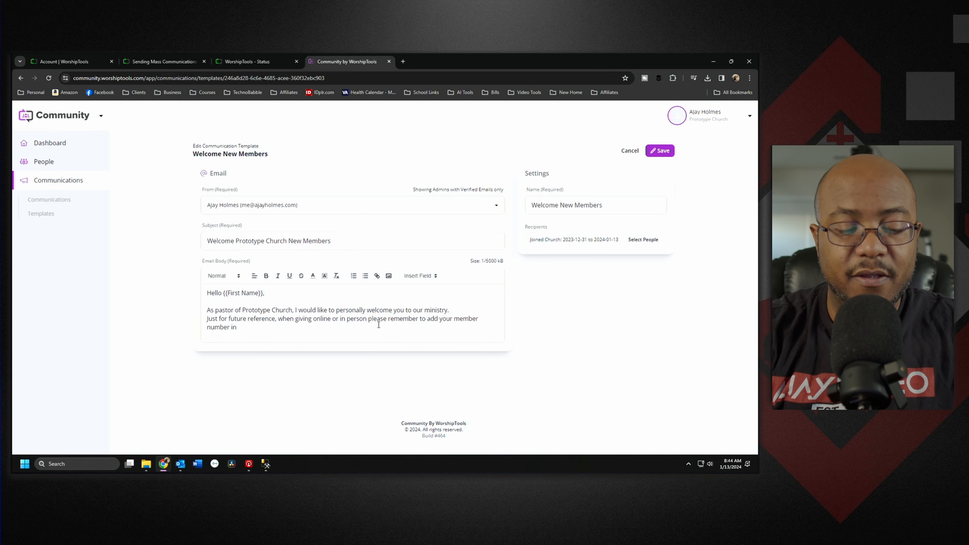
{"action": "key", "text": "BackSpace"}
{"action": "key", "text": "BackSpace"}
{"action": "type", "text": "on the enevelop"}
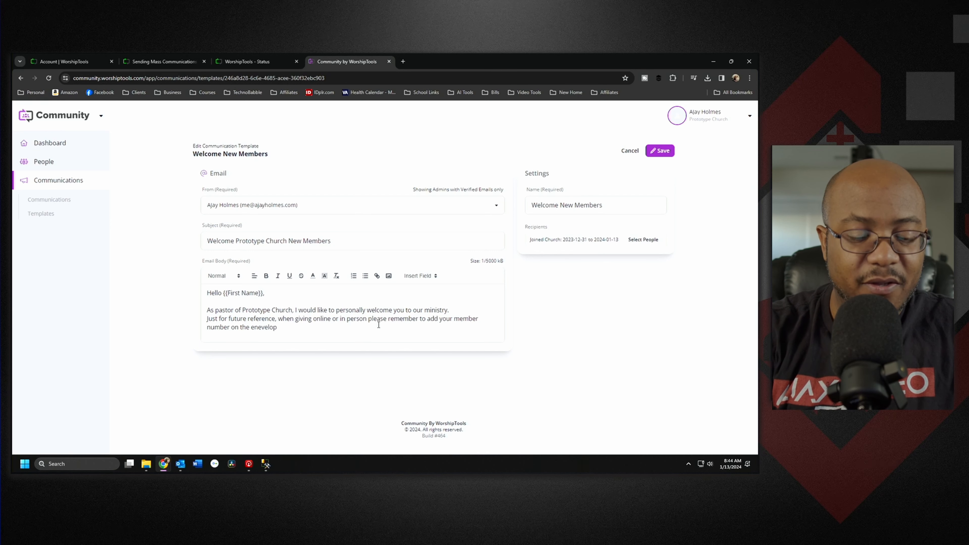
{"action": "type", "text": "or "}
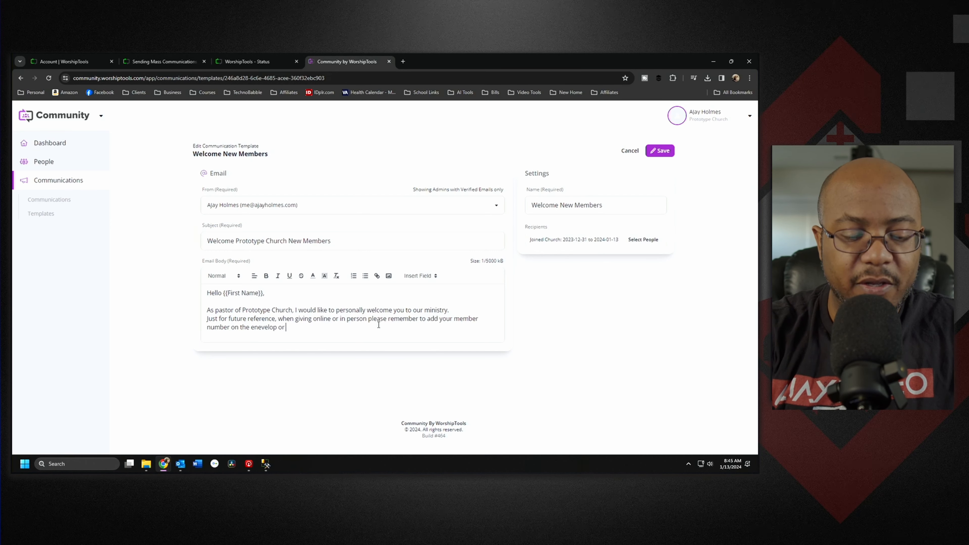
{"action": "type", "text": "in the text "}
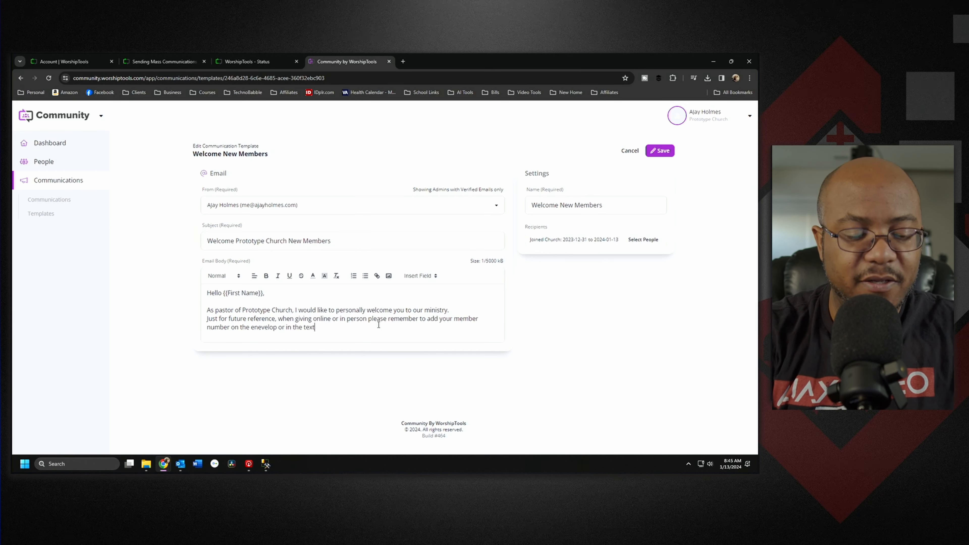
{"action": "type", "text": "field"}
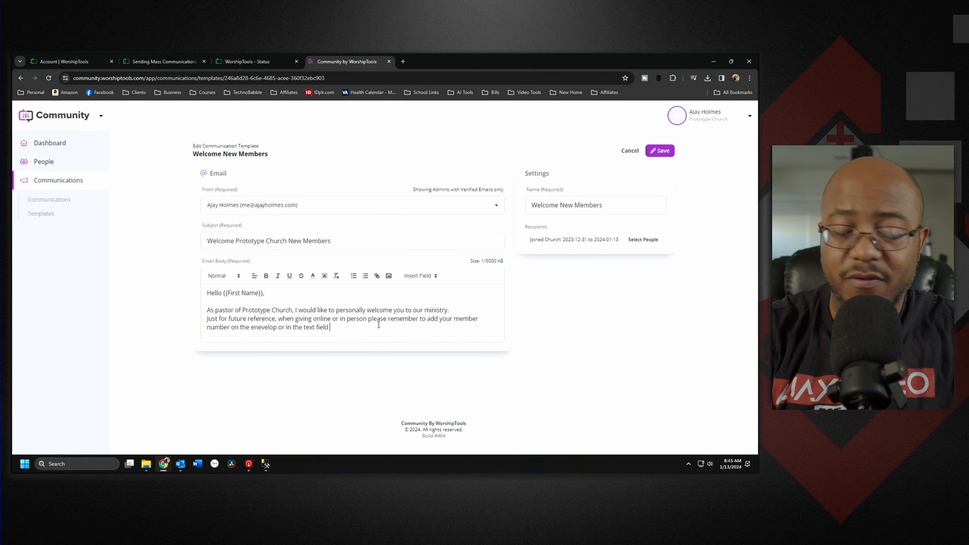
{"action": "type", "text": " on your"}
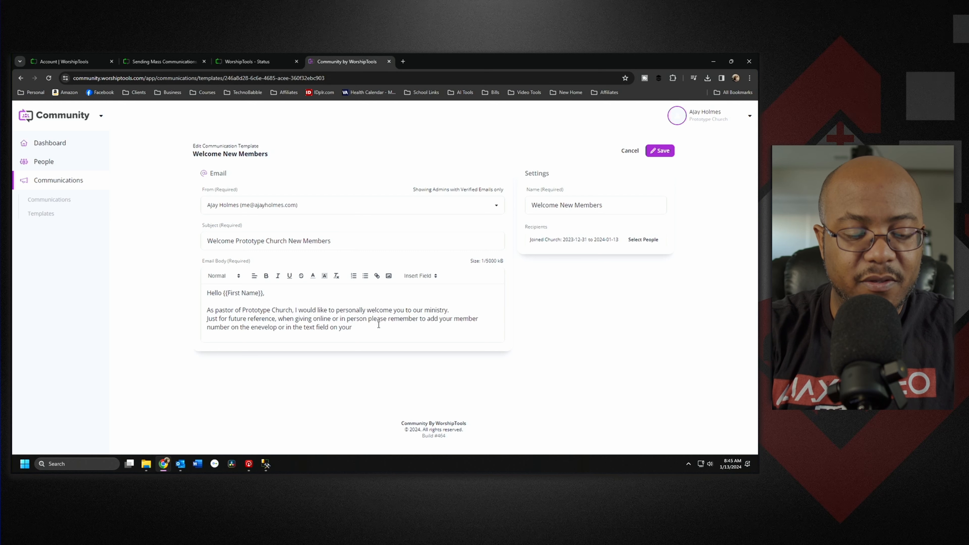
{"action": "type", "text": " digital gi"}
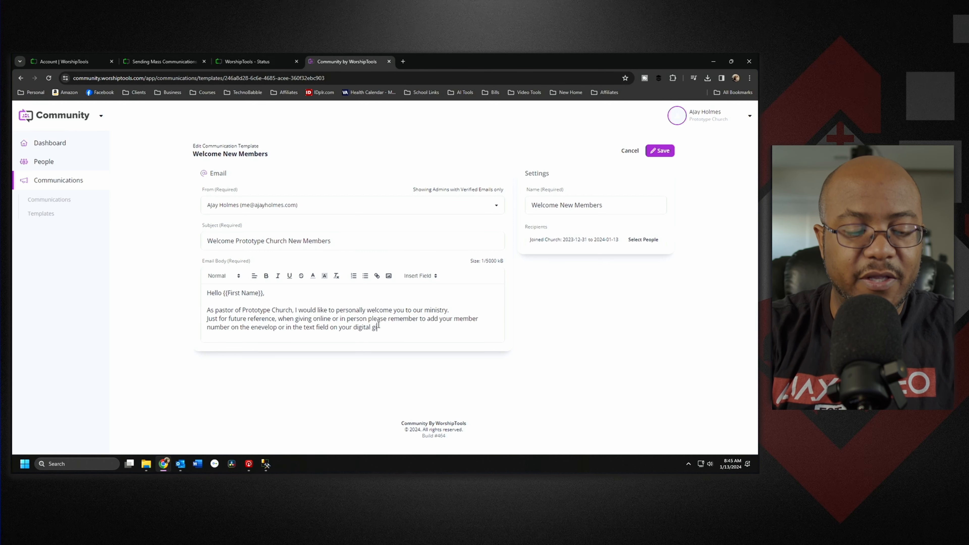
{"action": "type", "text": "ving platform of "}
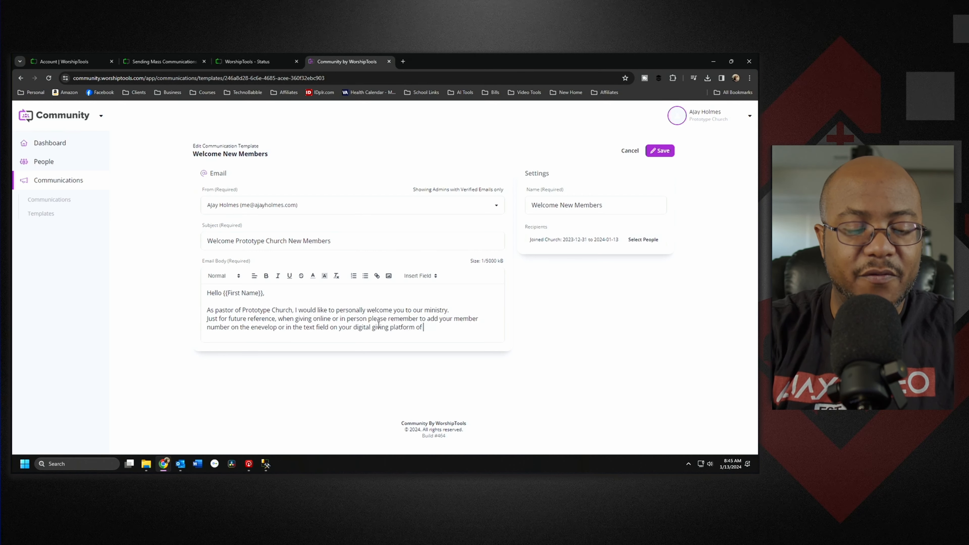
{"action": "type", "text": "choi"}
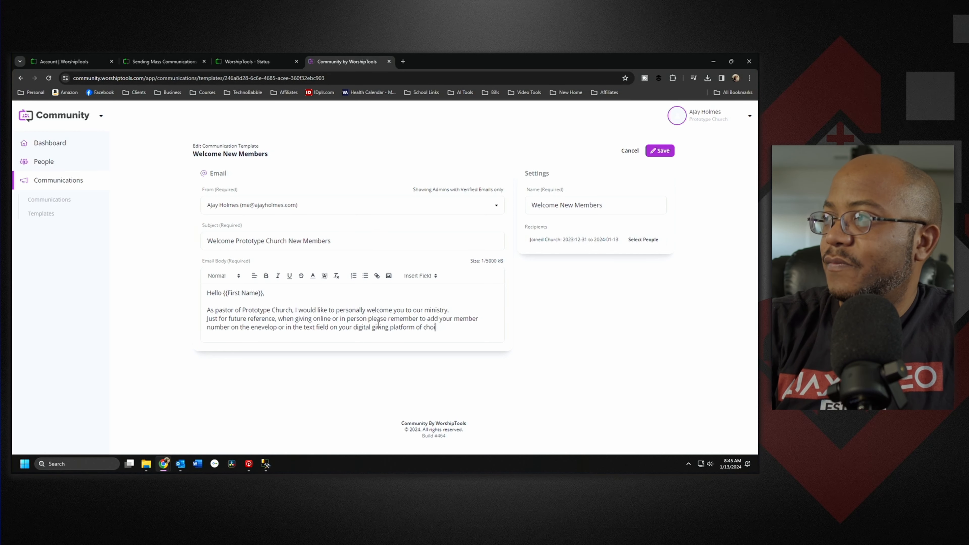
{"action": "type", "text": "ce"}
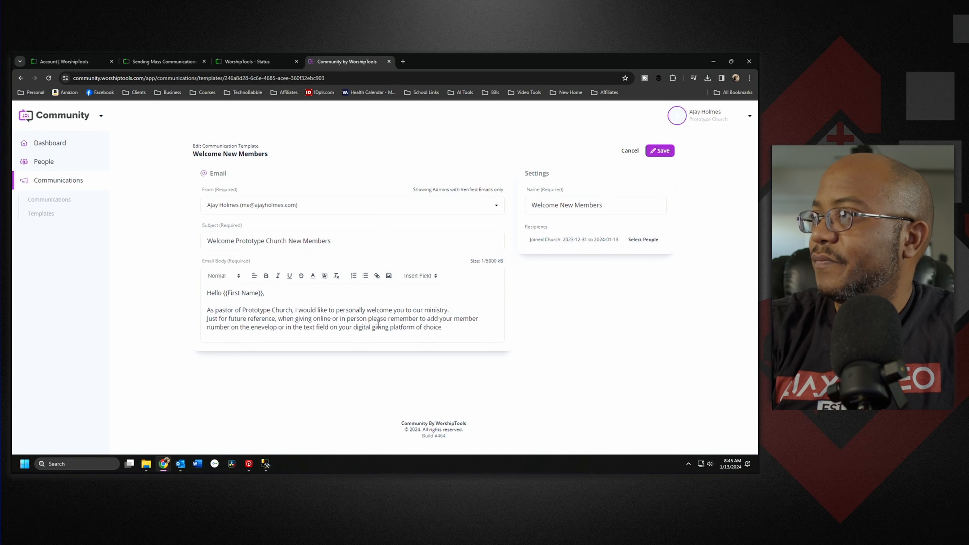
{"action": "type", "text": "."}
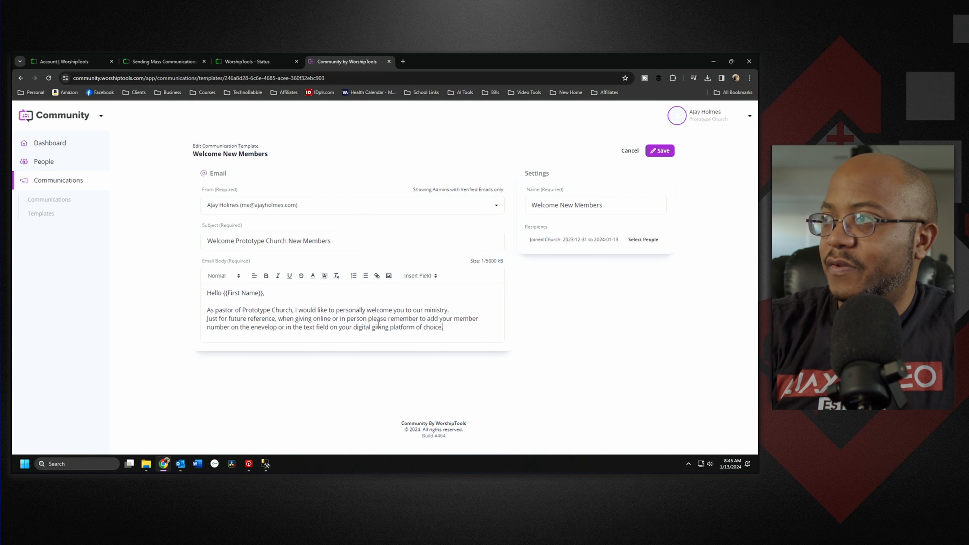
Step: Add a closing line 'Your member Number is: {{Member Number}}'
{"action": "key", "text": "Return"}
{"action": "key", "text": "Return"}
{"action": "type", "text": "Y"}
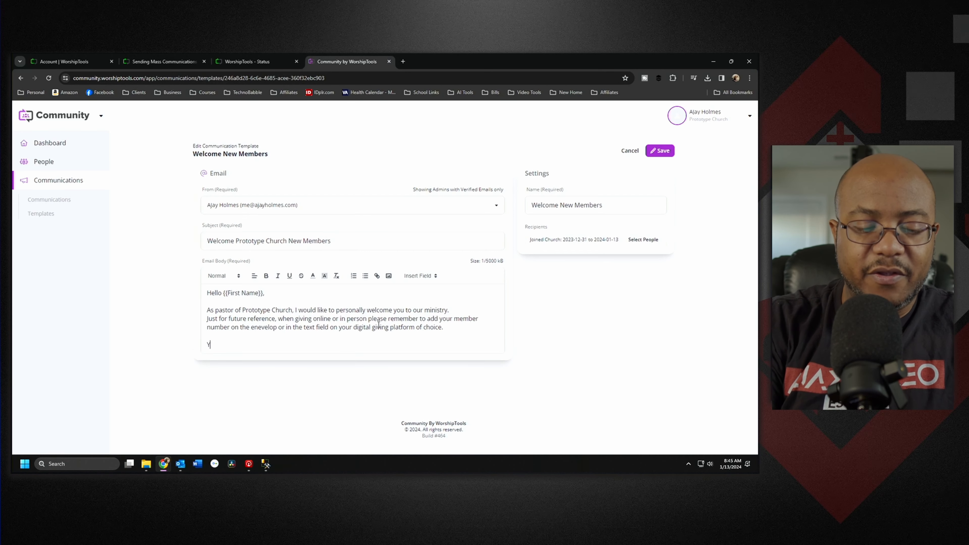
{"action": "type", "text": "our member Nu"}
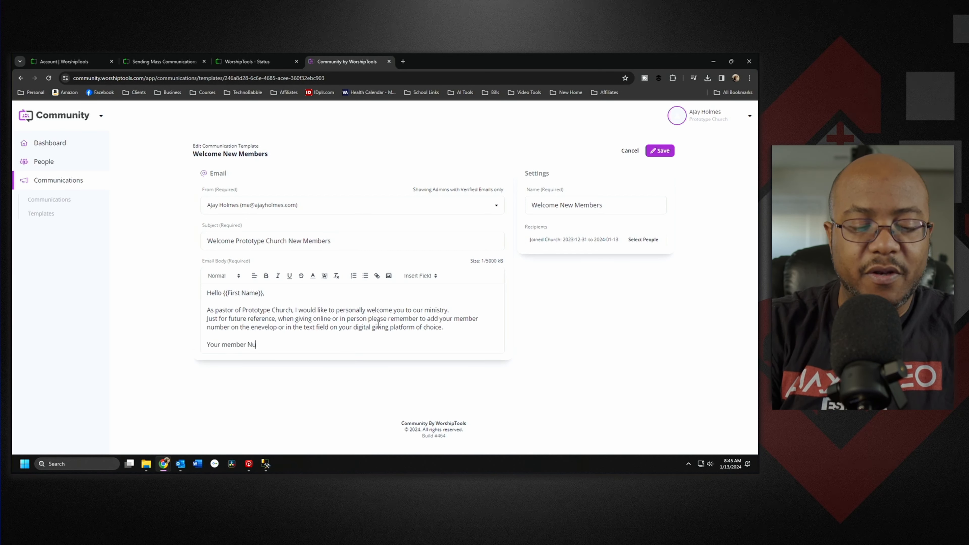
{"action": "type", "text": "mber is"}
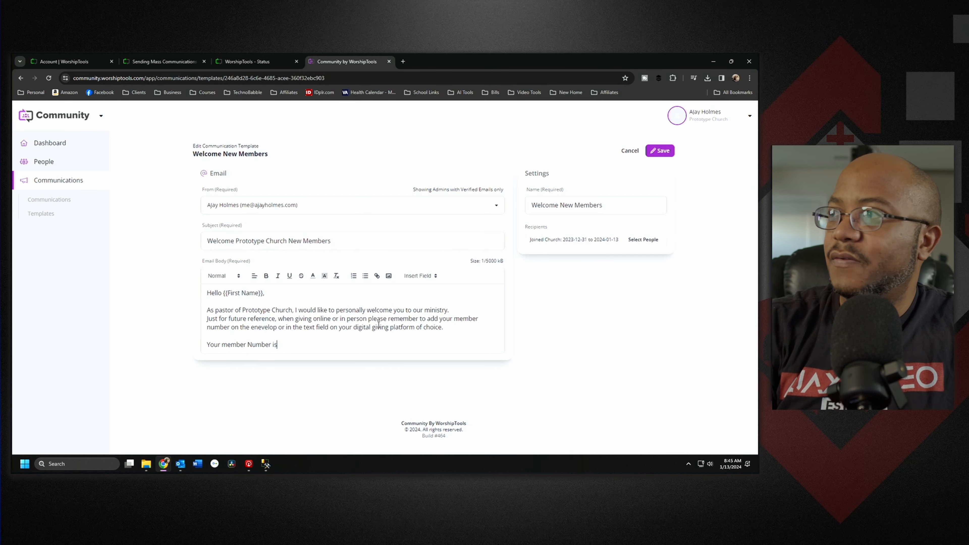
{"action": "type", "text": ":"}
{"action": "left_click", "coordinate": [429, 276]}
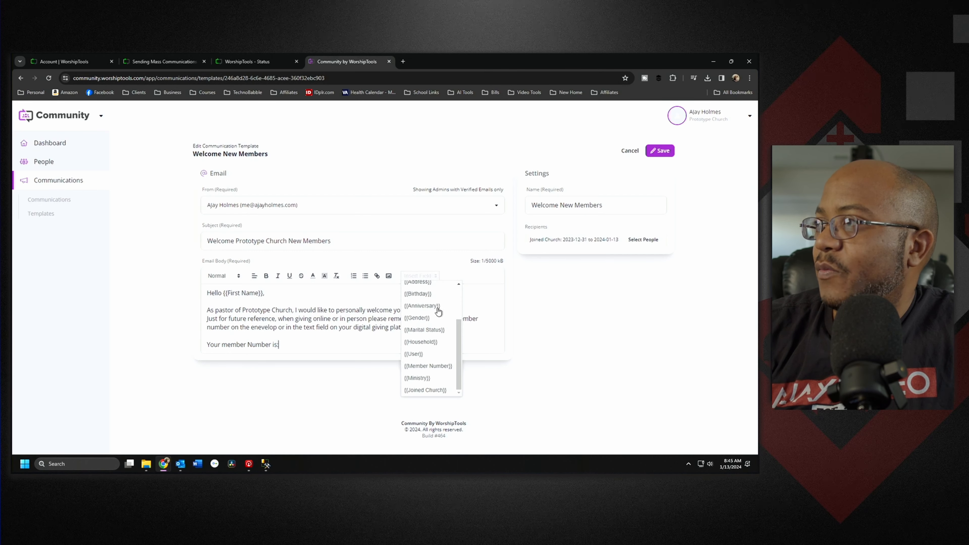
{"action": "left_click", "coordinate": [415, 365]}
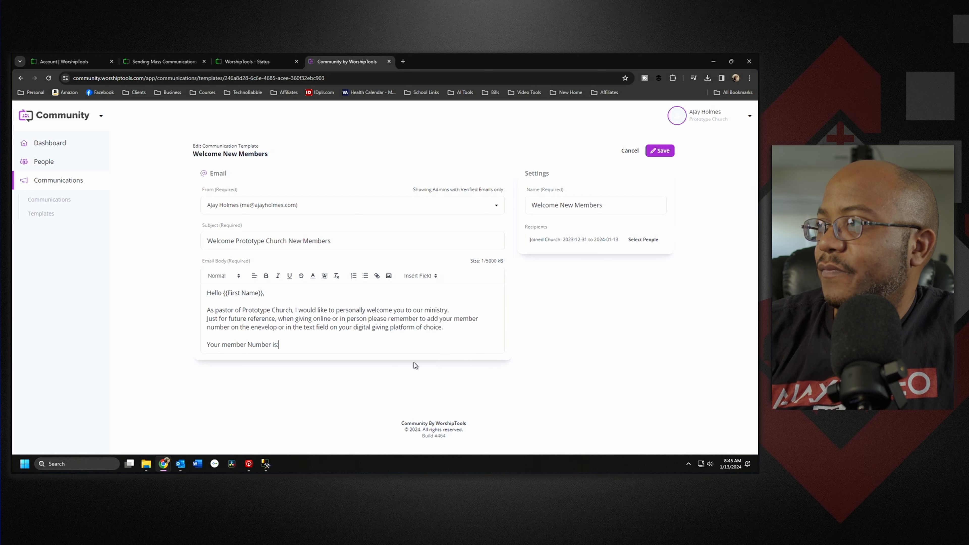
{"action": "left_click", "coordinate": [423, 276]}
{"action": "left_click", "coordinate": [439, 367]}
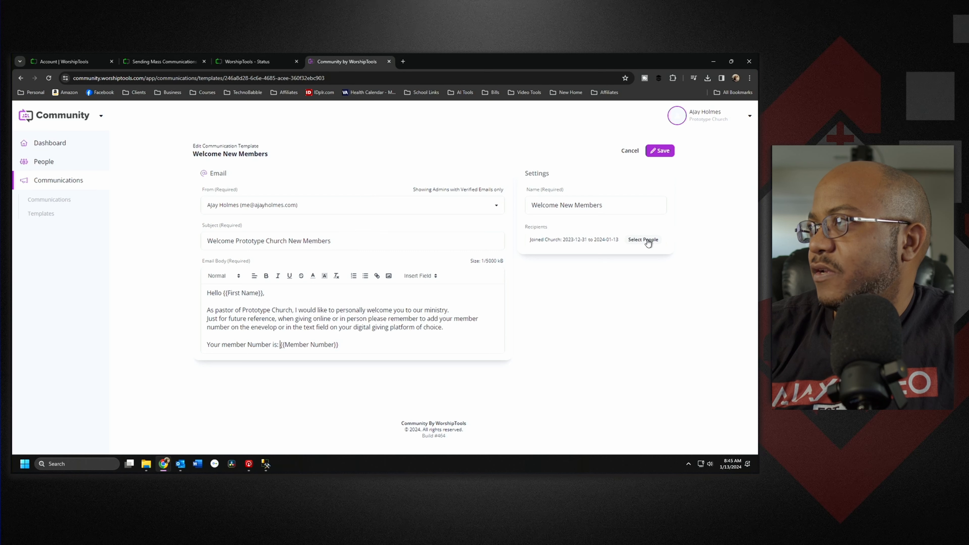
Step: Save the template and open the account owner's profile for editing
{"action": "left_click", "coordinate": [662, 152]}
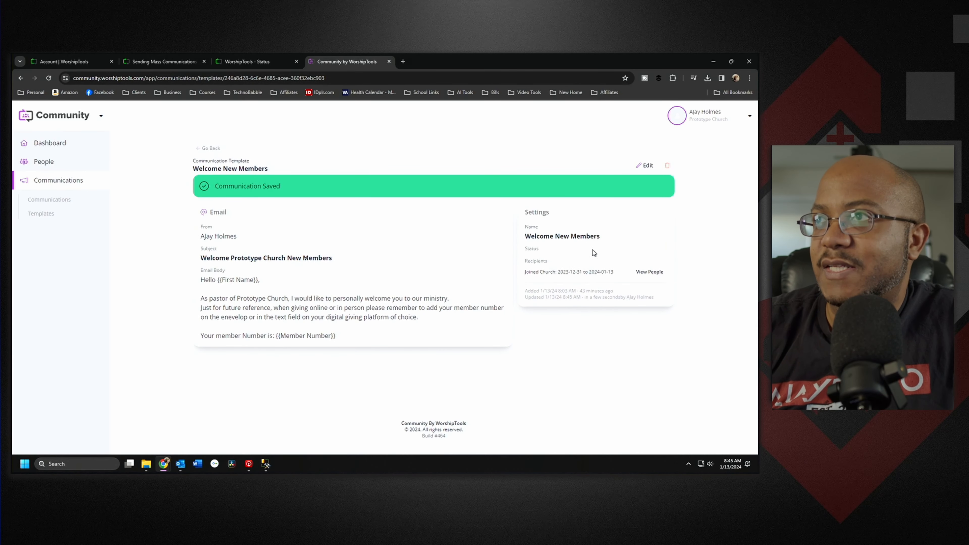
{"action": "left_click", "coordinate": [55, 163]}
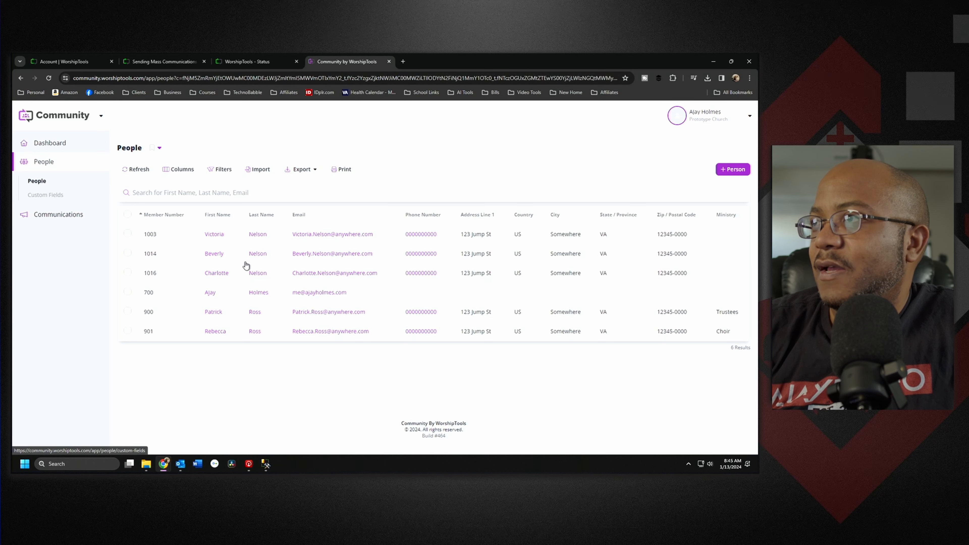
{"action": "left_click", "coordinate": [213, 292]}
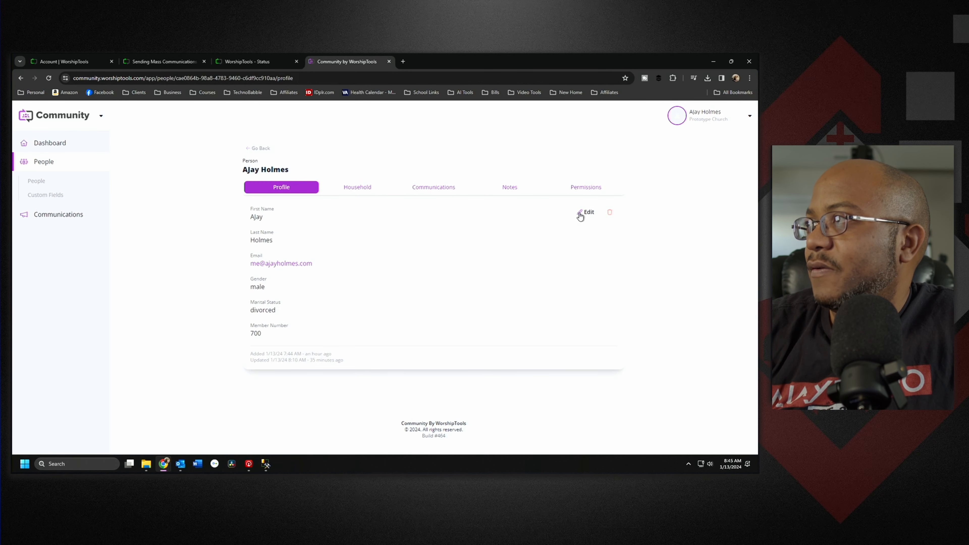
{"action": "left_click", "coordinate": [579, 214]}
Step: Set the Joined Church date to 1/10/2024 and save the profile
{"action": "scroll", "coordinate": [420, 316], "scroll_direction": "down", "scroll_amount": 5}
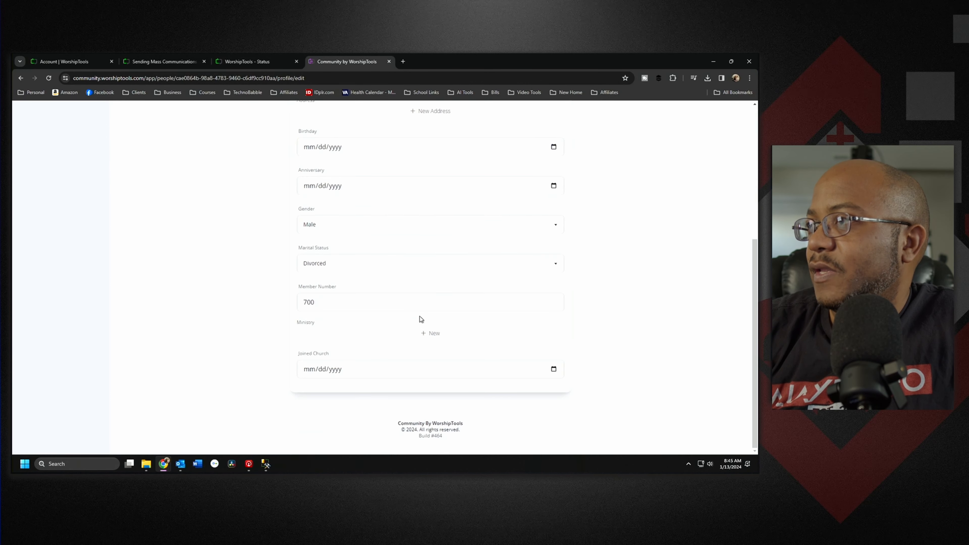
{"action": "left_click", "coordinate": [559, 371]}
{"action": "left_click", "coordinate": [553, 368]}
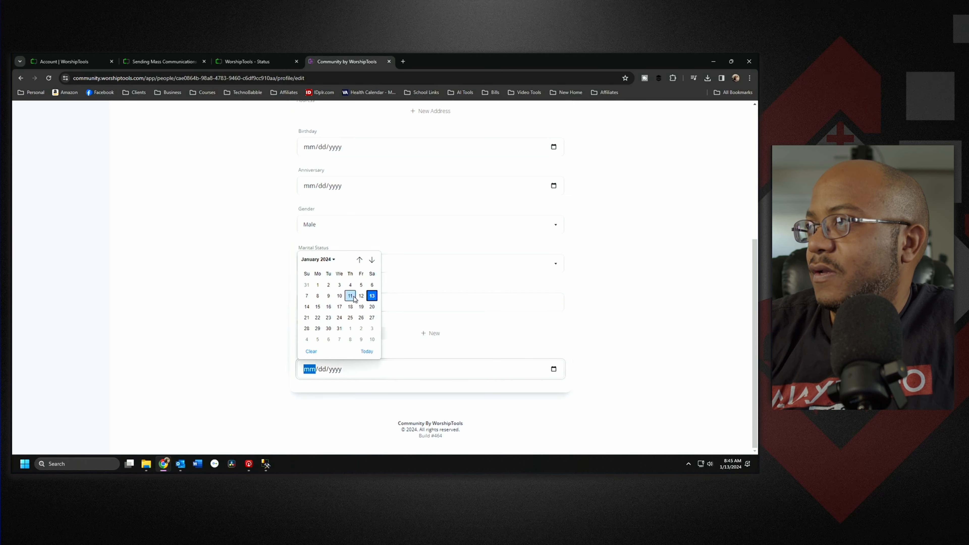
{"action": "left_click", "coordinate": [339, 296]}
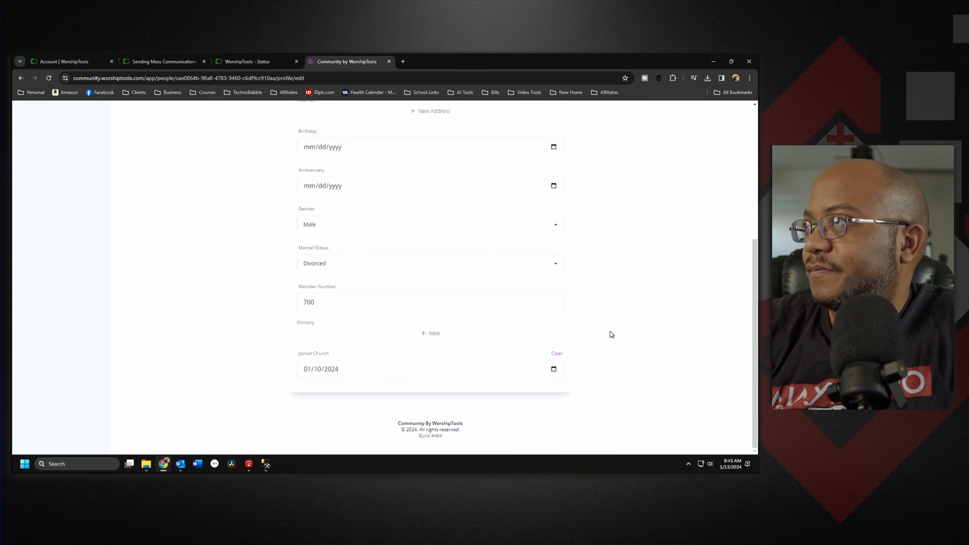
{"action": "scroll", "coordinate": [608, 332], "scroll_direction": "up", "scroll_amount": 5}
{"action": "left_click", "coordinate": [561, 149]}
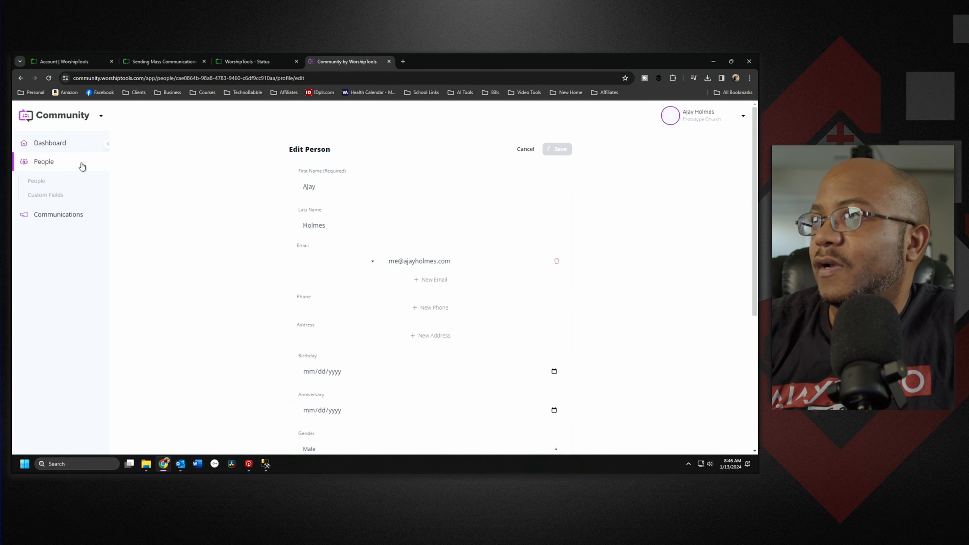
{"action": "left_click", "coordinate": [57, 215]}
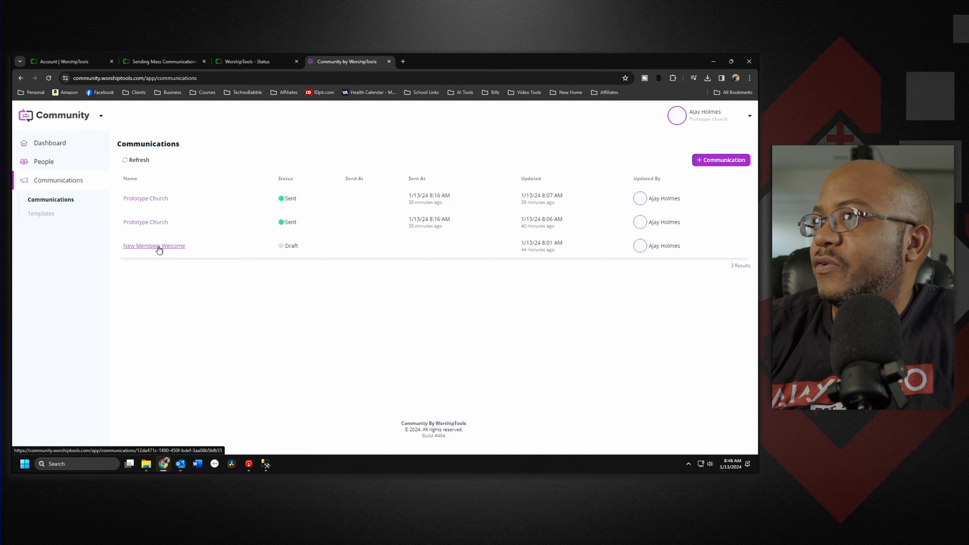
Step: Delete the New Members Welcome draft
{"action": "left_click", "coordinate": [158, 247]}
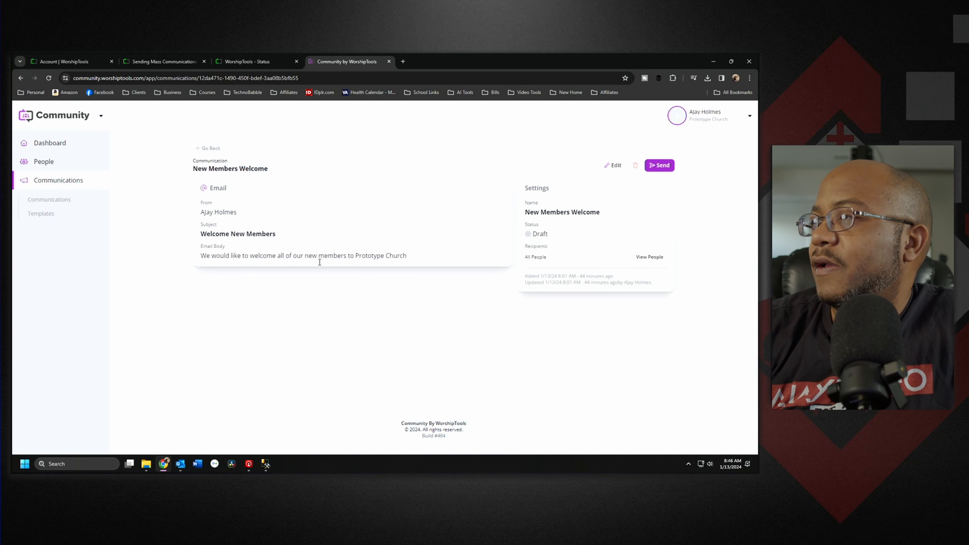
{"action": "left_click", "coordinate": [635, 165]}
{"action": "left_click", "coordinate": [427, 303]}
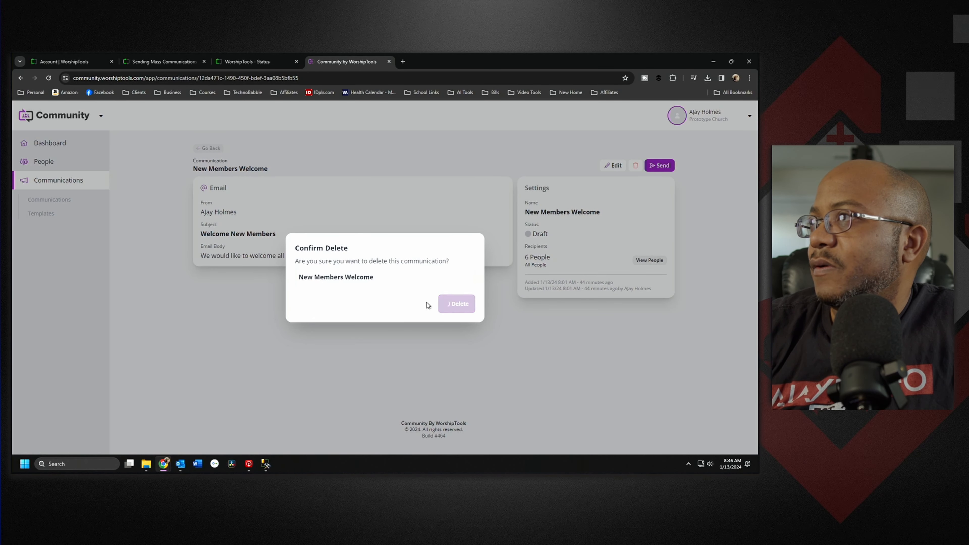
Step: Create and save a 'Prototype Church' communication from the Welcome New Members template
{"action": "left_click", "coordinate": [718, 160]}
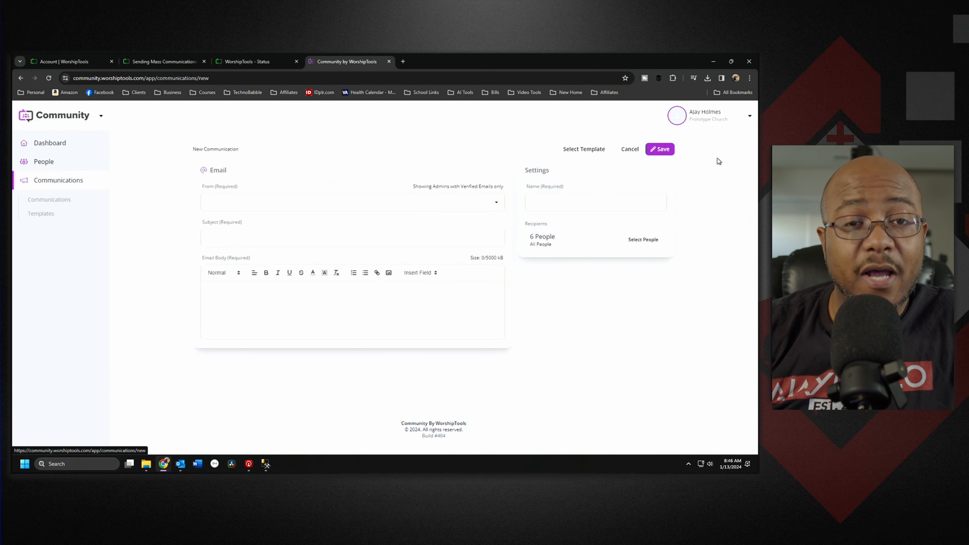
{"action": "left_click", "coordinate": [597, 149]}
{"action": "left_click", "coordinate": [413, 285]}
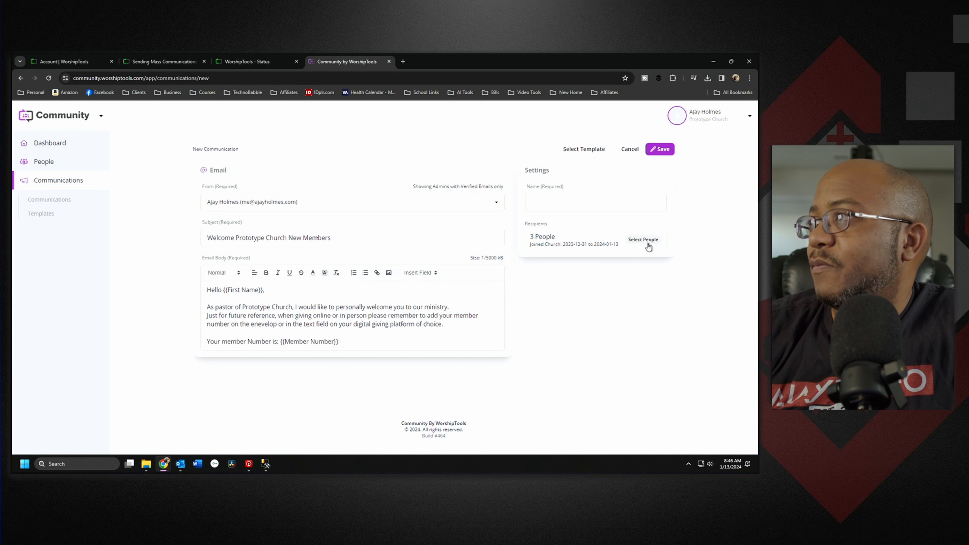
{"action": "left_click", "coordinate": [528, 211]}
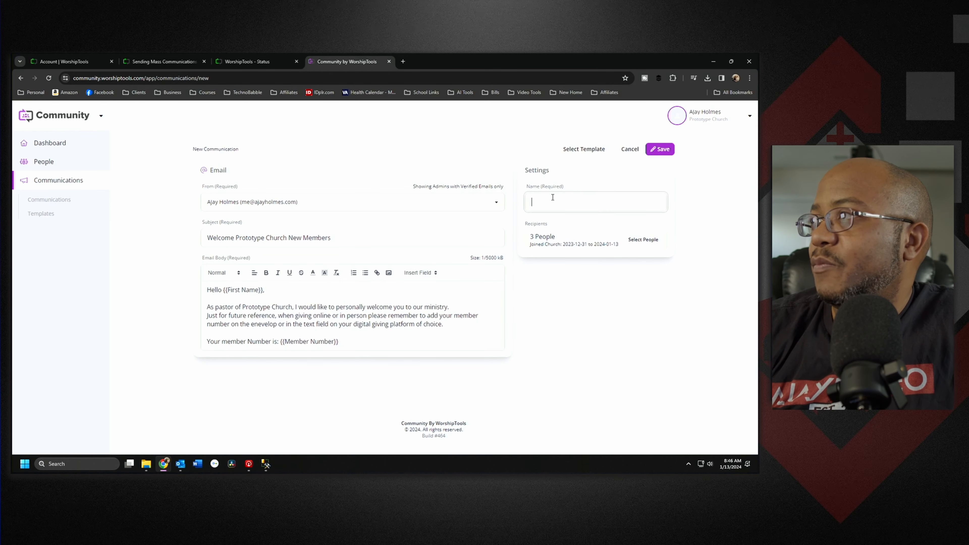
{"action": "type", "text": "Pro"}
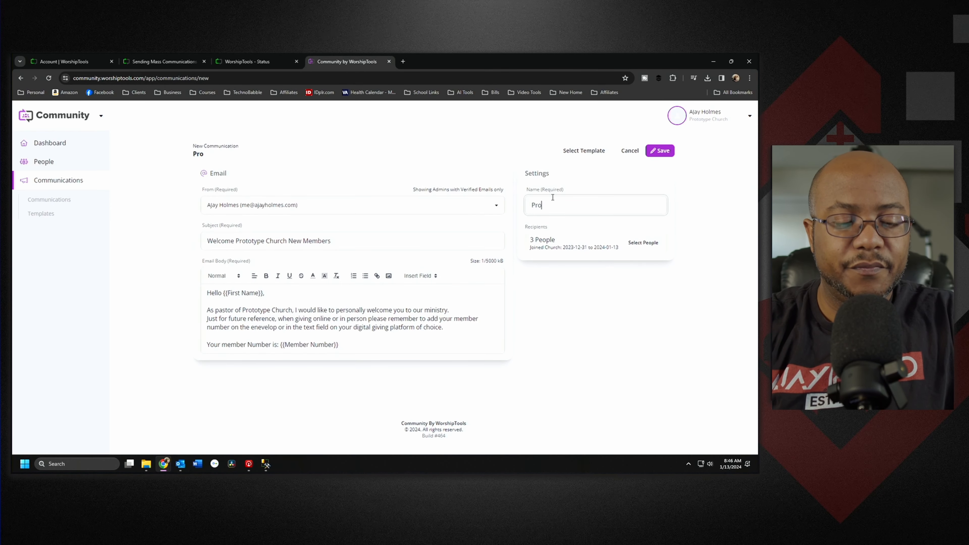
{"action": "type", "text": "totype Church"}
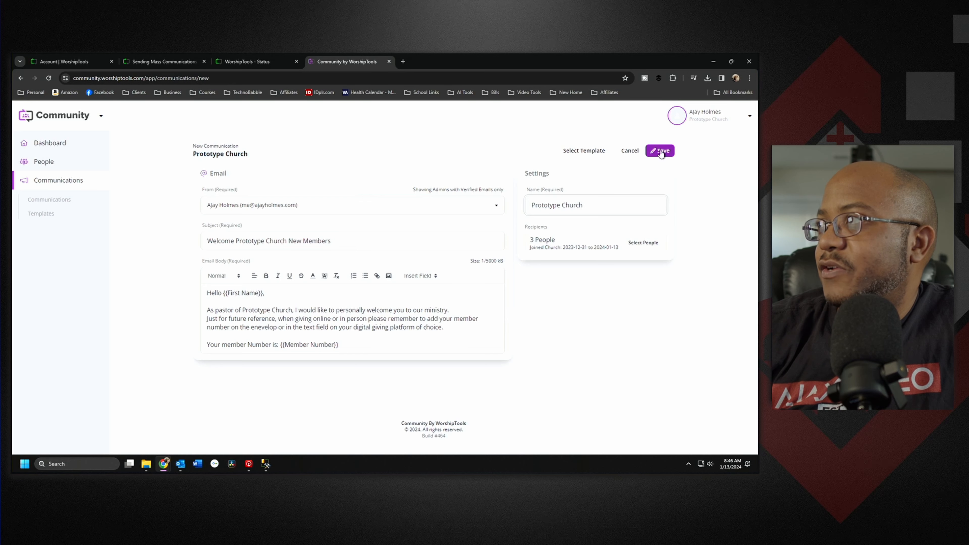
{"action": "left_click", "coordinate": [659, 150]}
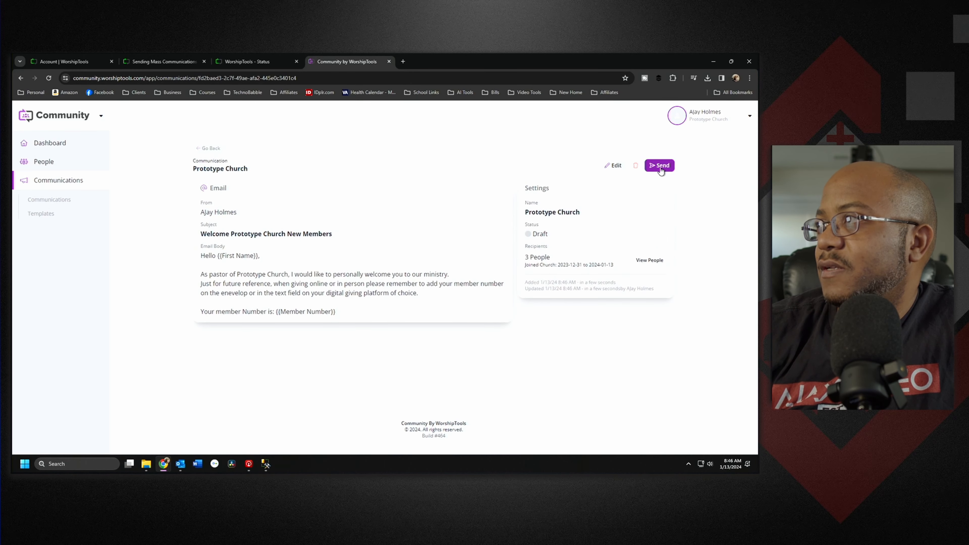
{"action": "left_click", "coordinate": [661, 167]}
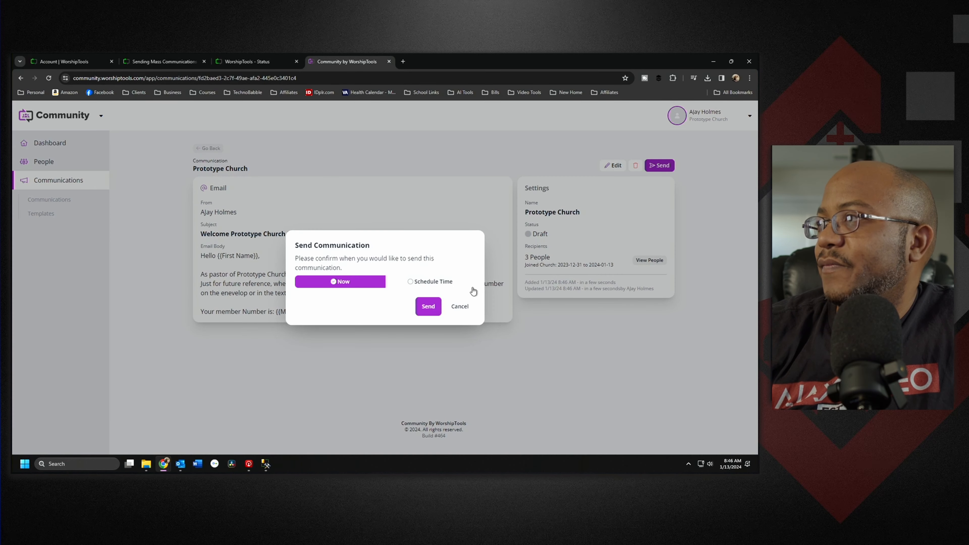
Step: Send the Prototype Church communication now
{"action": "left_click", "coordinate": [430, 306]}
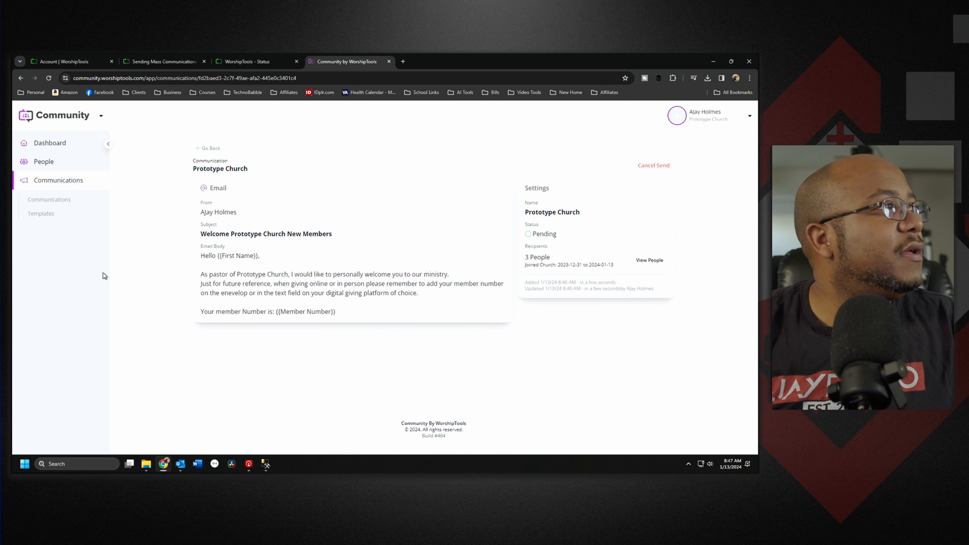
Step: Switch to Outlook and return Community to the communications list
{"action": "key", "text": "alt+Tab"}
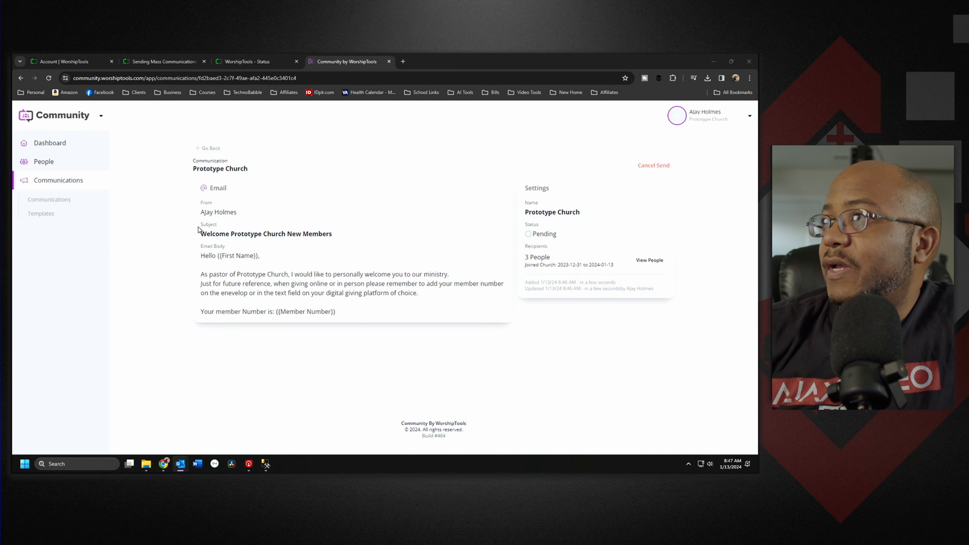
{"action": "left_click", "coordinate": [206, 149]}
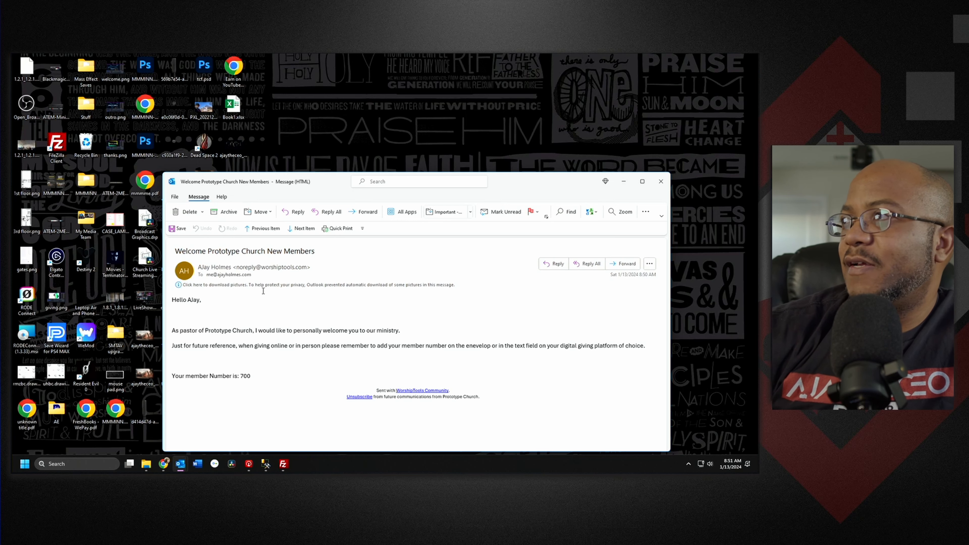
Step: Maximize the received welcome email to read its first-name greeting and member number 700
{"action": "double_click", "coordinate": [522, 187]}
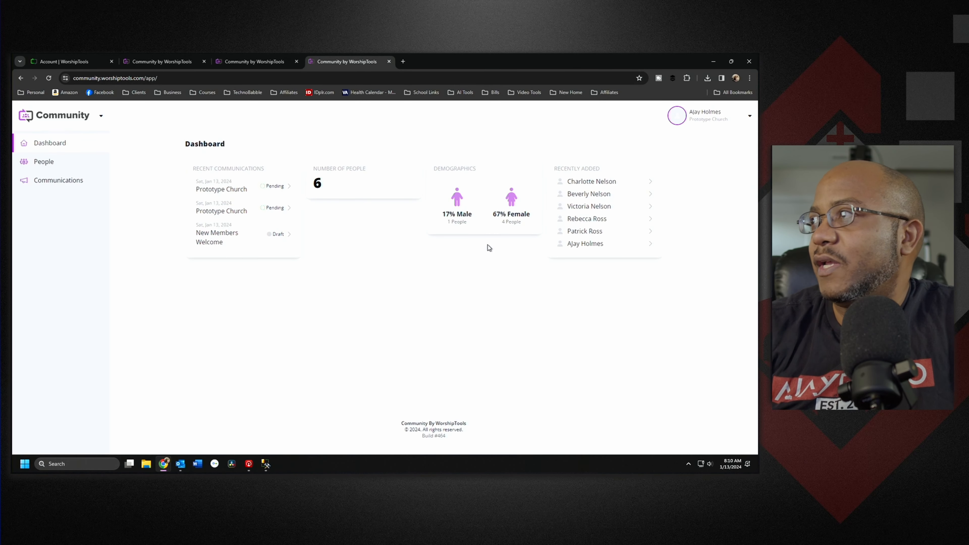
Step: Open the profile of the member without a member number for editing
{"action": "left_click", "coordinate": [593, 234]}
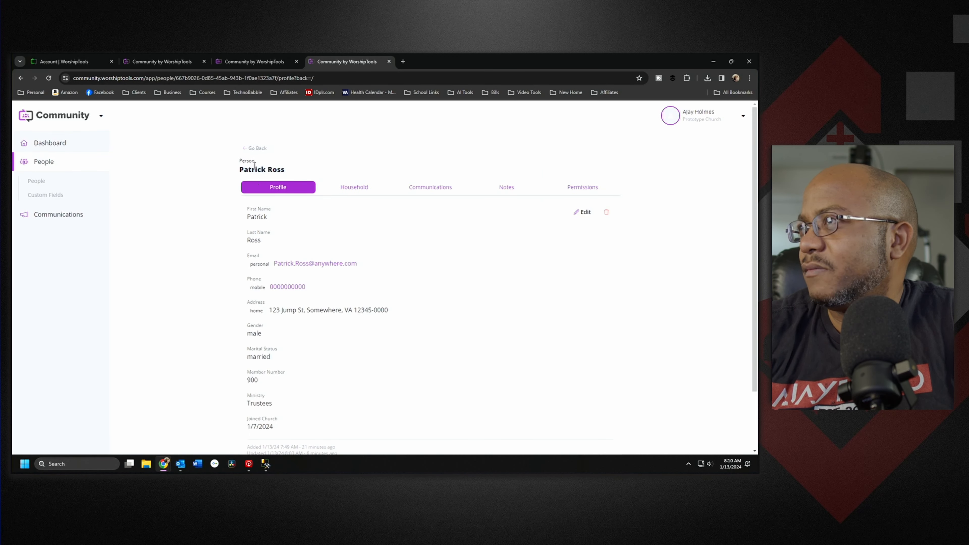
{"action": "left_click", "coordinate": [257, 148]}
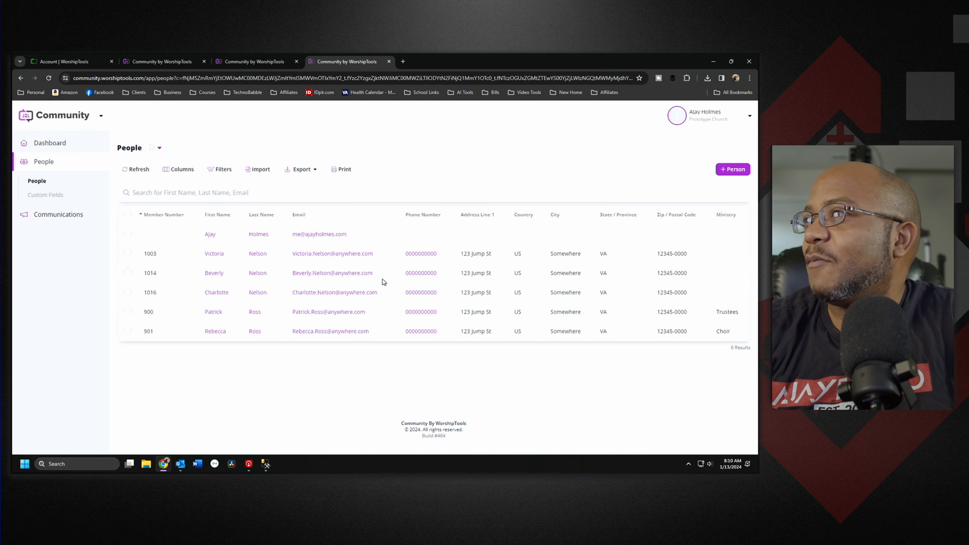
{"action": "left_click", "coordinate": [214, 234]}
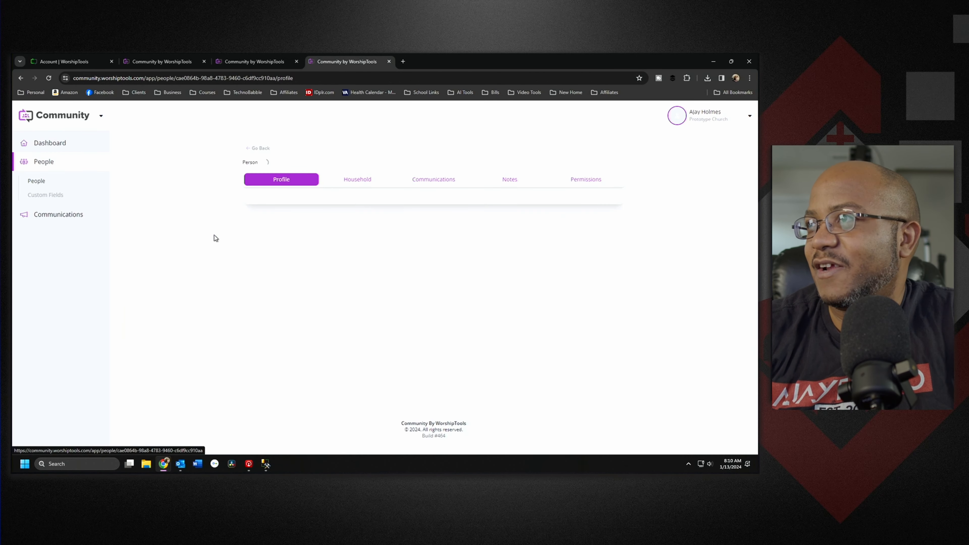
{"action": "left_click", "coordinate": [585, 212]}
{"action": "scroll", "coordinate": [487, 370], "scroll_direction": "down", "scroll_amount": 10}
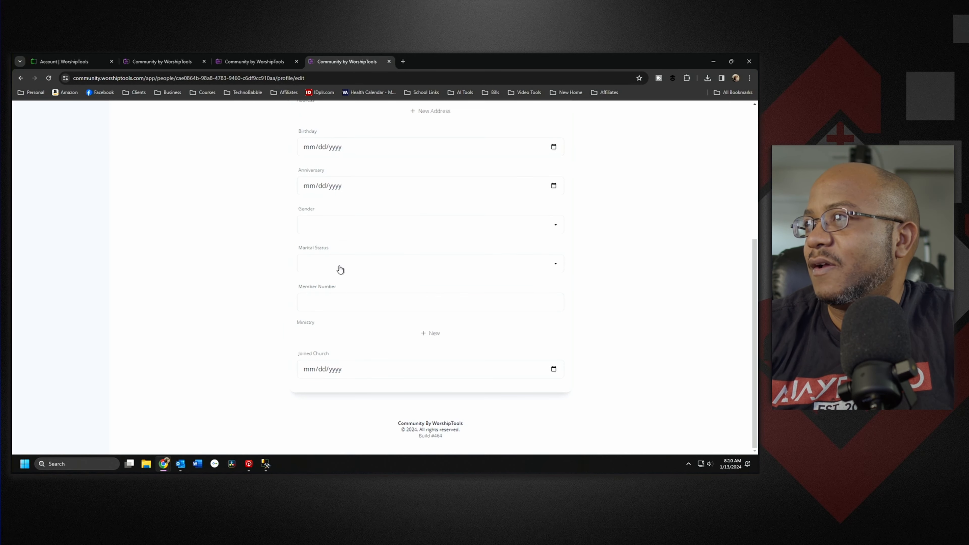
Step: Give the member number 700, Divorced marital status and Male gender, then save
{"action": "left_click", "coordinate": [342, 303]}
{"action": "type", "text": "70"}
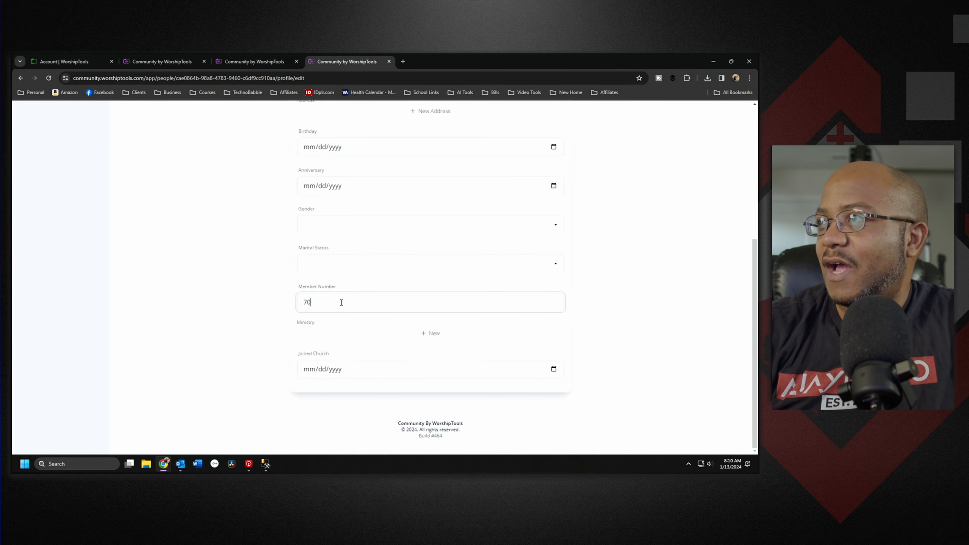
{"action": "type", "text": "0"}
{"action": "left_click", "coordinate": [344, 263]}
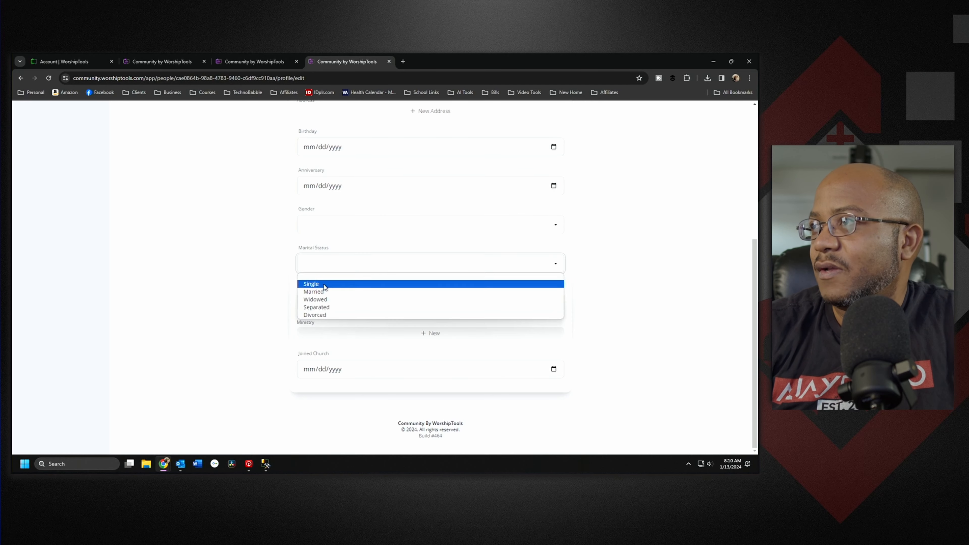
{"action": "left_click", "coordinate": [334, 314]}
{"action": "left_click", "coordinate": [318, 226]}
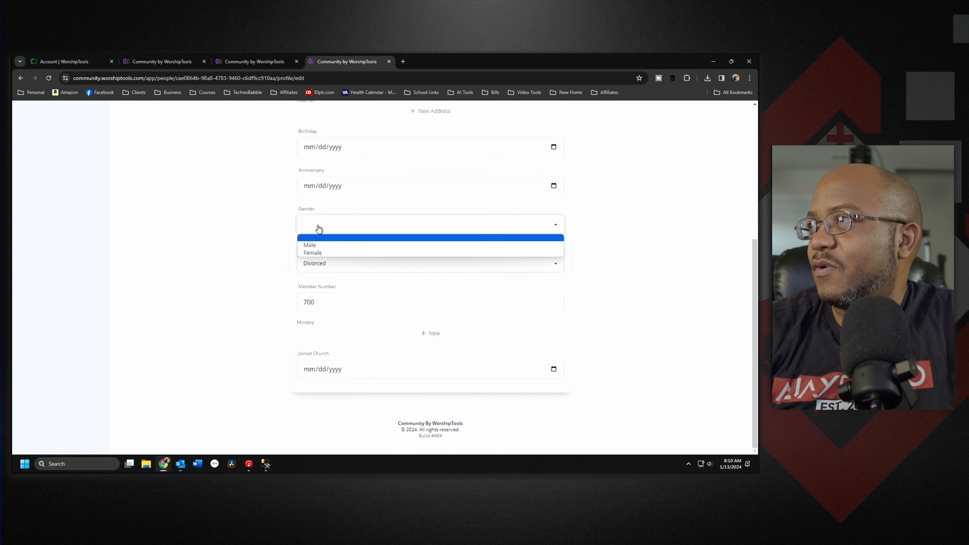
{"action": "left_click", "coordinate": [312, 245]}
{"action": "scroll", "coordinate": [392, 385], "scroll_direction": "up", "scroll_amount": 5}
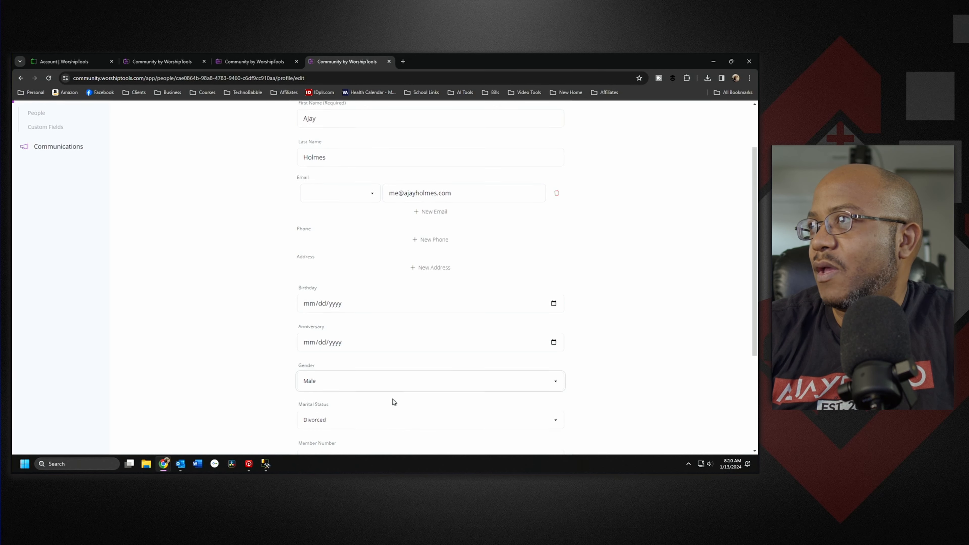
{"action": "left_click", "coordinate": [567, 152]}
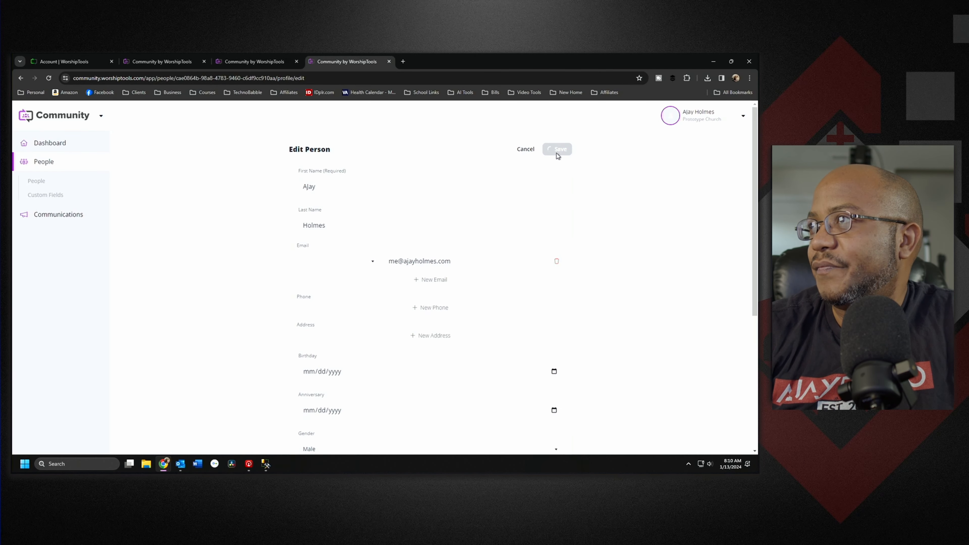
{"action": "left_click", "coordinate": [49, 144]}
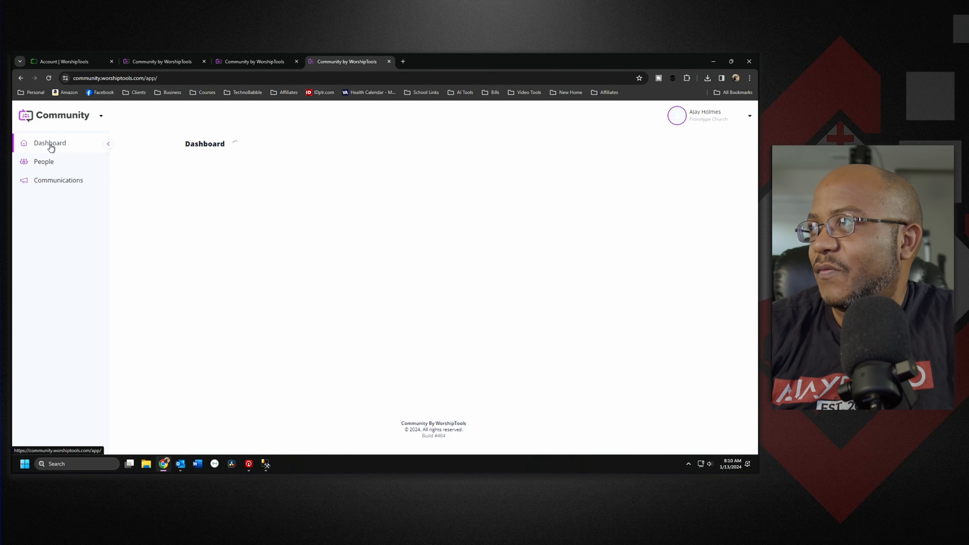